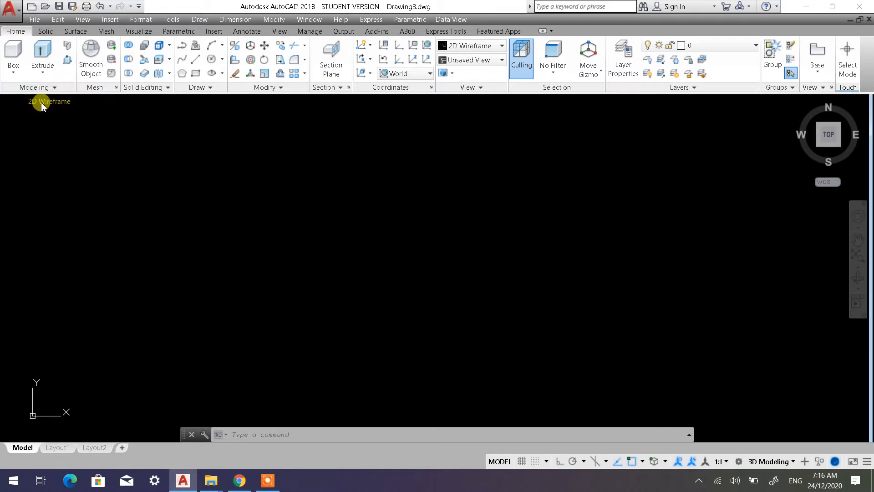
Examine the solid primitives offered in both the general modeling tools and the dedicated solid tools
{"action": "left_click", "coordinate": [19, 78]}
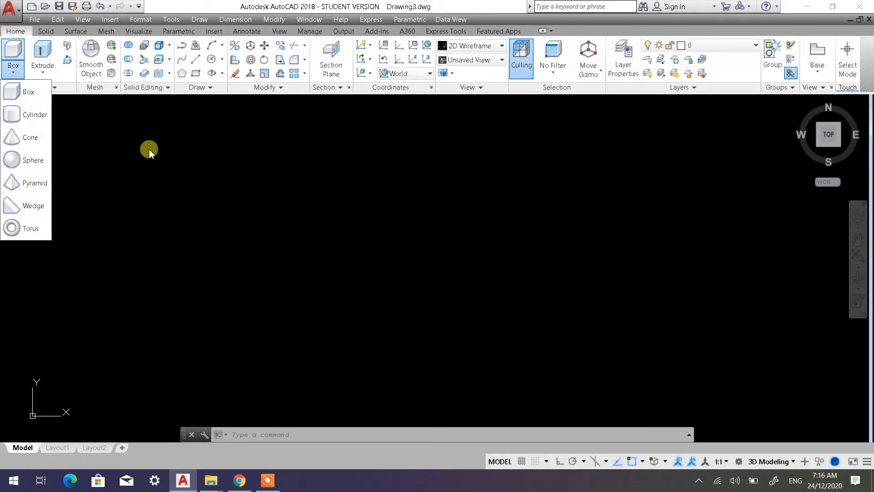
{"action": "left_click", "coordinate": [149, 152]}
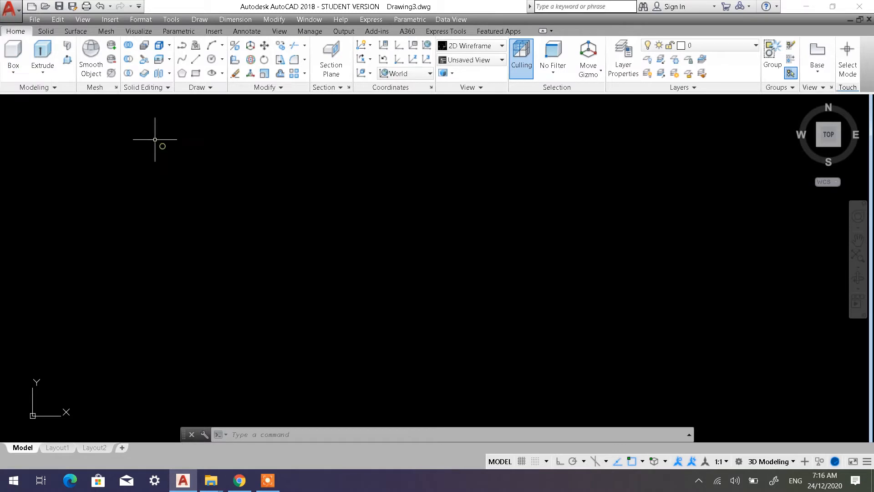
{"action": "left_click", "coordinate": [14, 73]}
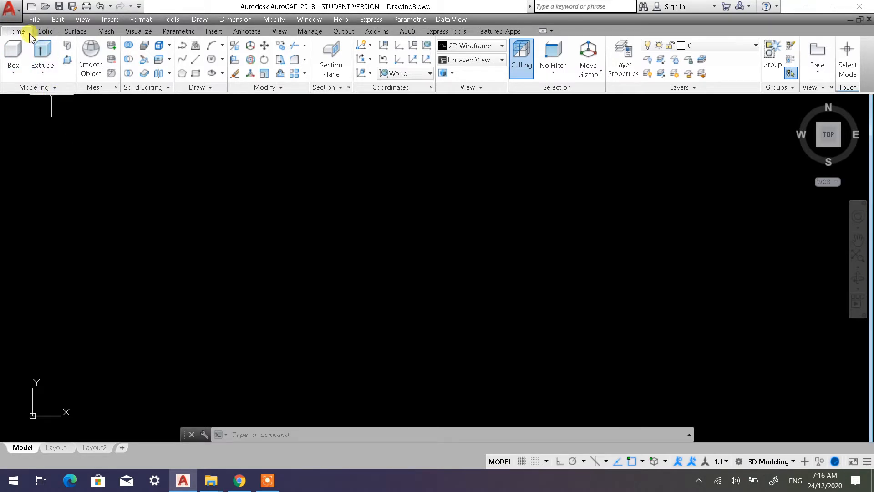
{"action": "left_click", "coordinate": [44, 31]}
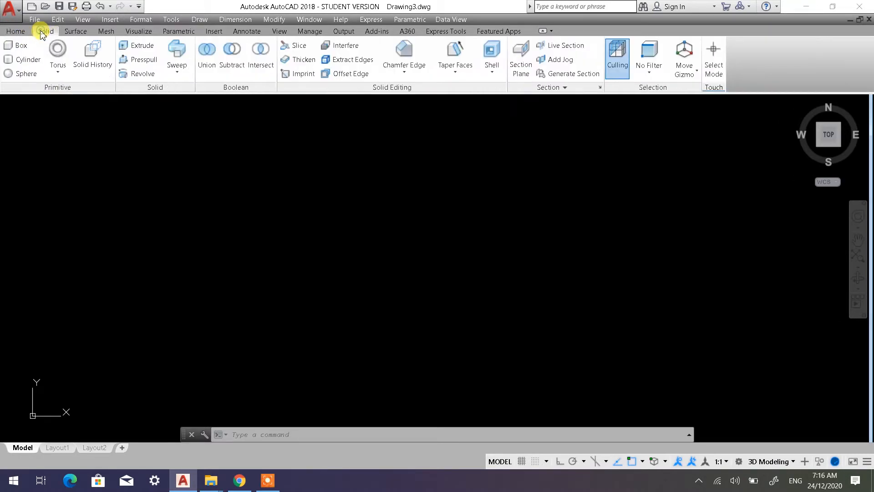
{"action": "left_click", "coordinate": [58, 71]}
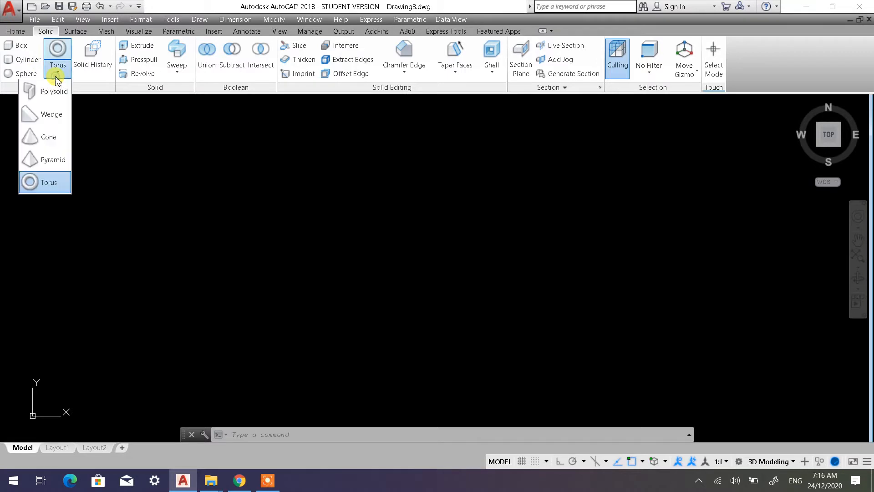
{"action": "left_click", "coordinate": [110, 120]}
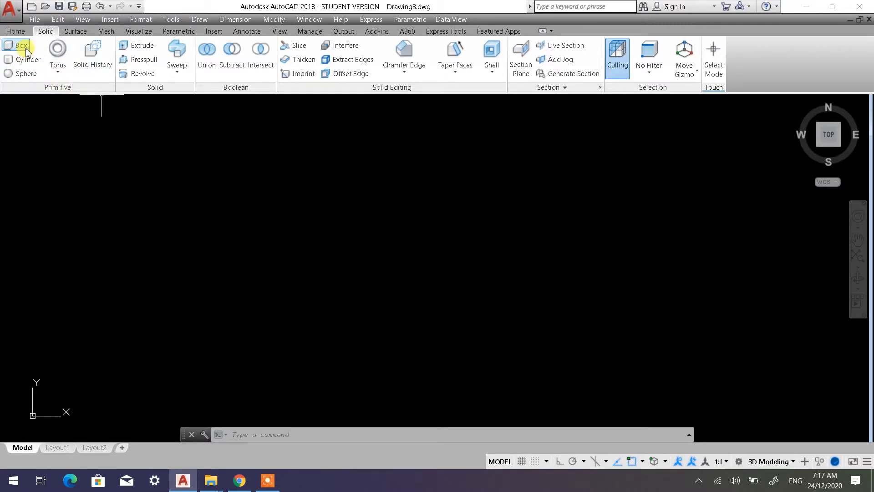
{"action": "left_click", "coordinate": [57, 75]}
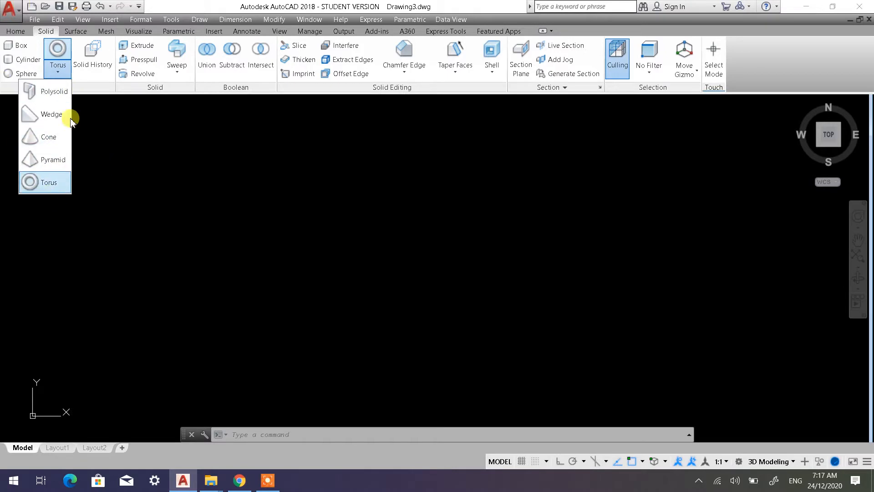
{"action": "left_click", "coordinate": [155, 187]}
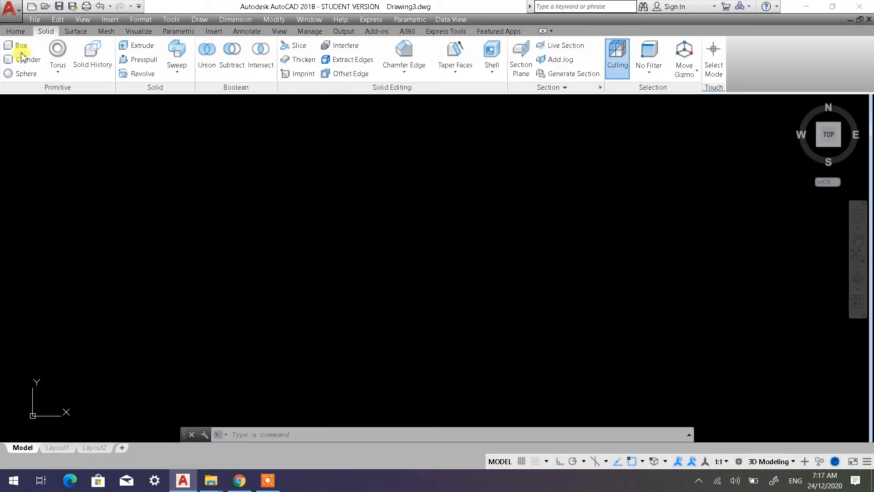
{"action": "left_click", "coordinate": [15, 31]}
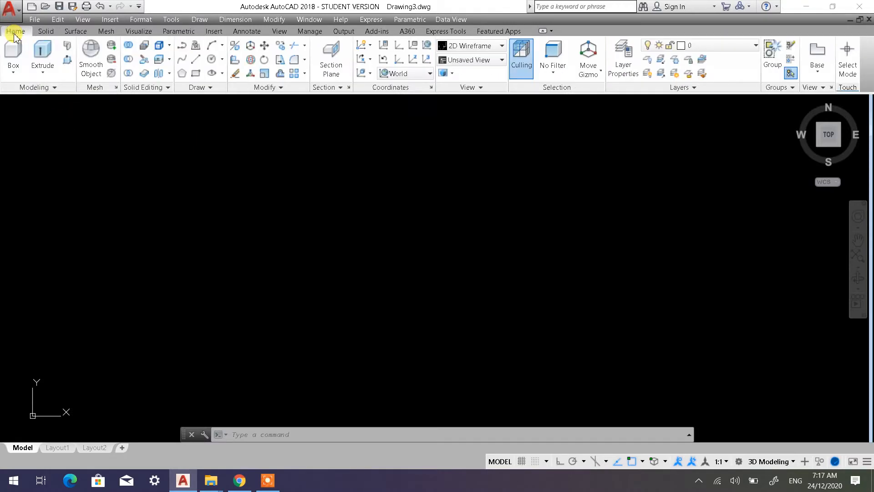
{"action": "left_click", "coordinate": [13, 72]}
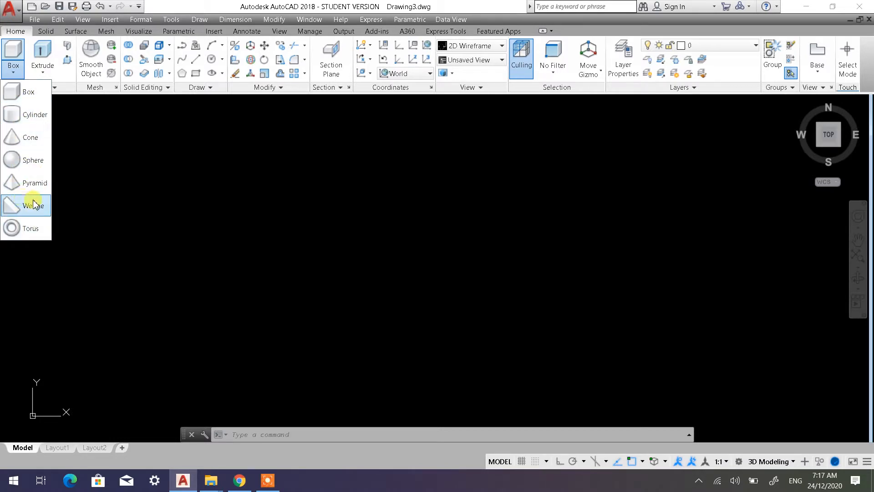
{"action": "left_click", "coordinate": [44, 32]}
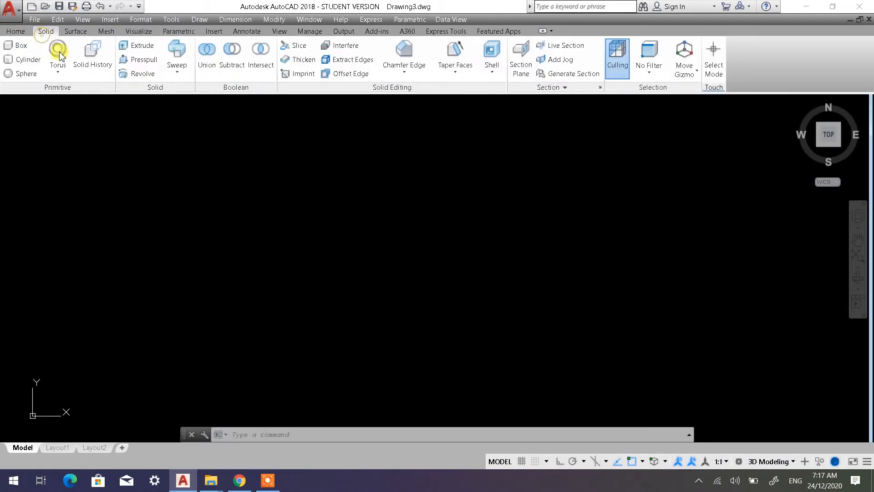
{"action": "left_click", "coordinate": [58, 72]}
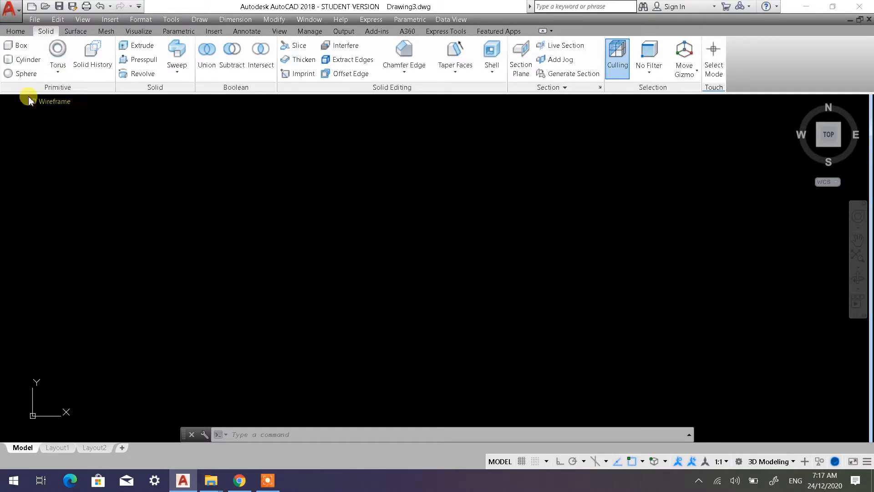
{"action": "left_click", "coordinate": [22, 47]}
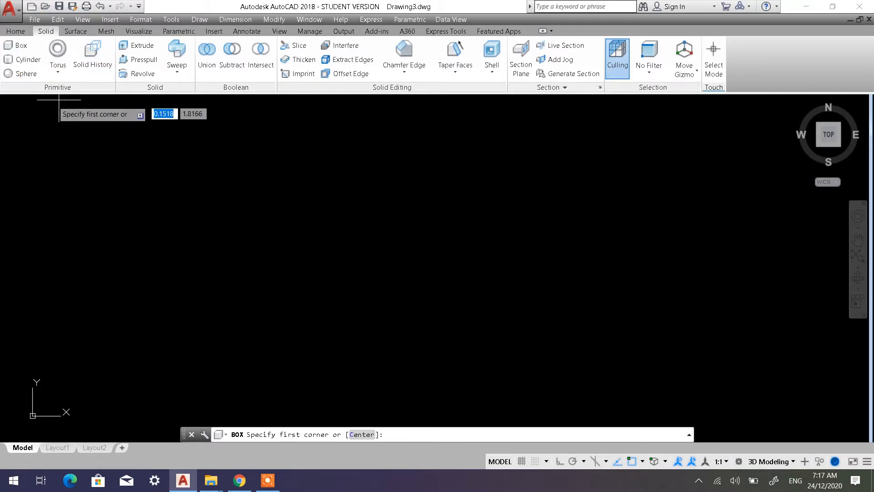
{"action": "key", "text": "Escape"}
{"action": "key", "text": "Escape"}
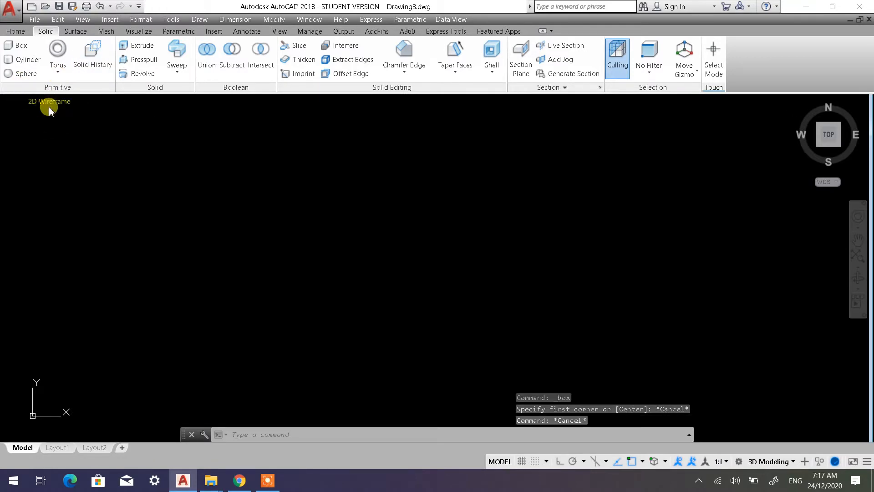
Switch the model view from the top to SW Isometric
{"action": "left_click", "coordinate": [53, 103]}
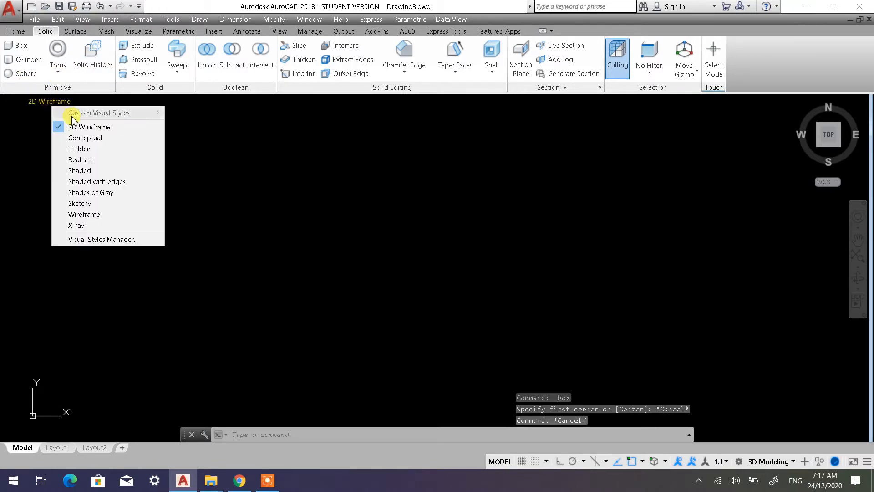
{"action": "left_click", "coordinate": [17, 104]}
{"action": "left_click", "coordinate": [17, 101]}
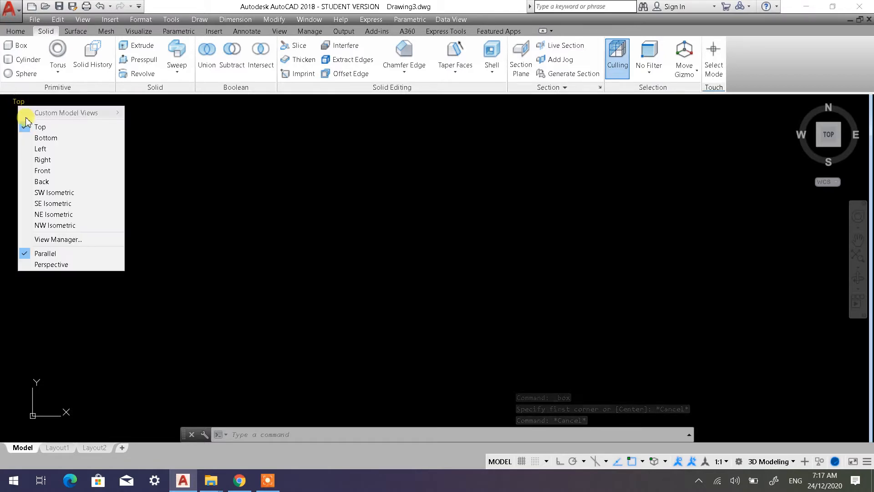
{"action": "left_click", "coordinate": [59, 193]}
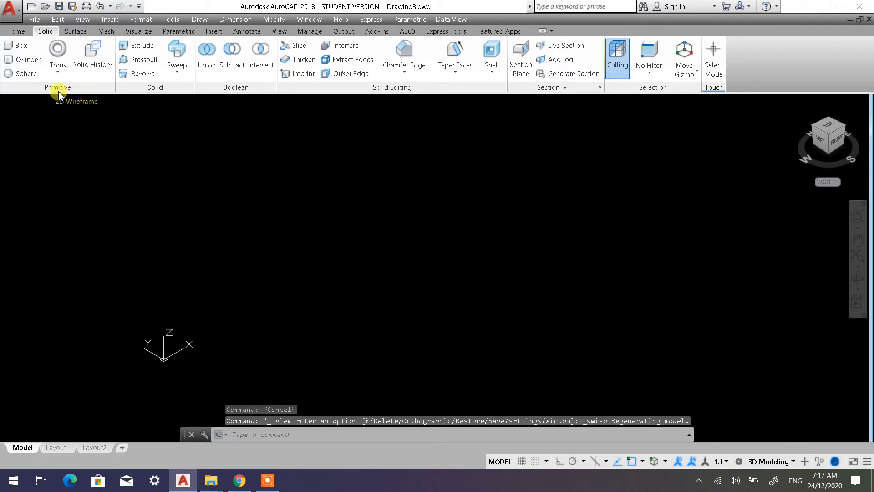
Draw a cube with 200-unit sides using the Box command's Cube option, with Ortho mode turned on
{"action": "left_click", "coordinate": [18, 45]}
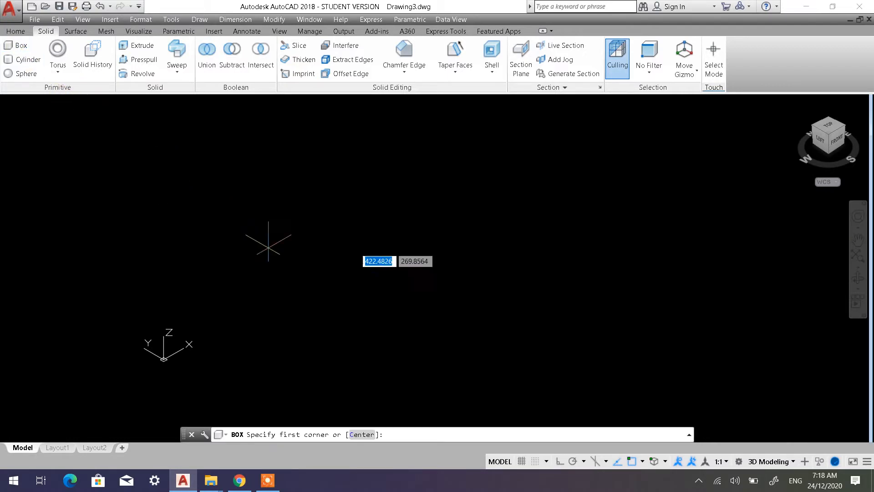
{"action": "left_click", "coordinate": [328, 288]}
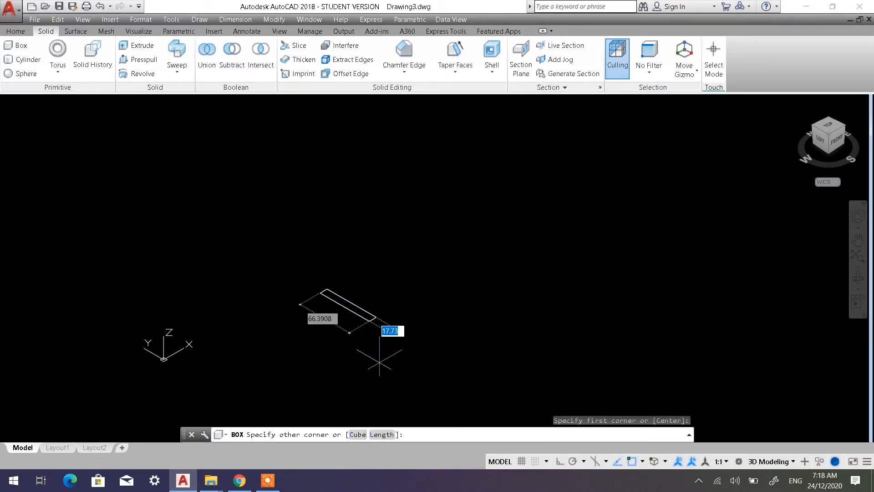
{"action": "left_click", "coordinate": [358, 434]}
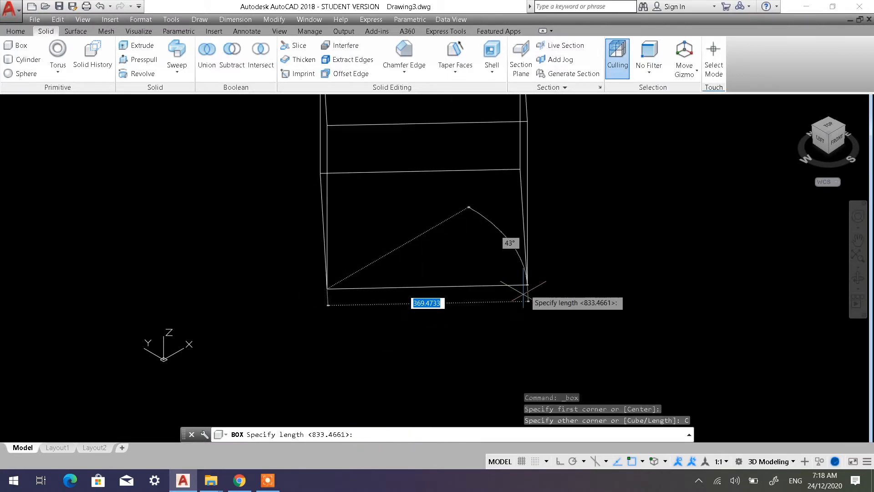
{"action": "left_click", "coordinate": [558, 461]}
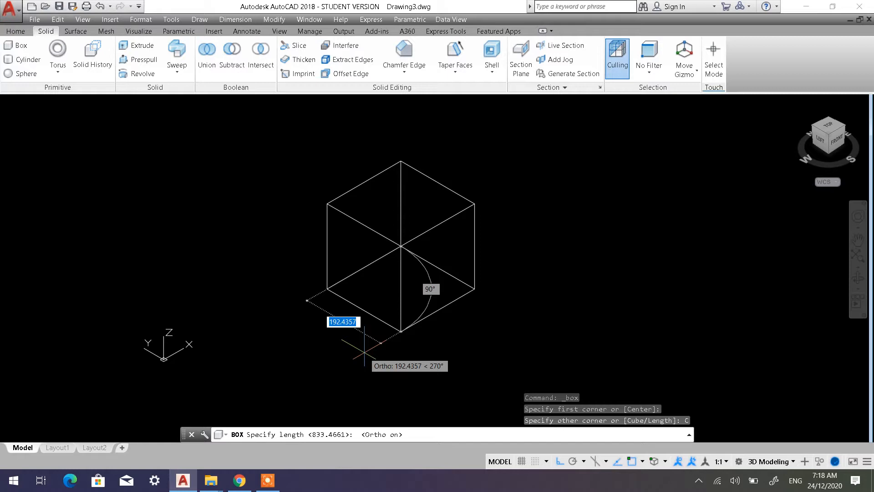
{"action": "type", "text": "200"}
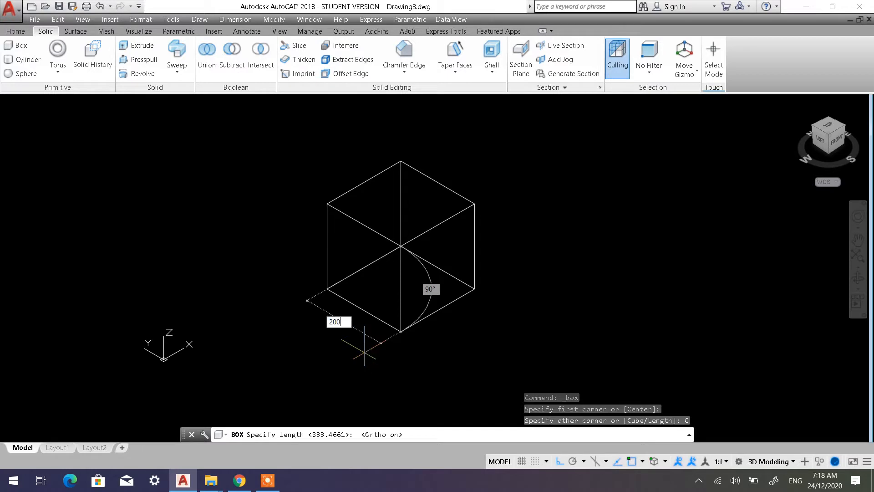
{"action": "key", "text": "Return"}
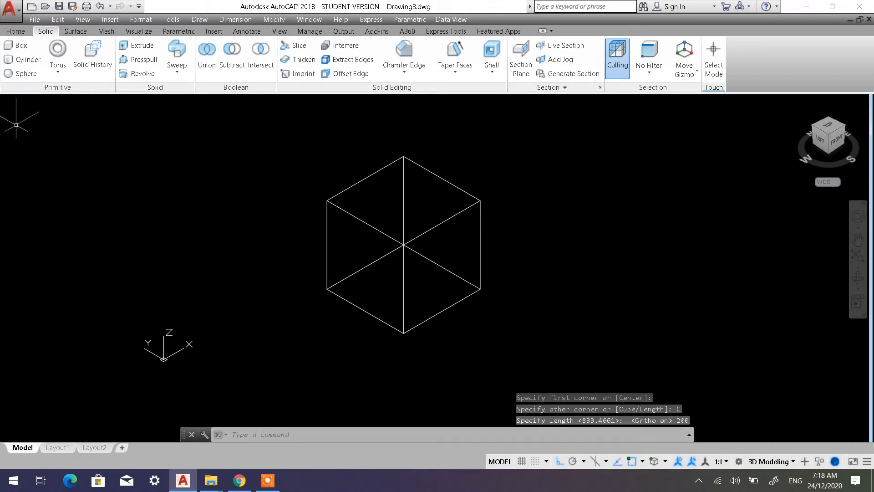
Display the cube in the Shaded with edges visual style and orbit around it slightly
{"action": "left_click", "coordinate": [76, 101]}
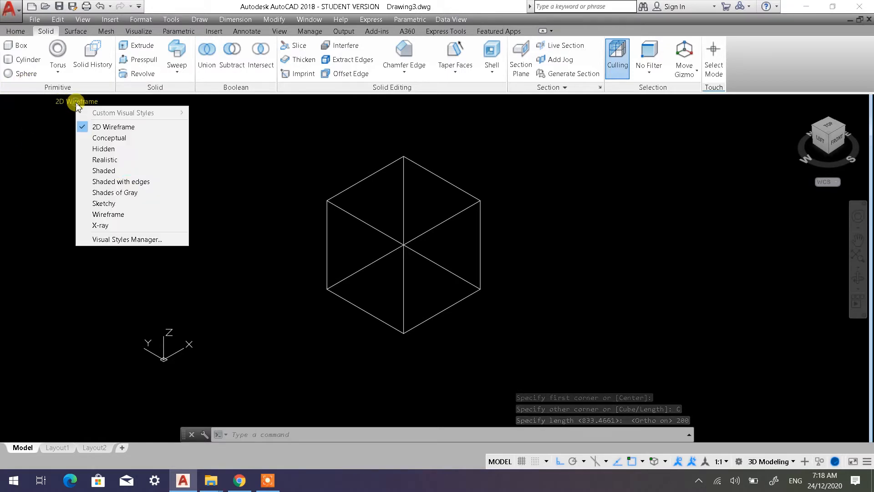
{"action": "left_click", "coordinate": [120, 181]}
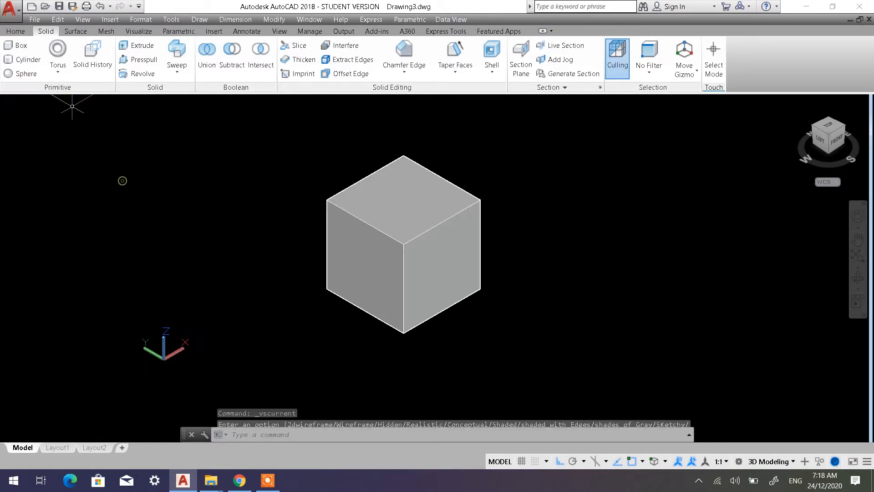
{"action": "mouse_move", "coordinate": [376, 282]}
{"action": "middle_mouse_down", "text": "shift"}
{"action": "mouse_move", "coordinate": [429, 199]}
{"action": "mouse_move", "coordinate": [502, 173]}
{"action": "mouse_move", "coordinate": [455, 254]}
{"action": "mouse_move", "coordinate": [384, 283]}
{"action": "mouse_move", "coordinate": [391, 296]}
{"action": "mouse_move", "coordinate": [405, 271]}
{"action": "mouse_move", "coordinate": [385, 273]}
{"action": "middle_mouse_up", "text": "shift"}
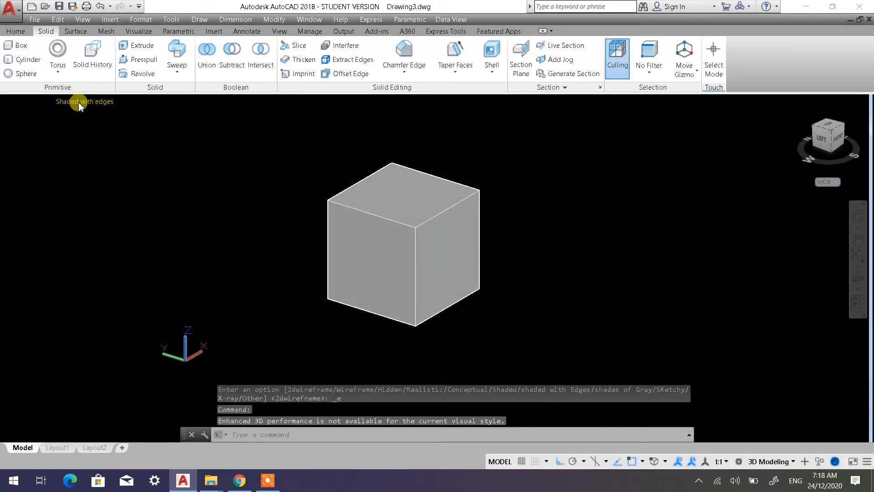
Restore the 2D Wireframe visual style and the SW Isometric view
{"action": "left_click", "coordinate": [78, 104]}
{"action": "left_click", "coordinate": [106, 127]}
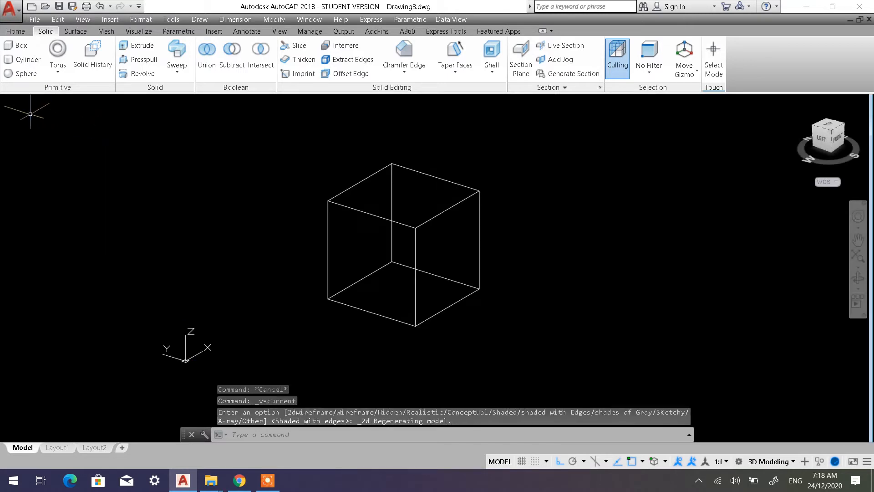
{"action": "left_click", "coordinate": [18, 104]}
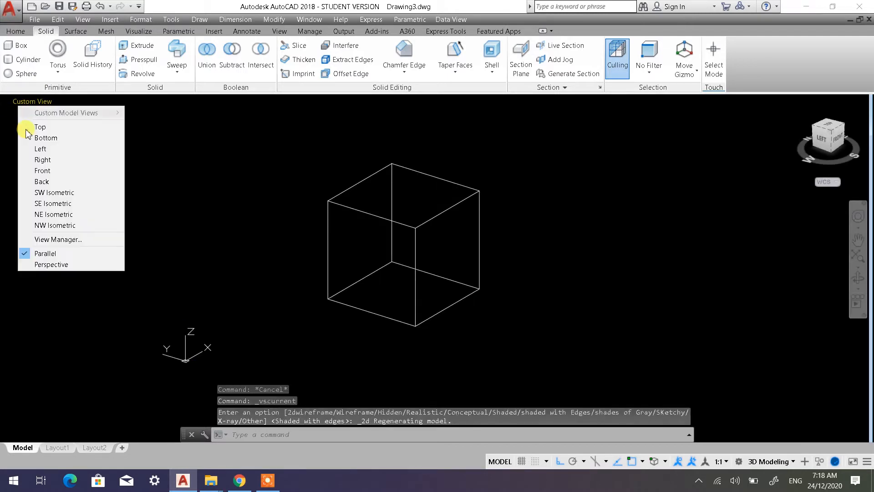
{"action": "left_click", "coordinate": [48, 192]}
Draw a box beside the cube using the Box command's Length option, with length 300, width 150 and height 500
{"action": "scroll", "coordinate": [449, 228], "scroll_direction": "down", "scroll_amount": 6}
{"action": "middle_click_drag", "start_coordinate": [446, 227], "coordinate": [246, 217]}
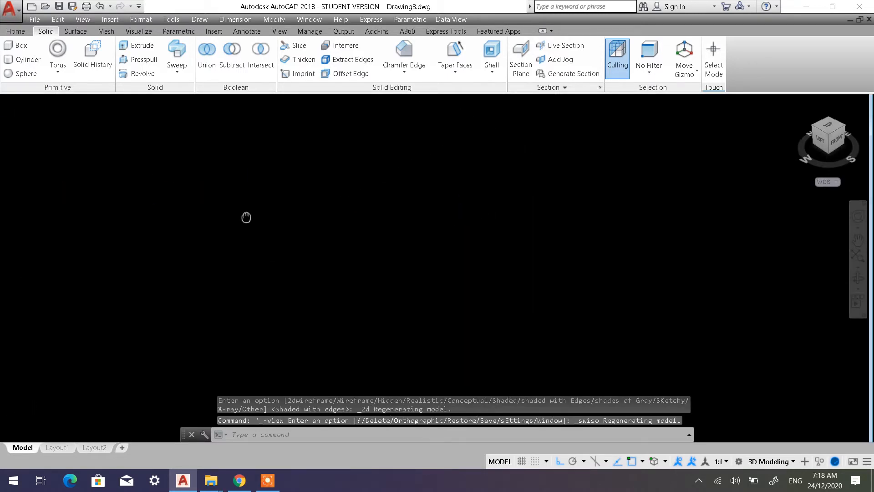
{"action": "scroll", "coordinate": [232, 215], "scroll_direction": "up", "scroll_amount": 2}
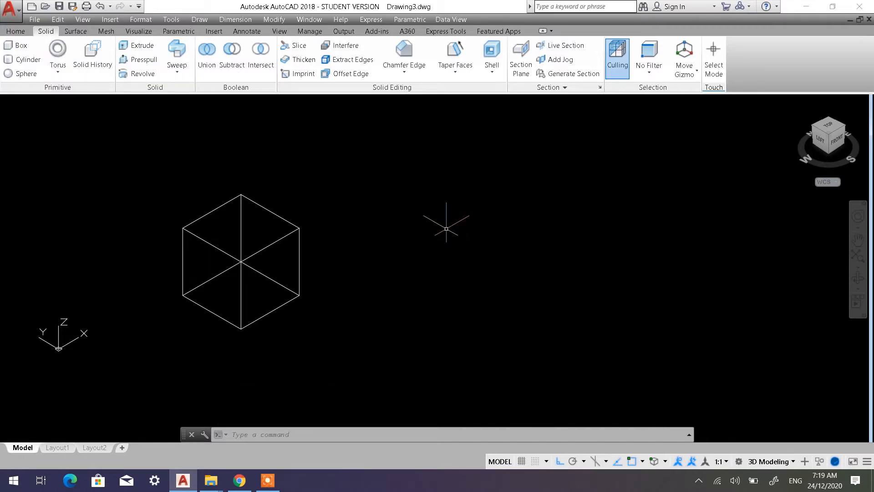
{"action": "left_click", "coordinate": [20, 46]}
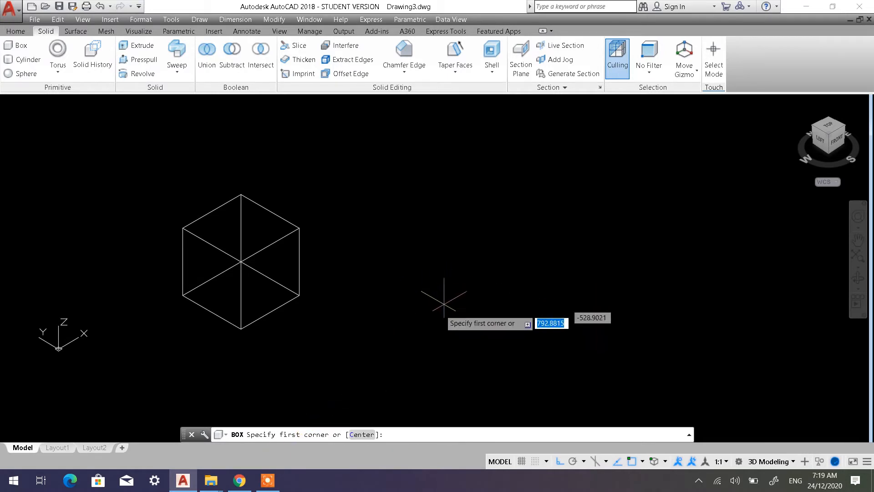
{"action": "left_click", "coordinate": [417, 304]}
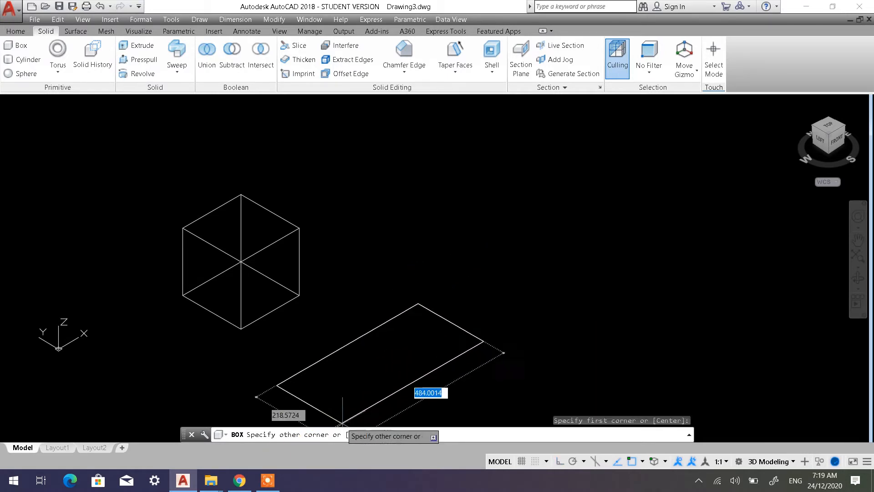
{"action": "left_click", "coordinate": [379, 435]}
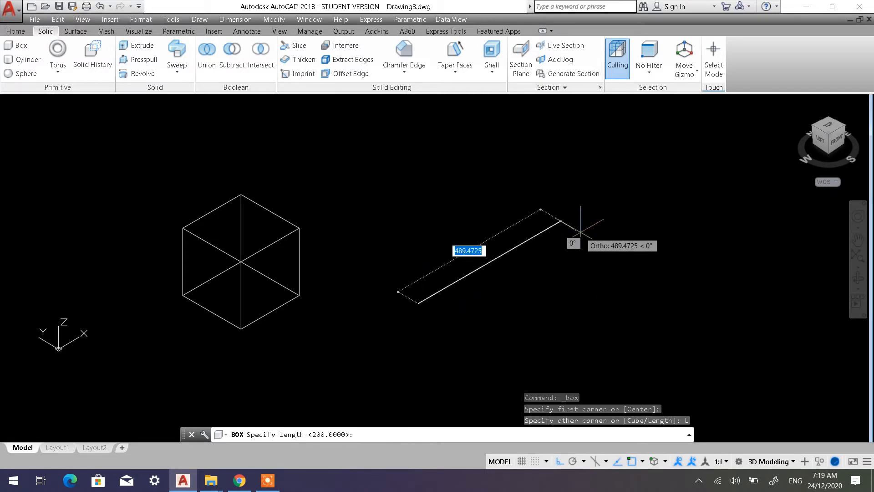
{"action": "left_click", "coordinate": [555, 368]}
{"action": "key", "text": "Return"}
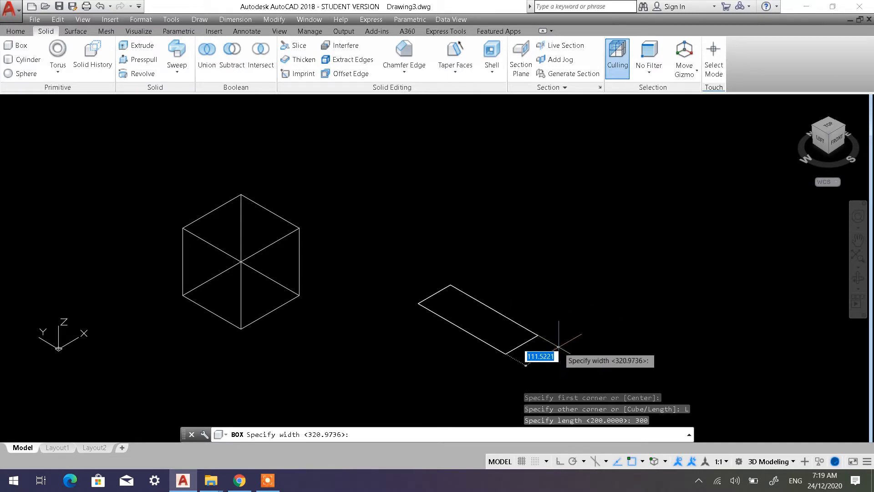
{"action": "type", "text": "150"}
{"action": "key", "text": "Return"}
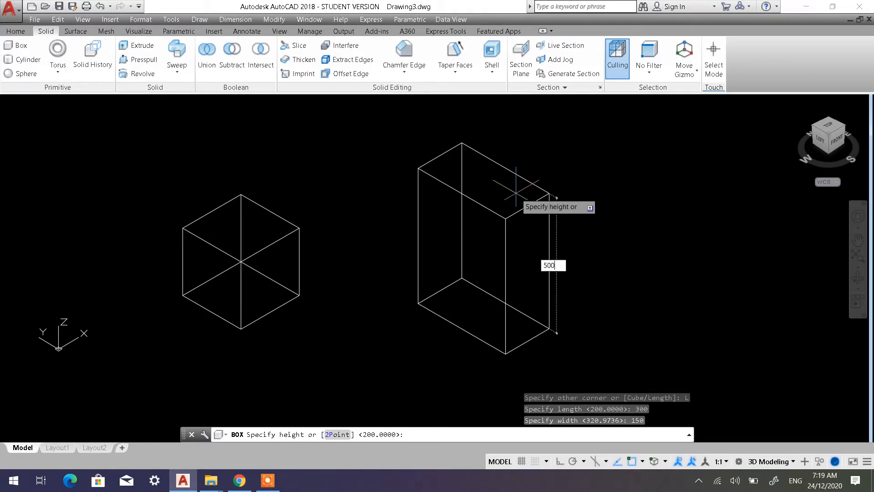
{"action": "key", "text": "Return"}
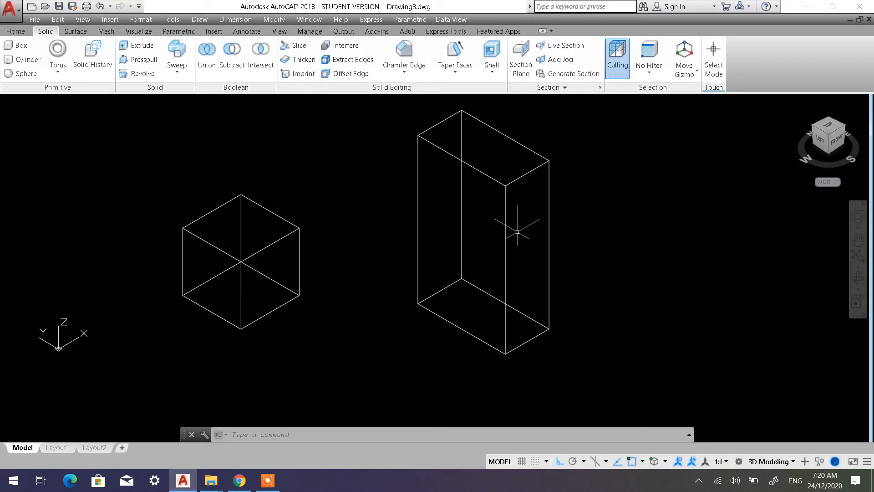
Draw a cylinder beside the tall box using the Diameter option, with a base diameter of 200 and a height of 400
{"action": "mouse_move", "coordinate": [487, 245]}
{"action": "middle_mouse_down"}
{"action": "mouse_move", "coordinate": [347, 273]}
{"action": "mouse_move", "coordinate": [304, 271]}
{"action": "middle_mouse_up"}
{"action": "mouse_move", "coordinate": [363, 265]}
{"action": "middle_mouse_down"}
{"action": "mouse_move", "coordinate": [299, 241]}
{"action": "mouse_move", "coordinate": [252, 243]}
{"action": "middle_mouse_up"}
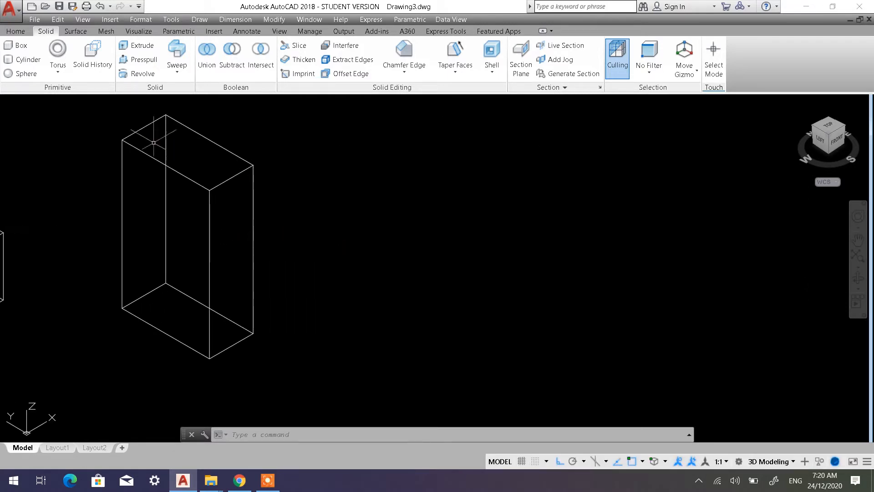
{"action": "left_click", "coordinate": [31, 63]}
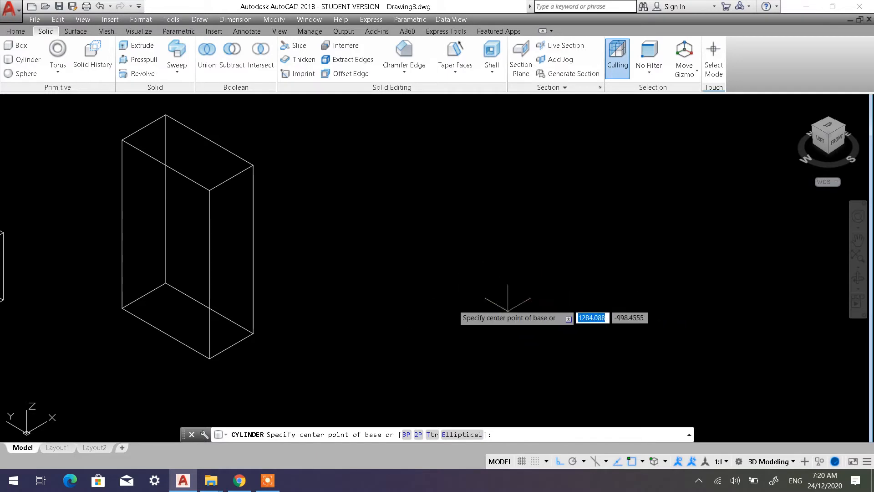
{"action": "left_click", "coordinate": [512, 310]}
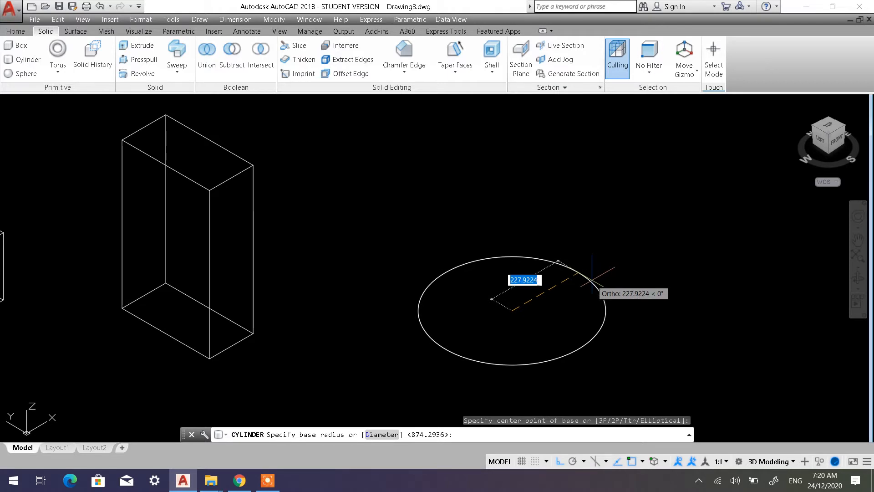
{"action": "left_click", "coordinate": [381, 436]}
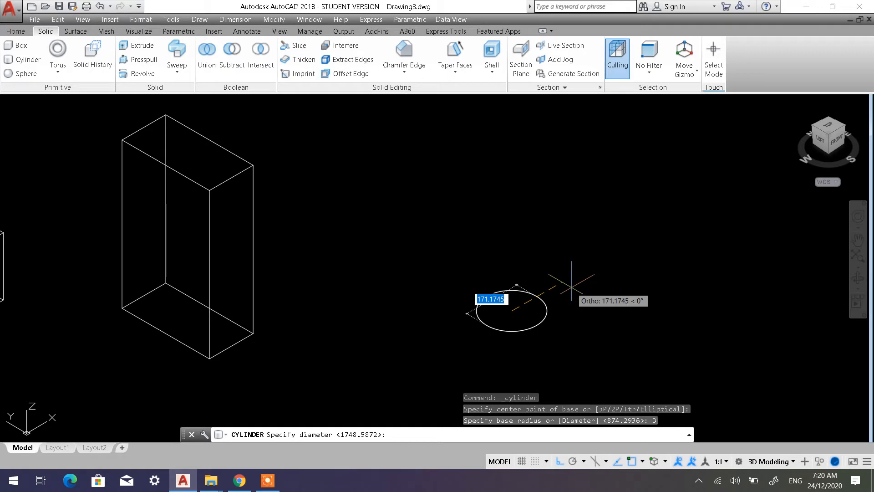
{"action": "type", "text": "200"}
{"action": "key", "text": "Return"}
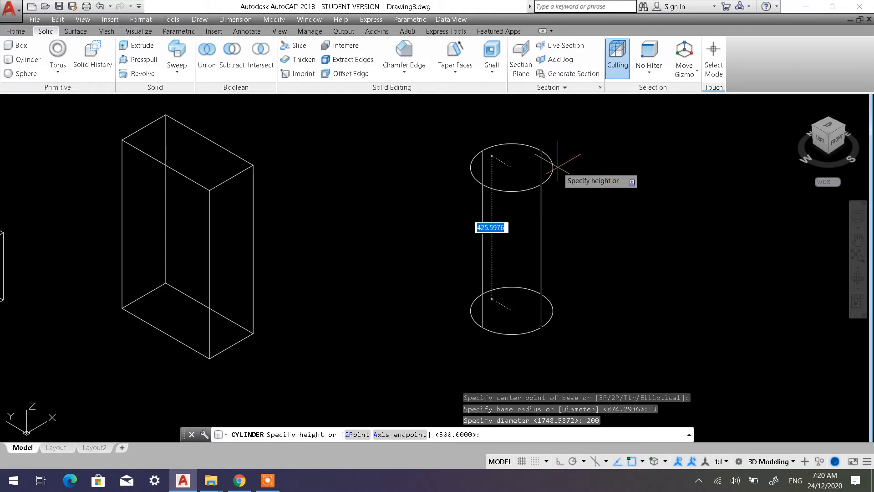
{"action": "type", "text": "4"}
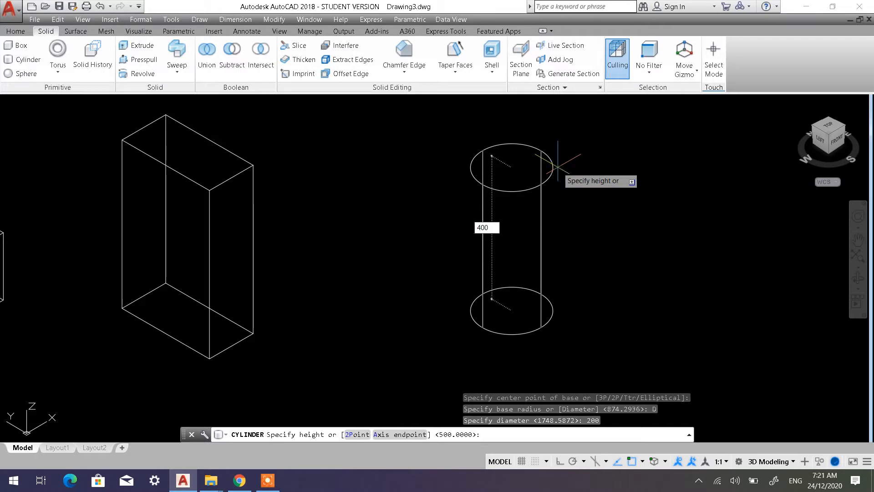
{"action": "type", "text": "00"}
{"action": "key", "text": "Return"}
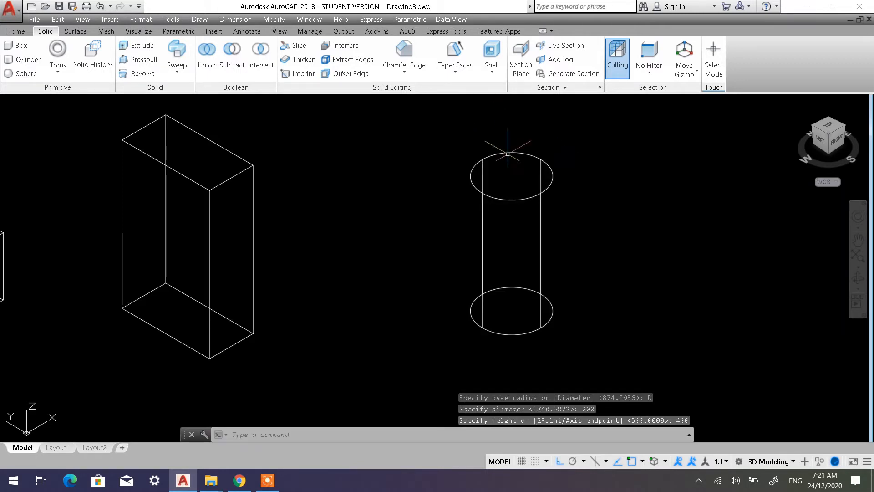
{"action": "middle_click_drag", "start_coordinate": [504, 184], "coordinate": [216, 188]}
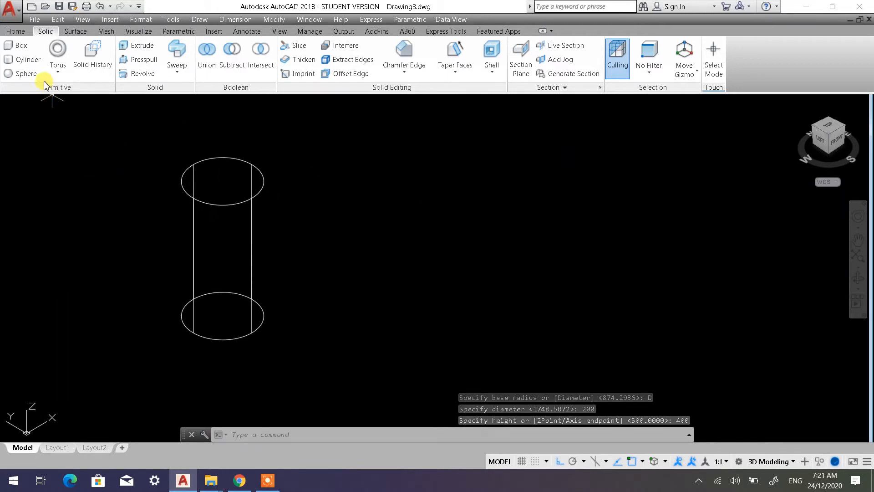
{"action": "left_click", "coordinate": [25, 60]}
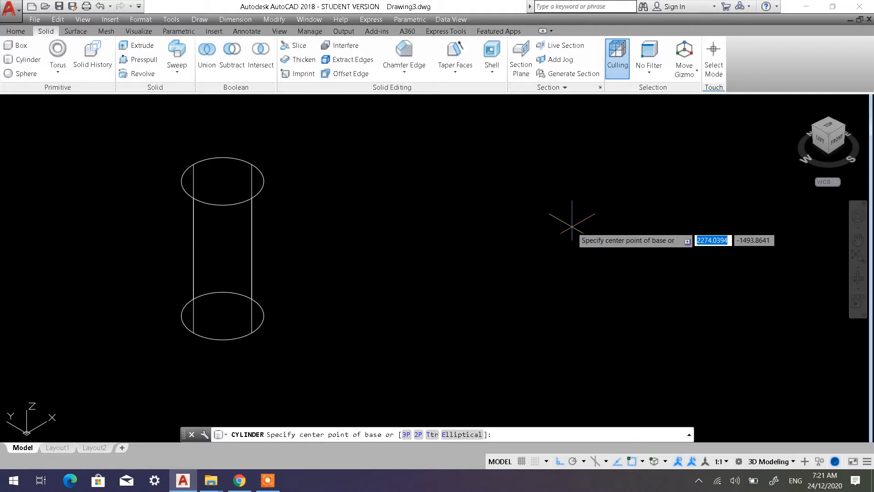
{"action": "left_click", "coordinate": [459, 433]}
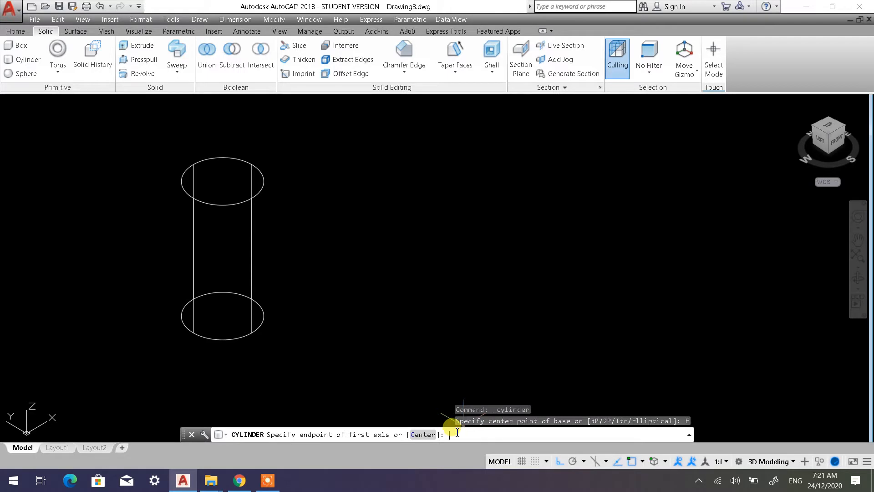
{"action": "key", "text": "Escape"}
{"action": "key", "text": "Escape"}
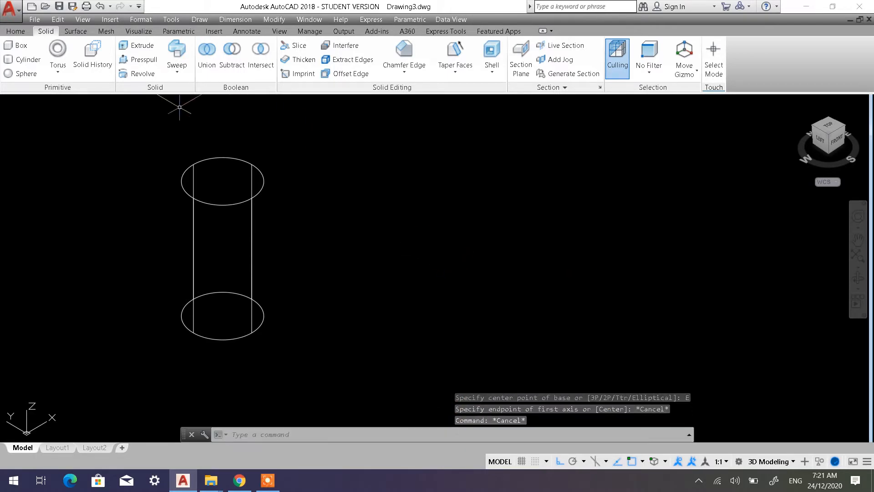
{"action": "left_click", "coordinate": [25, 60]}
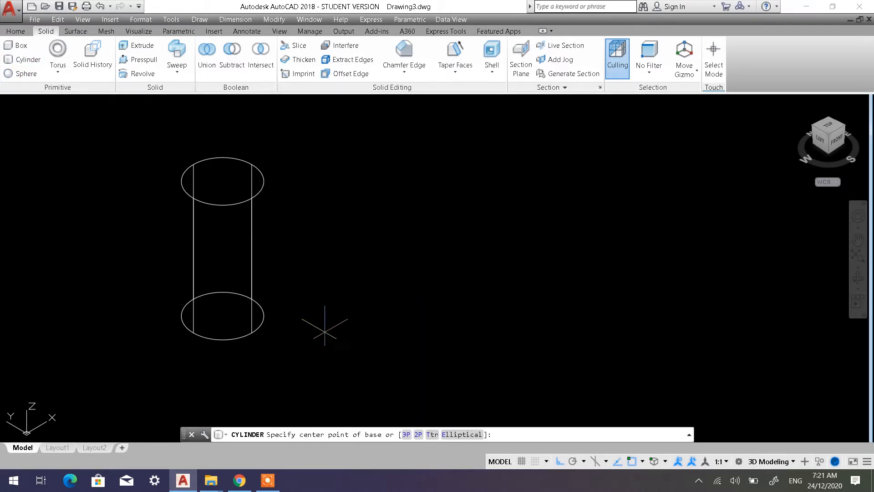
{"action": "left_click", "coordinate": [434, 336]}
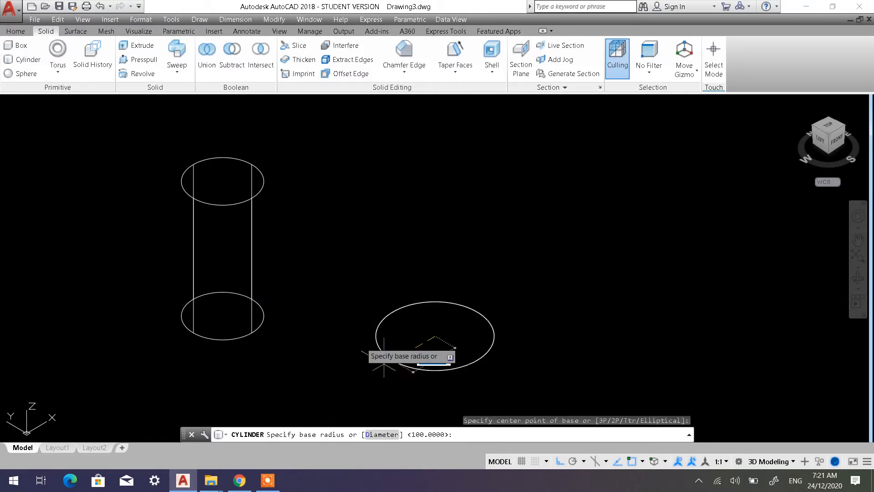
{"action": "key", "text": "Escape"}
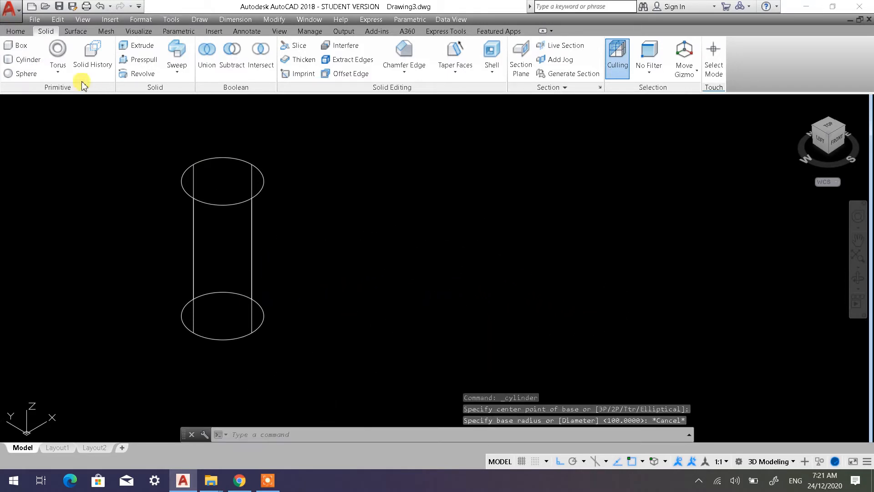
Draw an elliptical cylinder beside the round one, with a first axis of 300, second axis endpoint distance of 100 and height of 250
{"action": "left_click", "coordinate": [27, 63]}
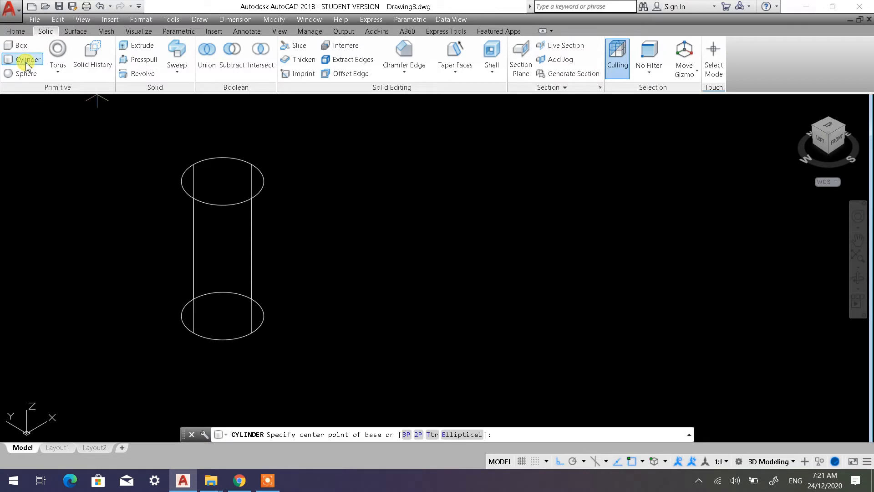
{"action": "left_click", "coordinate": [461, 434]}
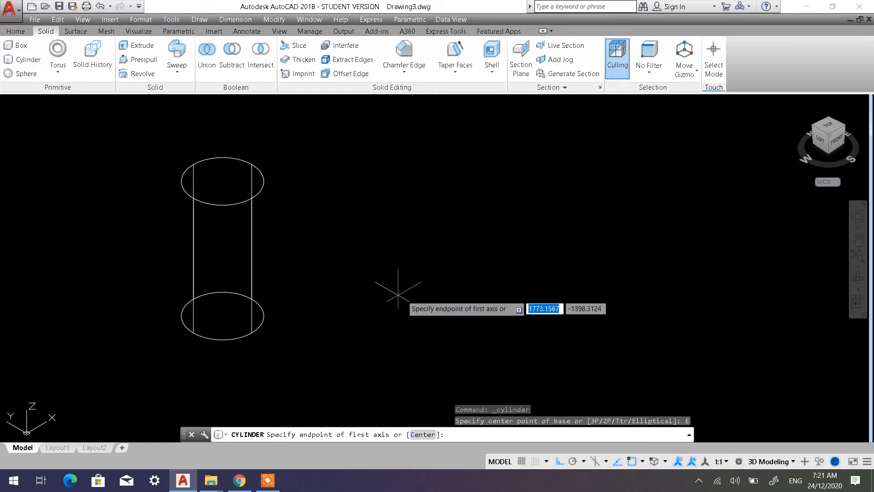
{"action": "left_click", "coordinate": [417, 286]}
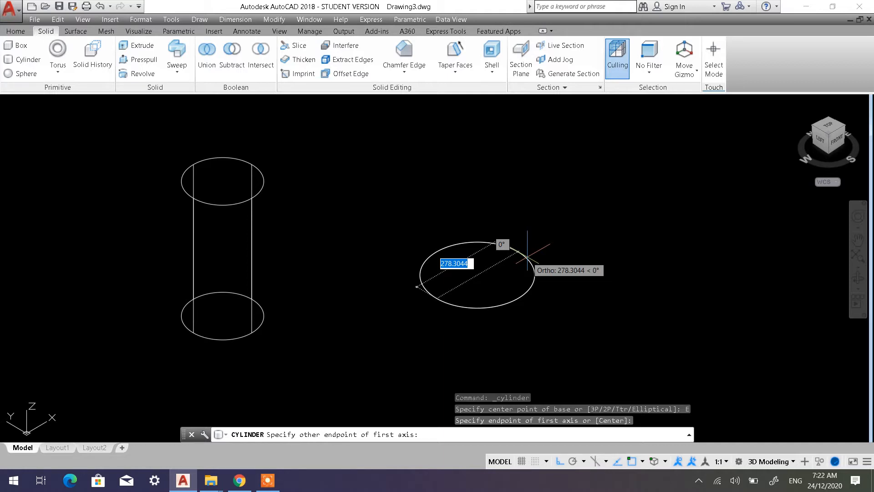
{"action": "left_click", "coordinate": [527, 258]}
{"action": "key", "text": "Return"}
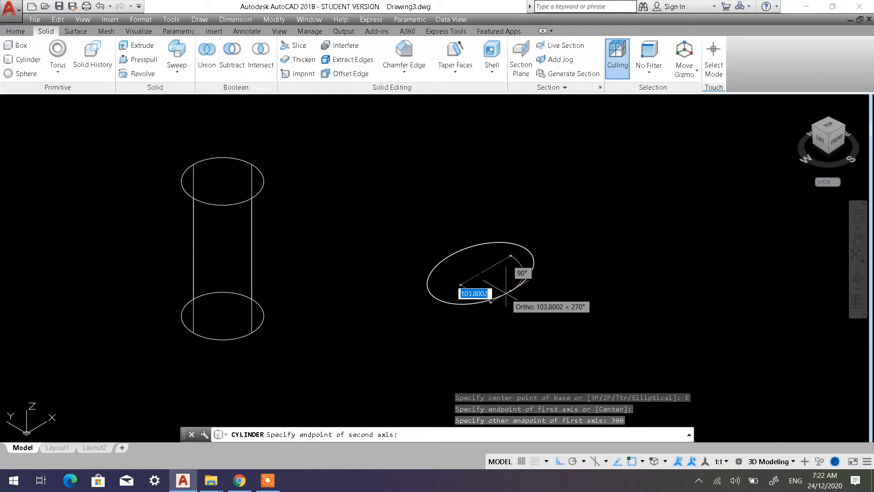
{"action": "type", "text": "100"}
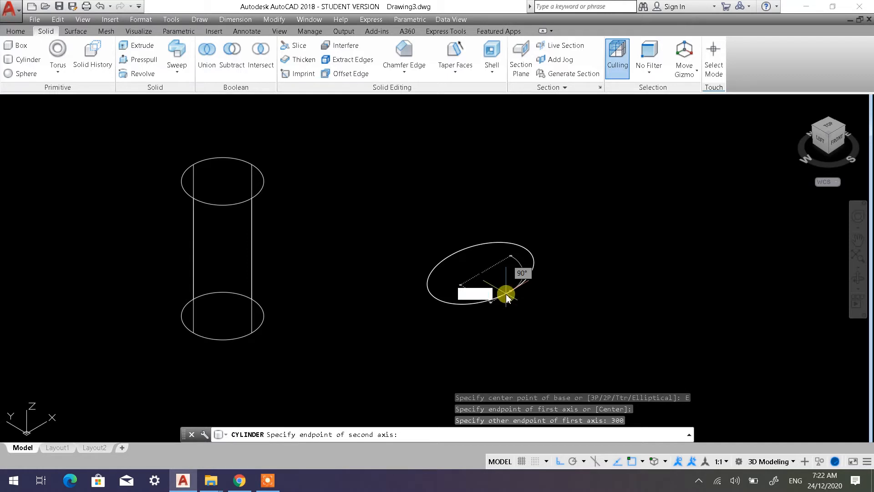
{"action": "key", "text": "Return"}
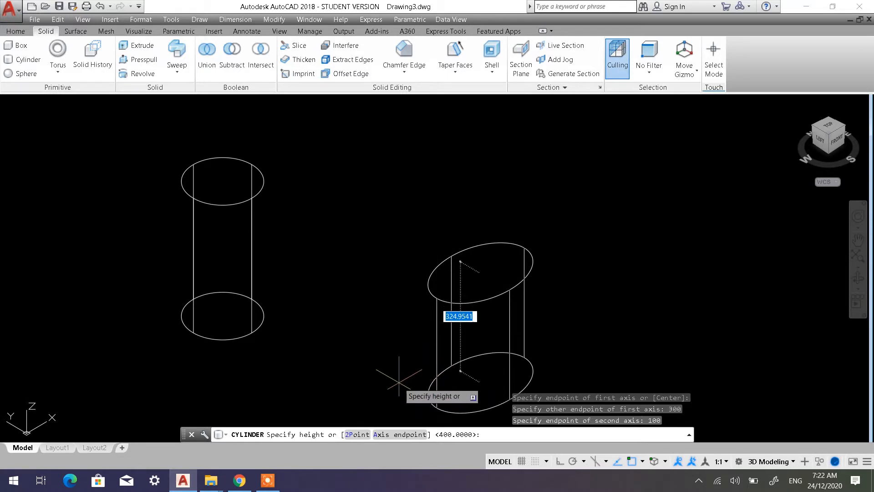
{"action": "type", "text": "250"}
{"action": "key", "text": "Return"}
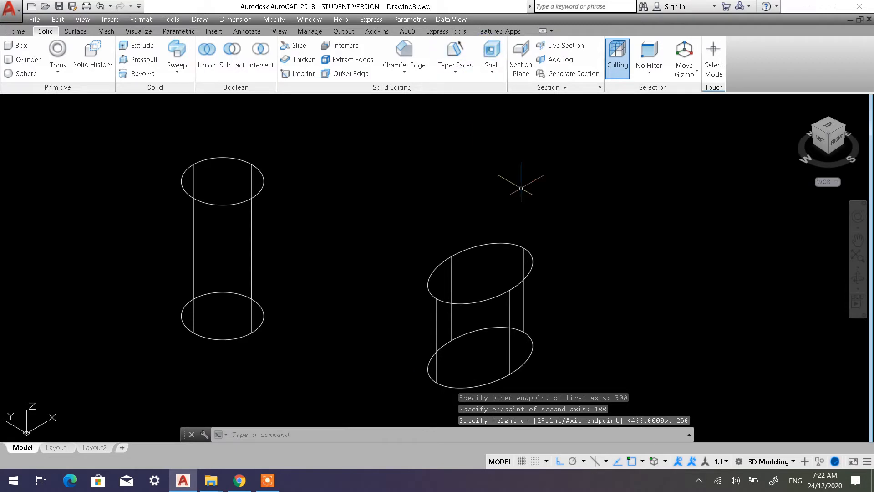
Move the round cylinder about 484 units in the negative X direction, closer to the tall box
{"action": "scroll", "coordinate": [521, 188], "scroll_direction": "down", "scroll_amount": 5}
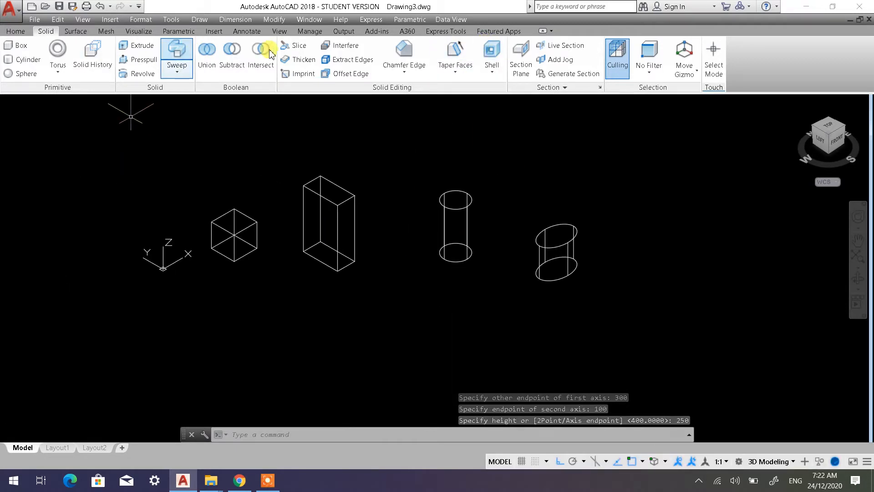
{"action": "left_click", "coordinate": [16, 31]}
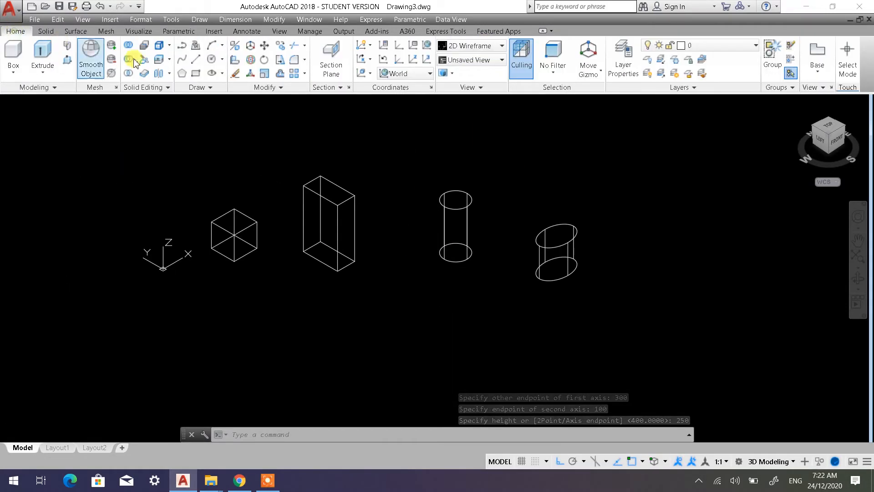
{"action": "left_click", "coordinate": [257, 46]}
{"action": "left_click", "coordinate": [477, 295]}
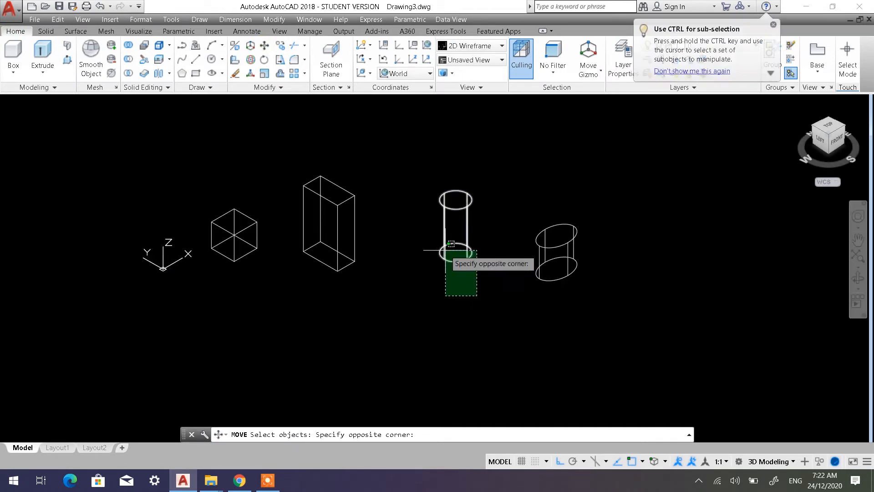
{"action": "left_click", "coordinate": [451, 243]}
{"action": "key", "text": "Return"}
{"action": "left_click", "coordinate": [495, 134]}
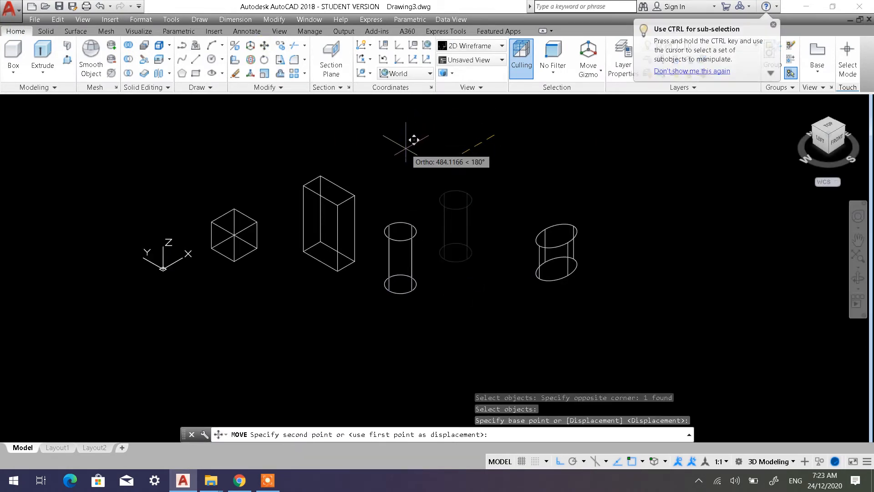
{"action": "left_click", "coordinate": [414, 140]}
Move the elliptical cylinder about 720 units in the negative X direction, closer to the round cylinder
{"action": "left_click_drag", "start_coordinate": [595, 292], "coordinate": [536, 223]}
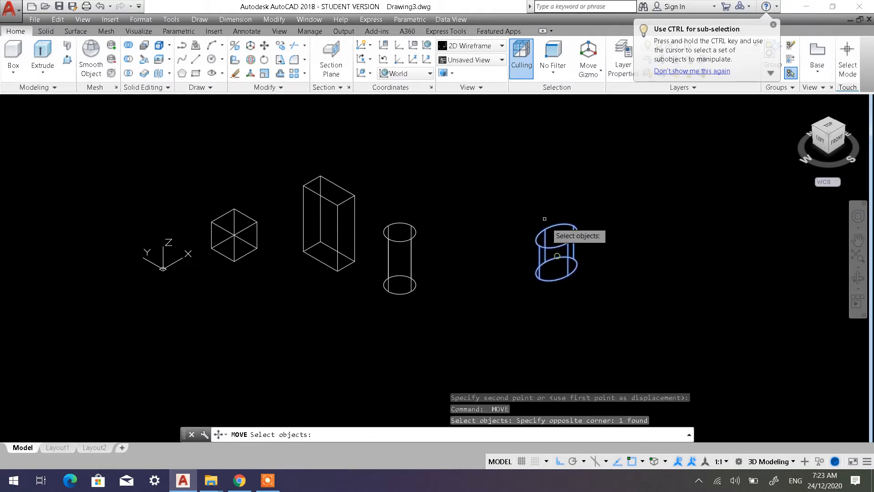
{"action": "key", "text": "Return"}
{"action": "left_click", "coordinate": [527, 171]}
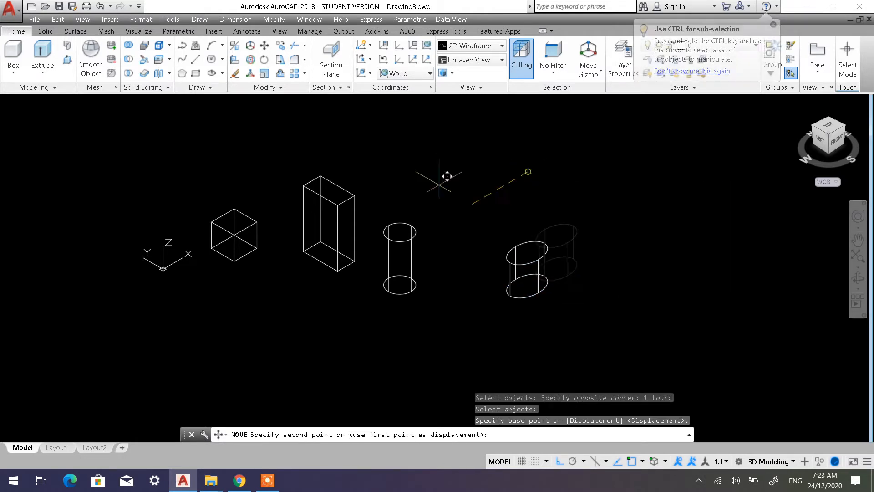
{"action": "left_click", "coordinate": [394, 196]}
Display the solids in the Shaded with edges visual style and orbit slightly around them to check their shapes
{"action": "left_click", "coordinate": [84, 105]}
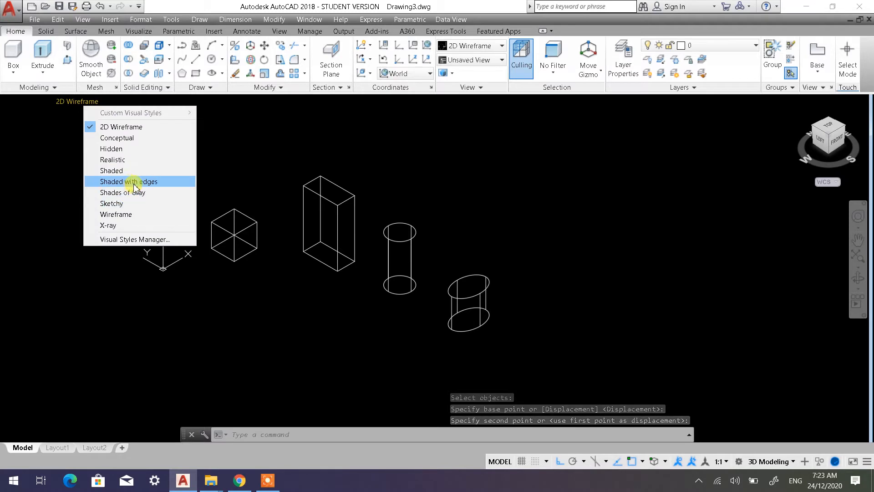
{"action": "left_click", "coordinate": [133, 183]}
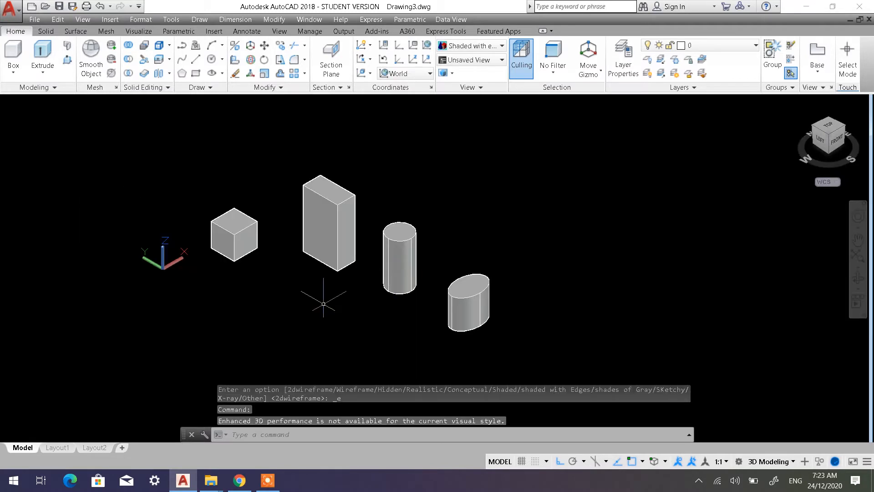
{"action": "mouse_move", "coordinate": [323, 303]}
{"action": "middle_mouse_down", "text": "shift"}
{"action": "mouse_move", "coordinate": [340, 289]}
{"action": "mouse_move", "coordinate": [355, 187]}
{"action": "mouse_move", "coordinate": [434, 203]}
{"action": "mouse_move", "coordinate": [397, 253]}
{"action": "mouse_move", "coordinate": [334, 308]}
{"action": "middle_mouse_up", "text": "shift"}
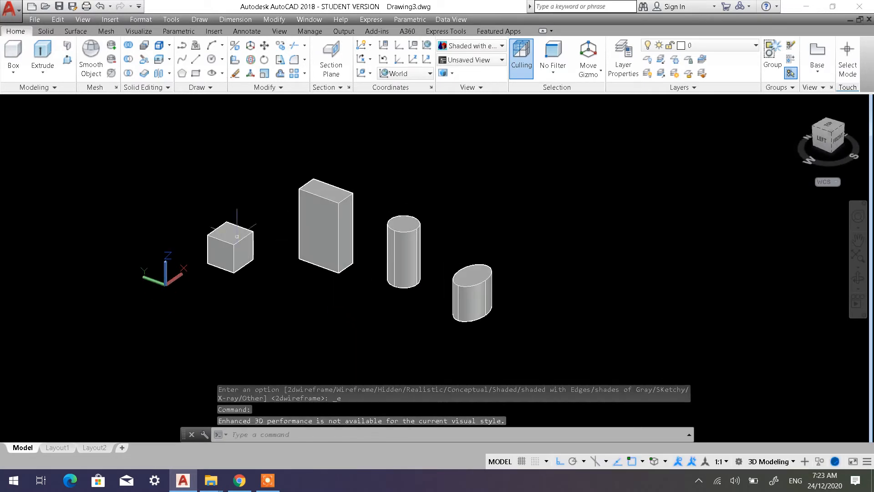
Restore the SW Isometric view and the 2D Wireframe visual style
{"action": "left_click", "coordinate": [41, 103]}
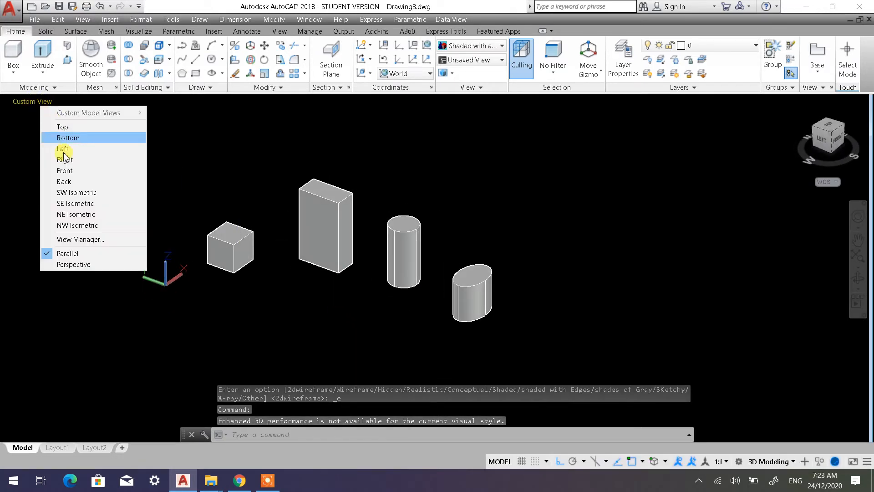
{"action": "left_click", "coordinate": [72, 191]}
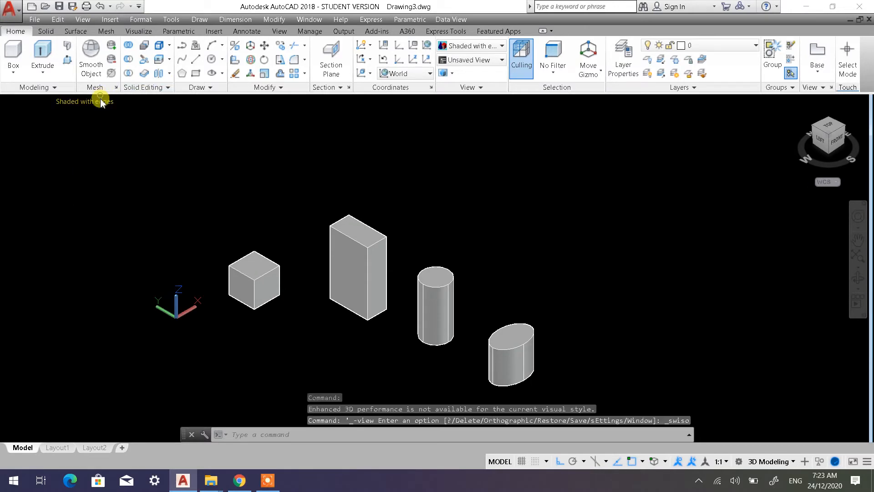
{"action": "left_click", "coordinate": [98, 102]}
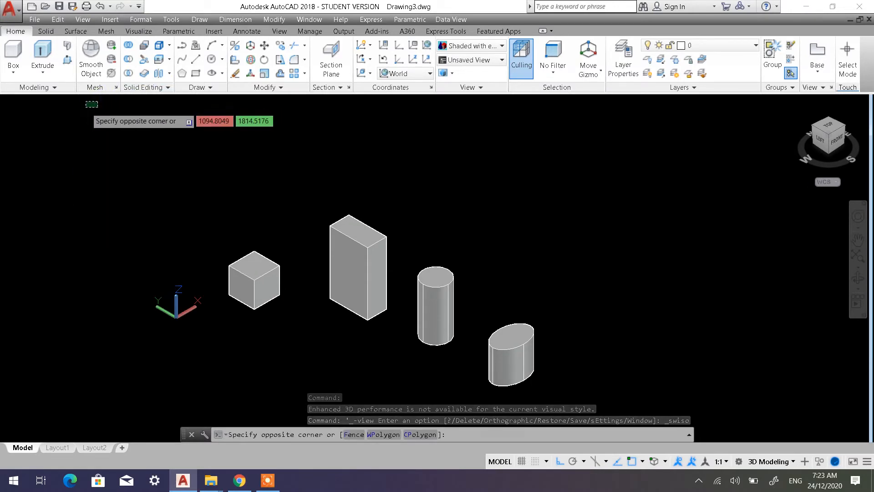
{"action": "key", "text": "Escape"}
{"action": "left_click", "coordinate": [82, 103]}
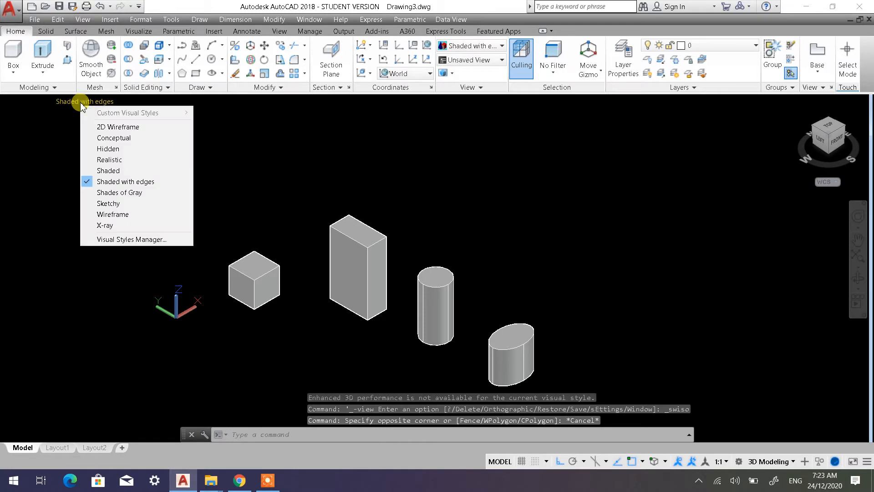
{"action": "left_click", "coordinate": [95, 126]}
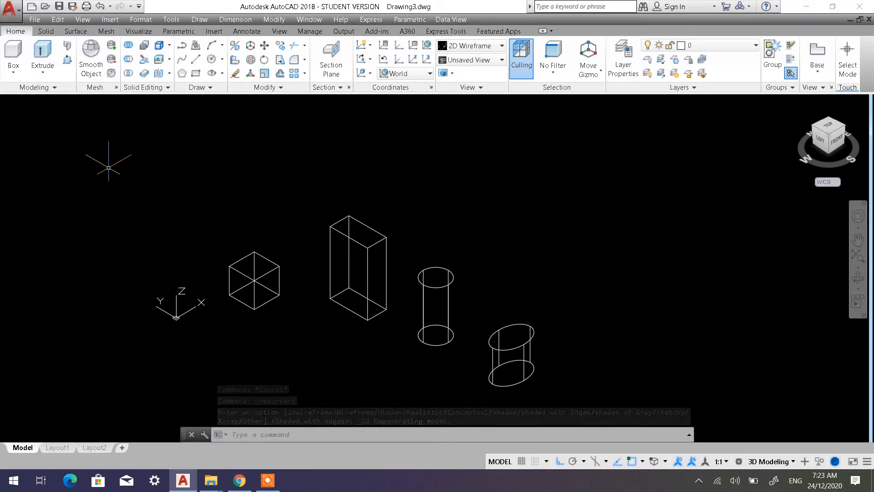
Draw a sphere beyond the cylinders using the Diameter option, with a diameter of 500
{"action": "left_click", "coordinate": [45, 32]}
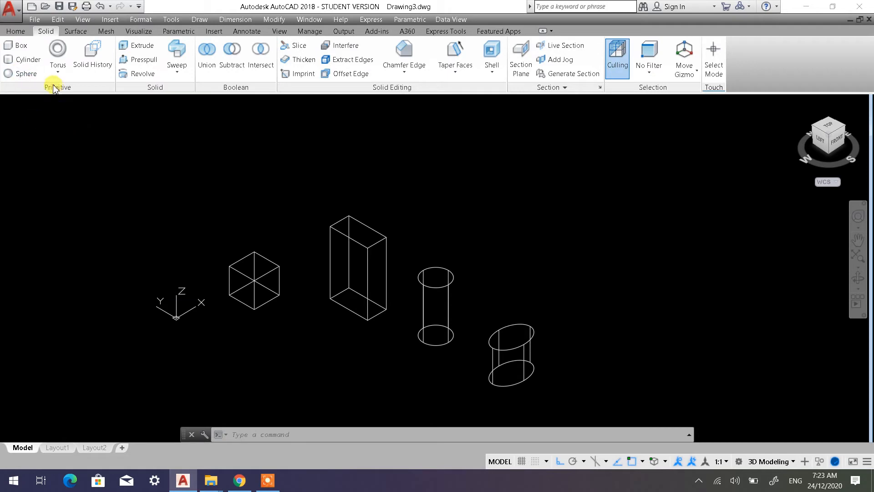
{"action": "left_click", "coordinate": [26, 75]}
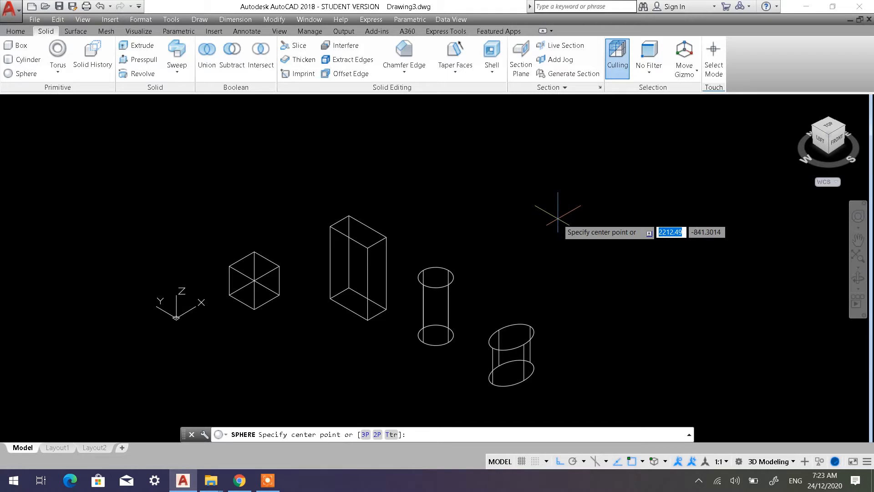
{"action": "left_click", "coordinate": [557, 217]}
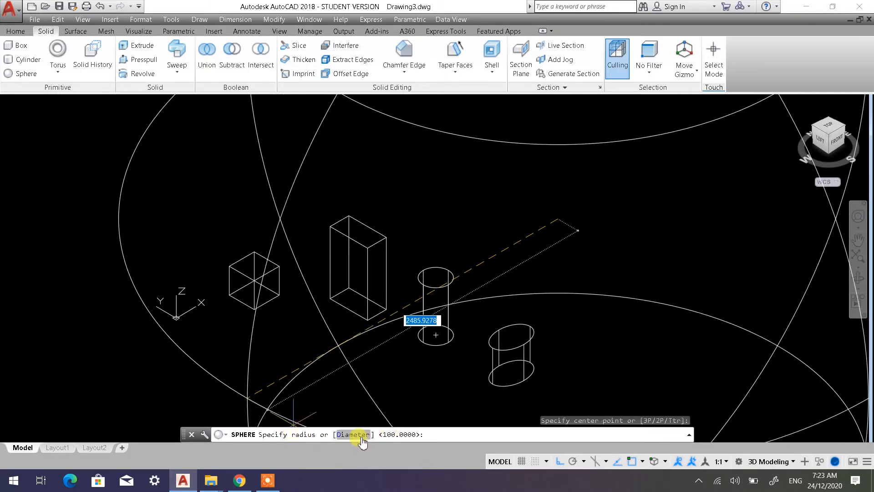
{"action": "left_click", "coordinate": [351, 434]}
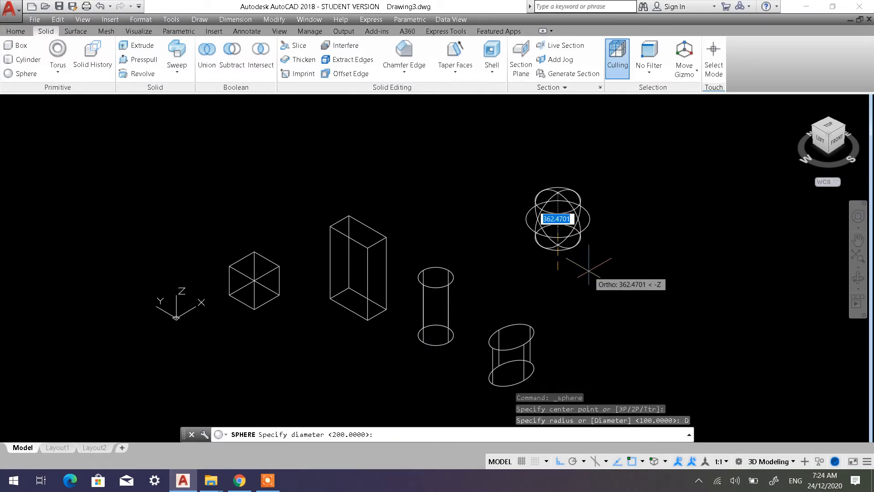
{"action": "type", "text": "500"}
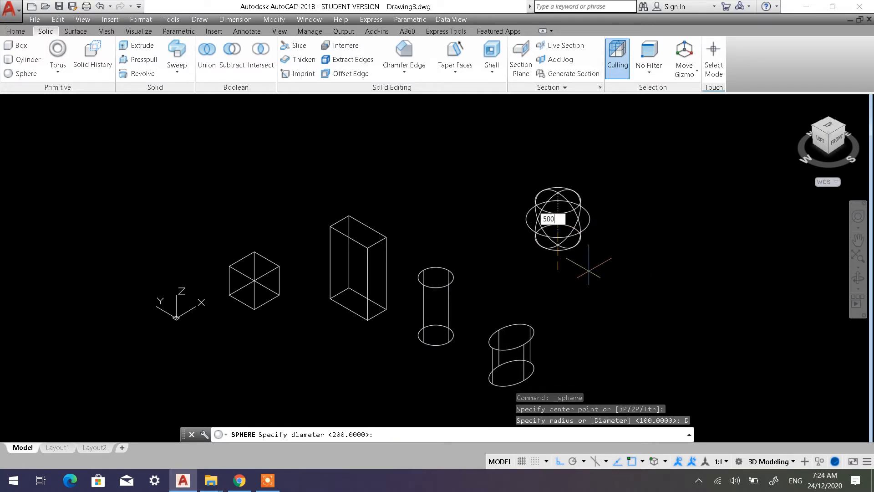
{"action": "key", "text": "Return"}
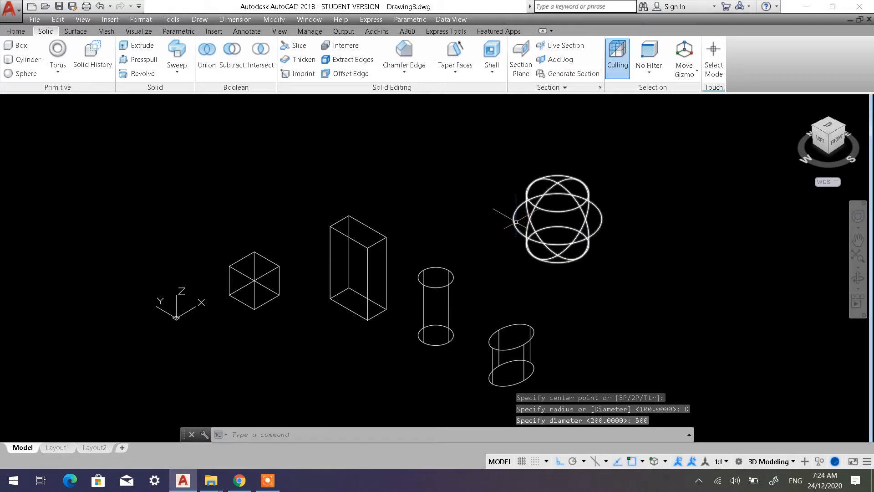
Examine the sphere and the other solids from orbited angles in the Shaded with edges and Shaded visual styles
{"action": "middle_click_drag", "start_coordinate": [529, 211], "coordinate": [438, 195]}
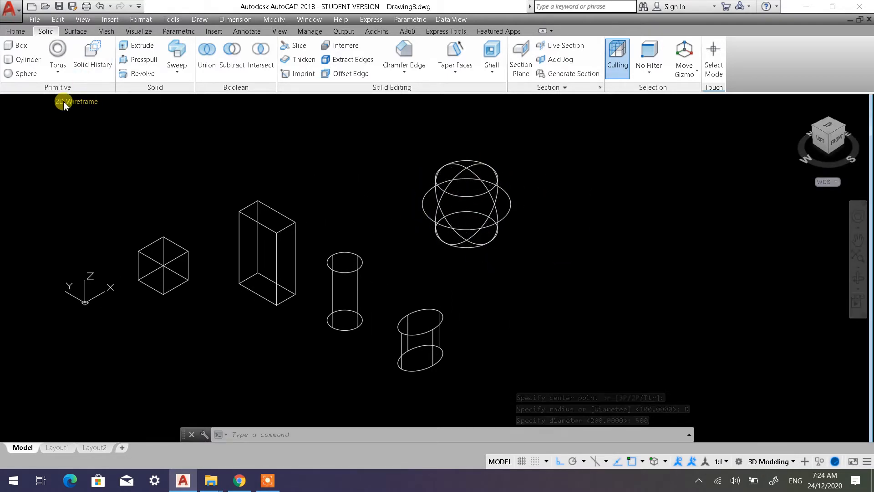
{"action": "left_click", "coordinate": [63, 103]}
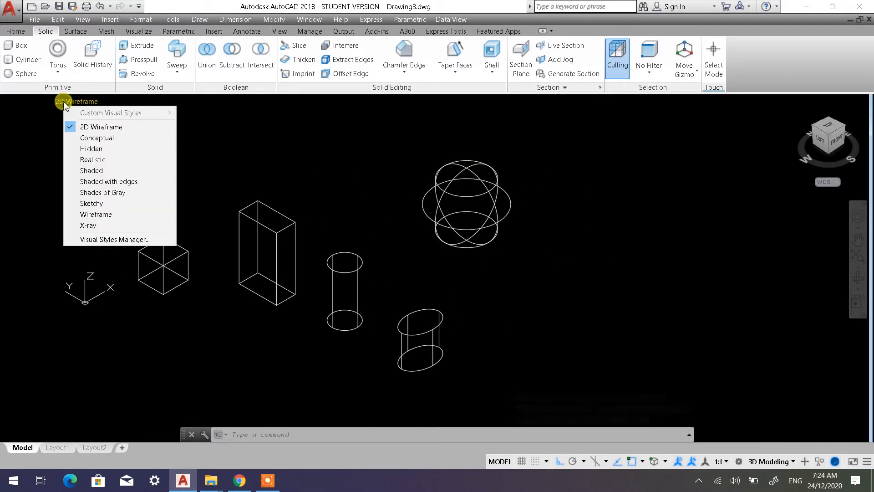
{"action": "left_click", "coordinate": [109, 181]}
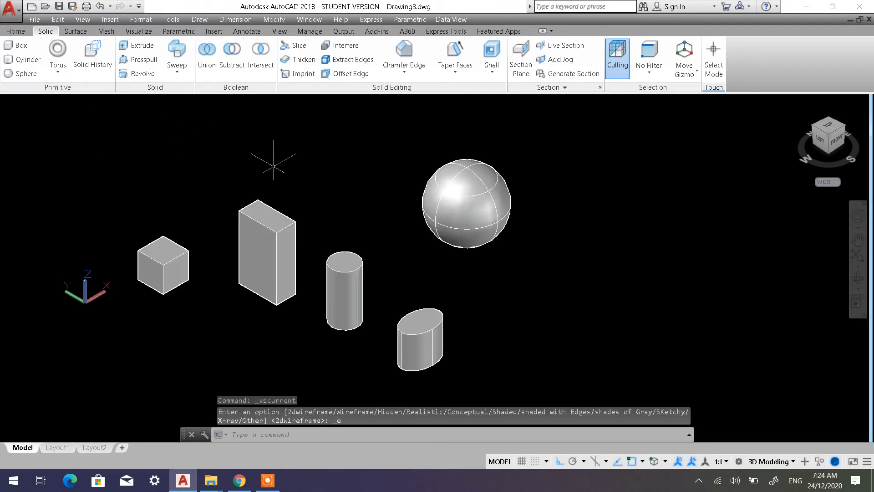
{"action": "middle_click_drag", "start_coordinate": [470, 234], "coordinate": [448, 231], "text": "shift"}
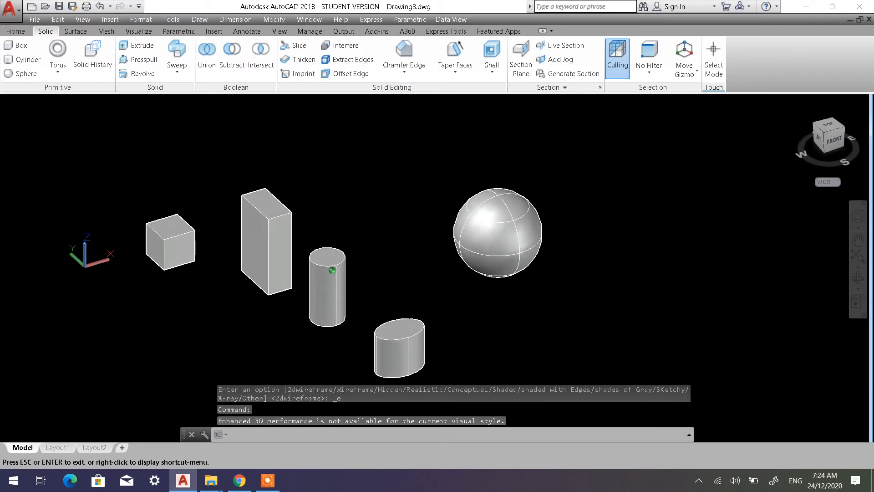
{"action": "left_click", "coordinate": [85, 102]}
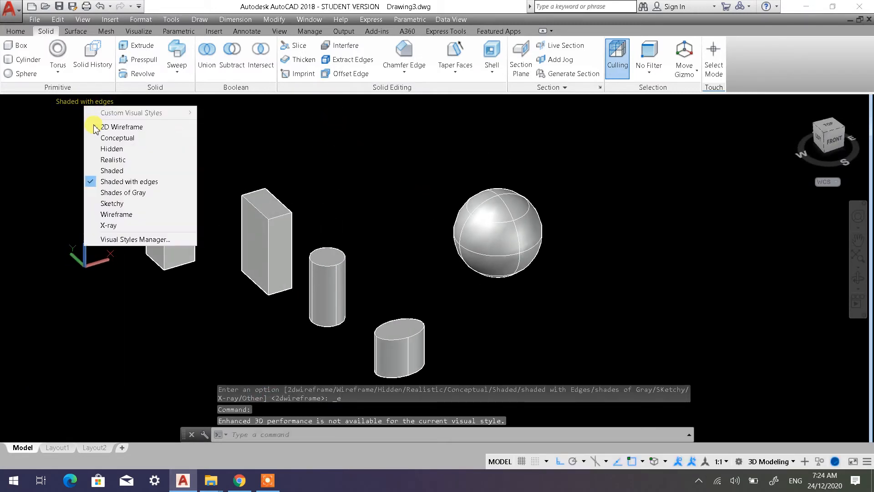
{"action": "left_click", "coordinate": [107, 169]}
{"action": "middle_click_drag", "start_coordinate": [522, 273], "coordinate": [487, 258], "text": "shift"}
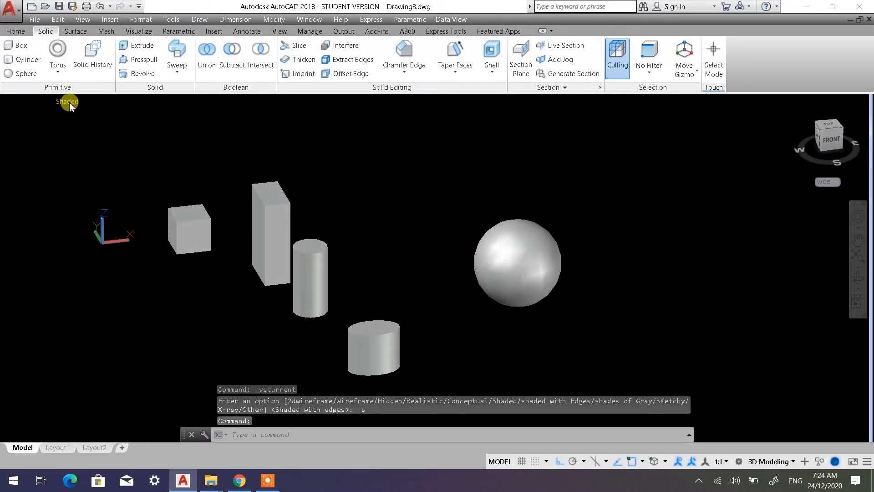
Return the drawing to the 2D Wireframe visual style and the SW Isometric view
{"action": "left_click", "coordinate": [70, 106]}
{"action": "left_click", "coordinate": [96, 128]}
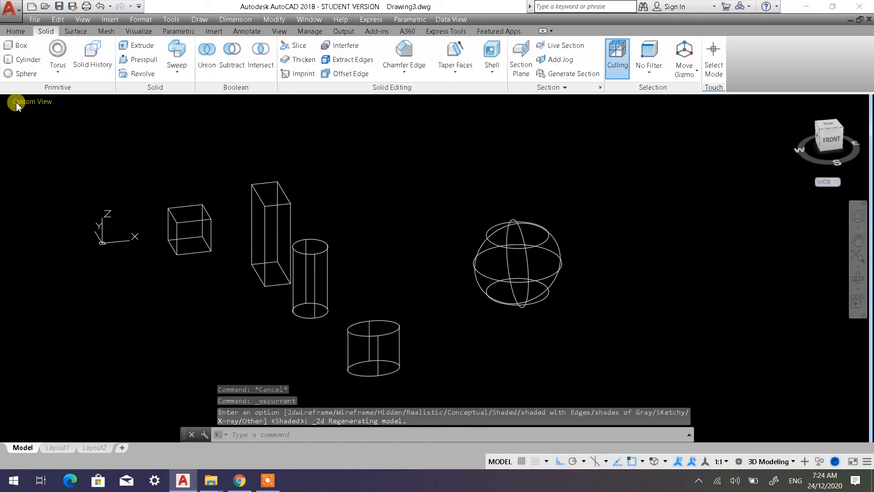
{"action": "left_click", "coordinate": [17, 106]}
{"action": "left_click", "coordinate": [49, 193]}
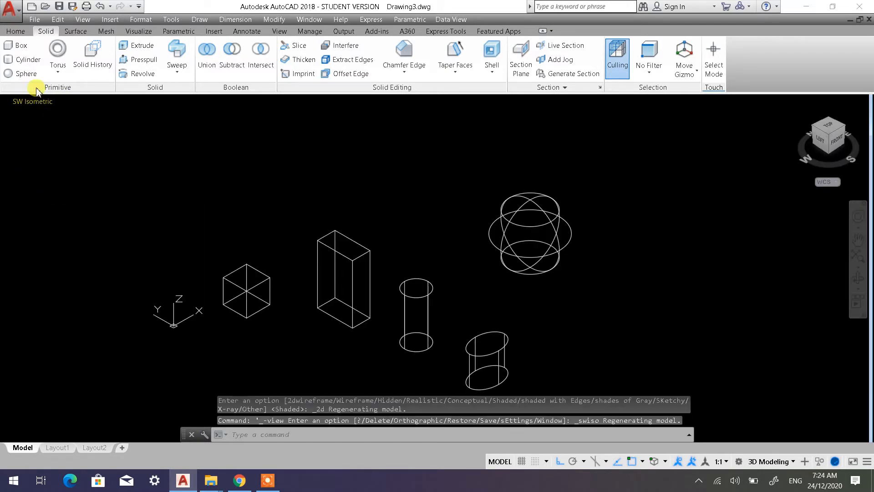
Draw a wedge beside the sphere using the Wedge command's Cube option, with a length of 500
{"action": "left_click", "coordinate": [59, 75]}
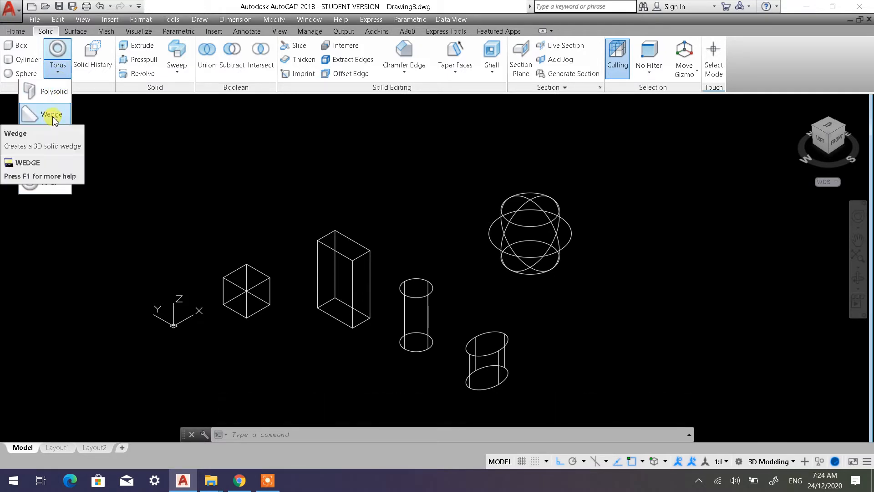
{"action": "left_click", "coordinate": [53, 115]}
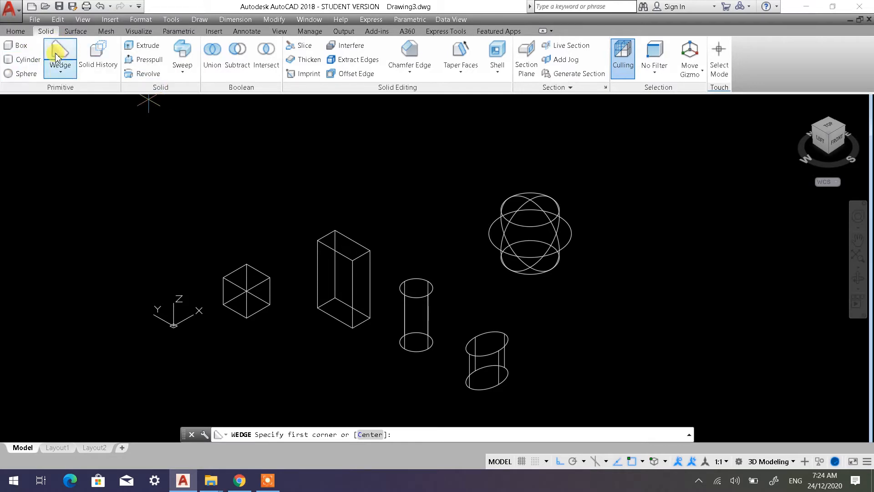
{"action": "middle_click_drag", "start_coordinate": [366, 246], "coordinate": [242, 247]}
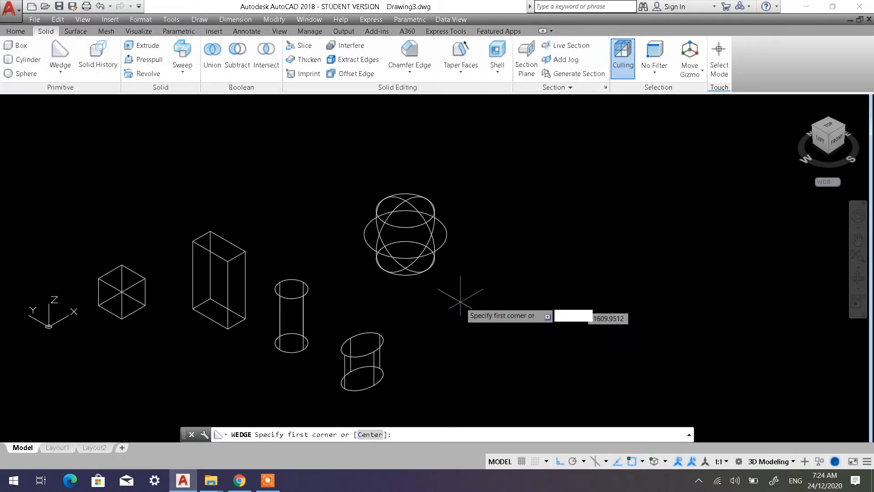
{"action": "left_click", "coordinate": [515, 306]}
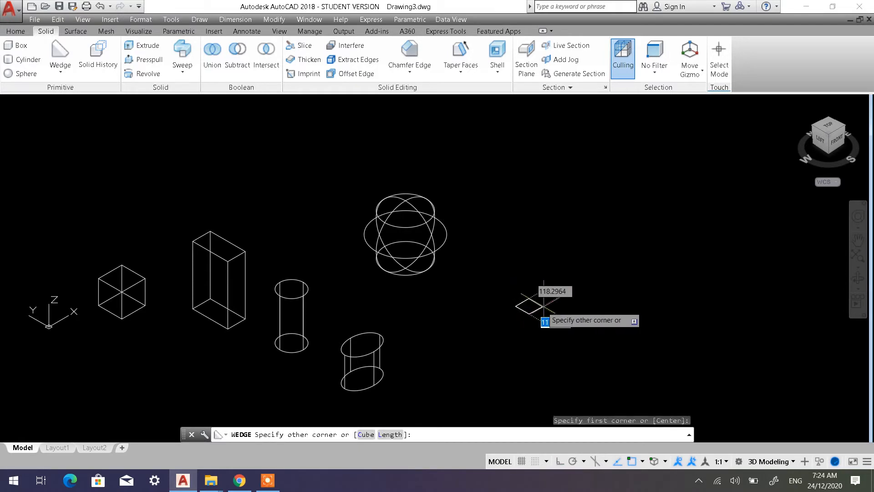
{"action": "left_click", "coordinate": [366, 434]}
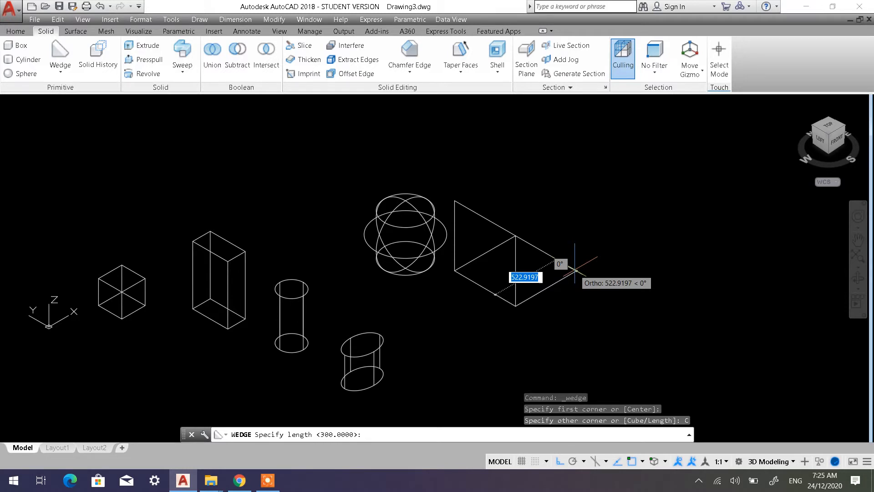
{"action": "type", "text": "500"}
{"action": "key", "text": "Return"}
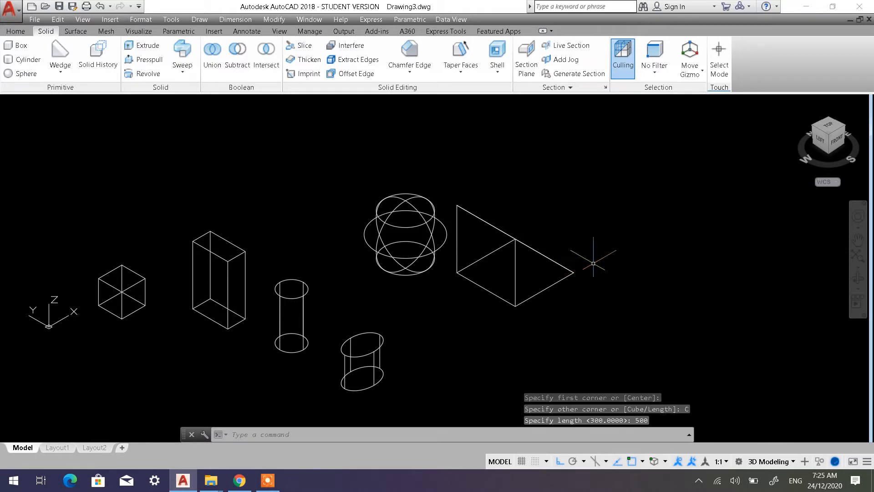
Draw a wedge in front of the first wedge using the Length option, with length 500, width 250 and height 600 extending downward
{"action": "middle_click_drag", "start_coordinate": [518, 282], "coordinate": [512, 250]}
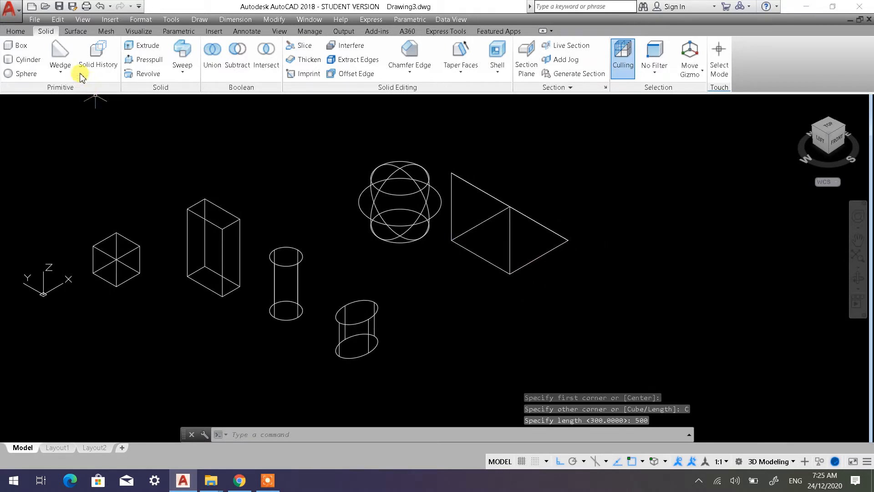
{"action": "left_click", "coordinate": [64, 55]}
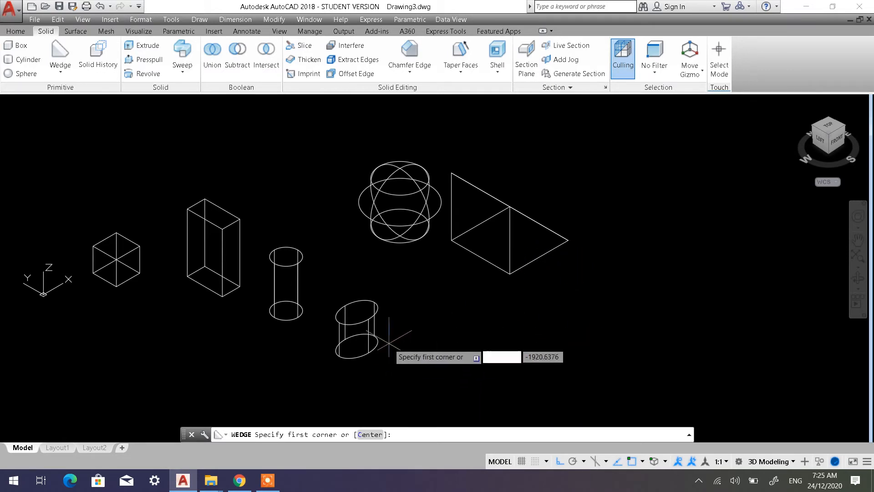
{"action": "key", "text": "Escape"}
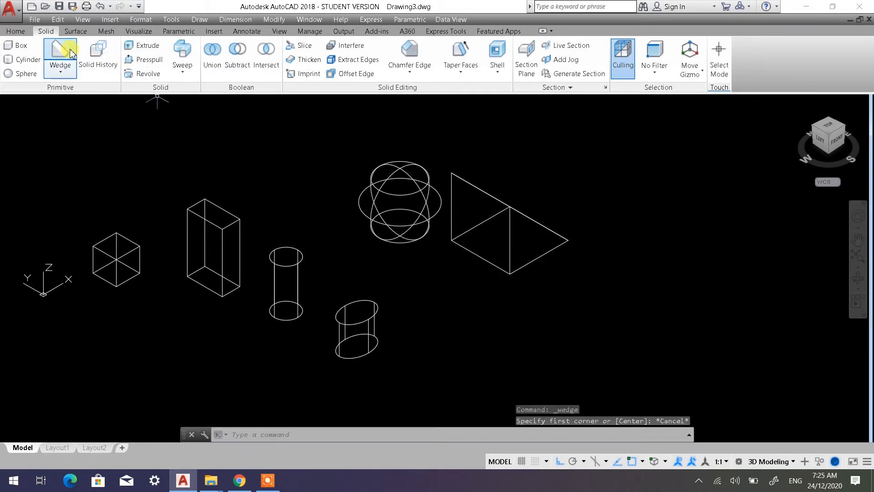
{"action": "left_click", "coordinate": [62, 50]}
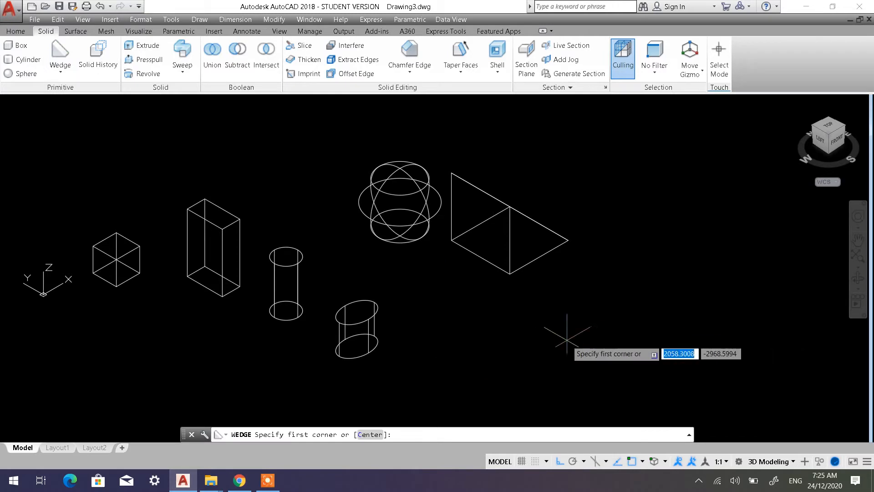
{"action": "left_click", "coordinate": [558, 358]}
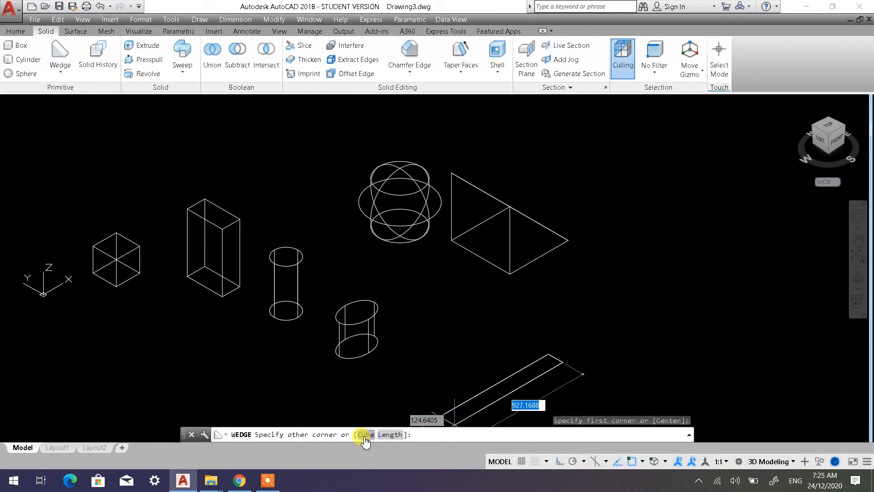
{"action": "left_click", "coordinate": [391, 435]}
{"action": "middle_click_drag", "start_coordinate": [591, 336], "coordinate": [485, 225]}
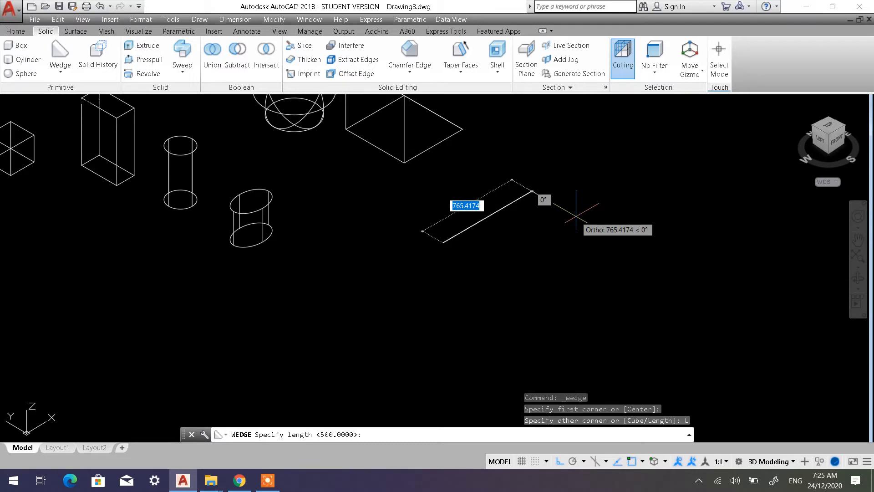
{"action": "type", "text": "500"}
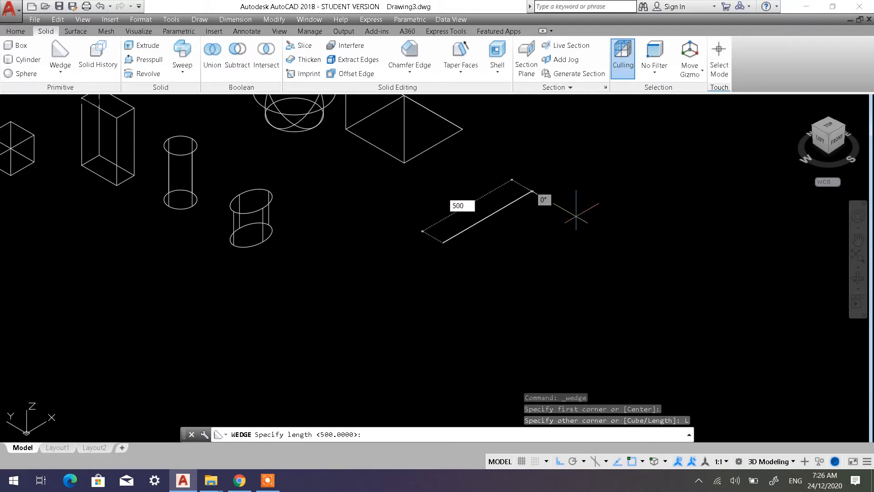
{"action": "key", "text": "Return"}
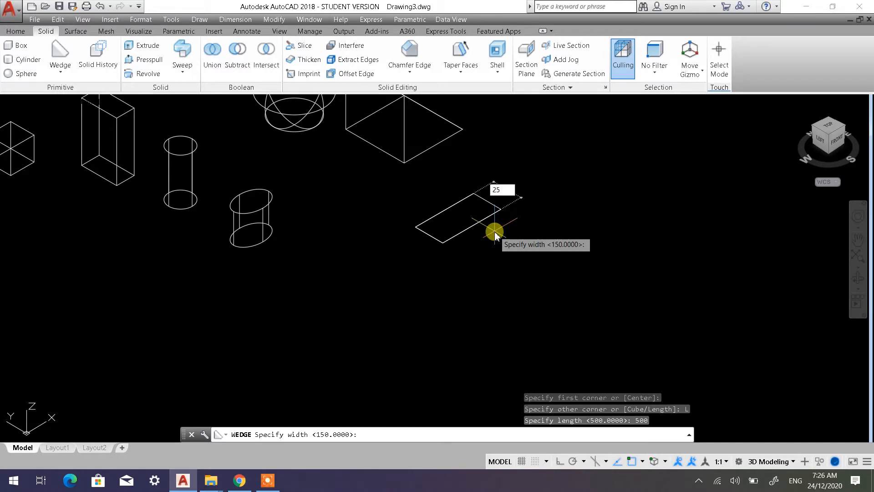
{"action": "key", "text": "Return"}
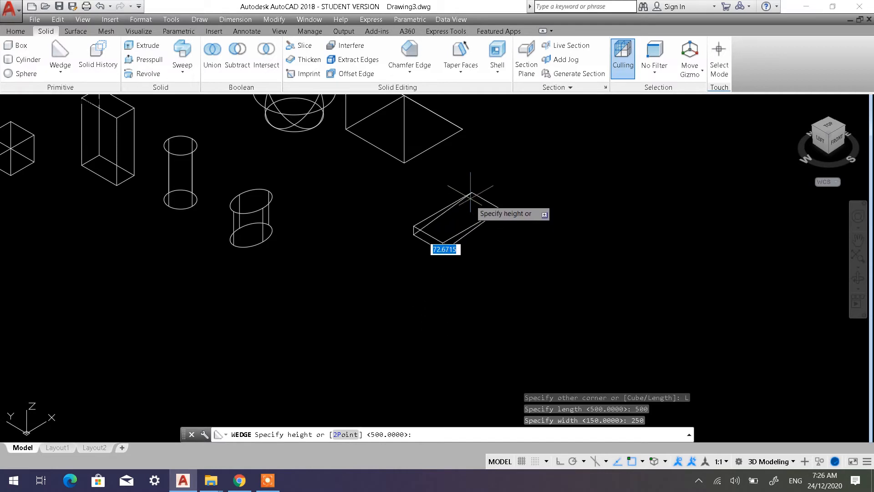
{"action": "middle_click_drag", "start_coordinate": [473, 123], "coordinate": [434, 204]}
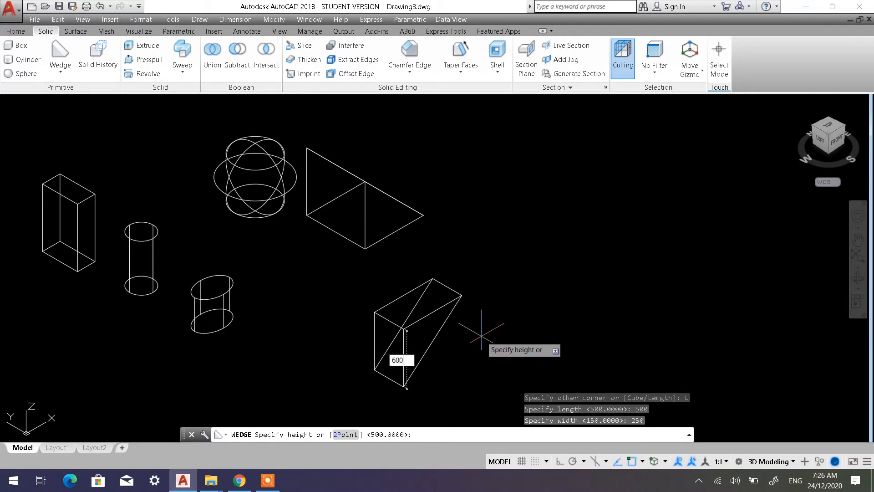
{"action": "key", "text": "Return"}
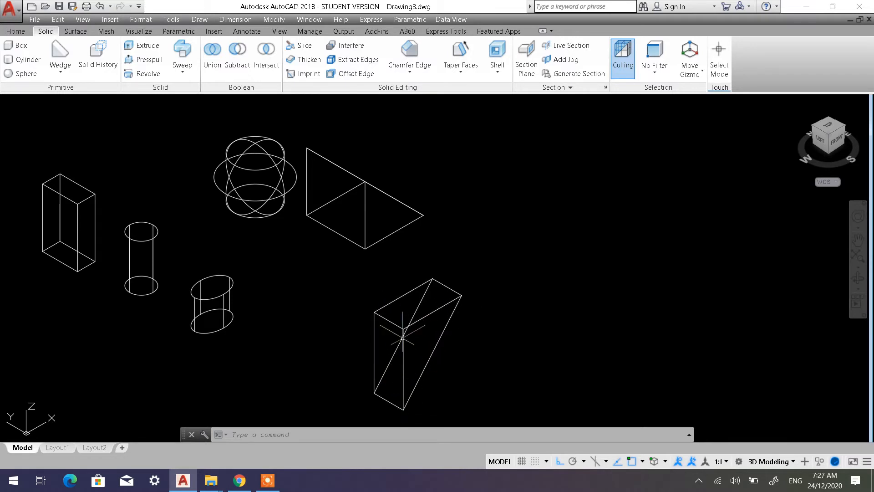
{"action": "left_click", "coordinate": [60, 55]}
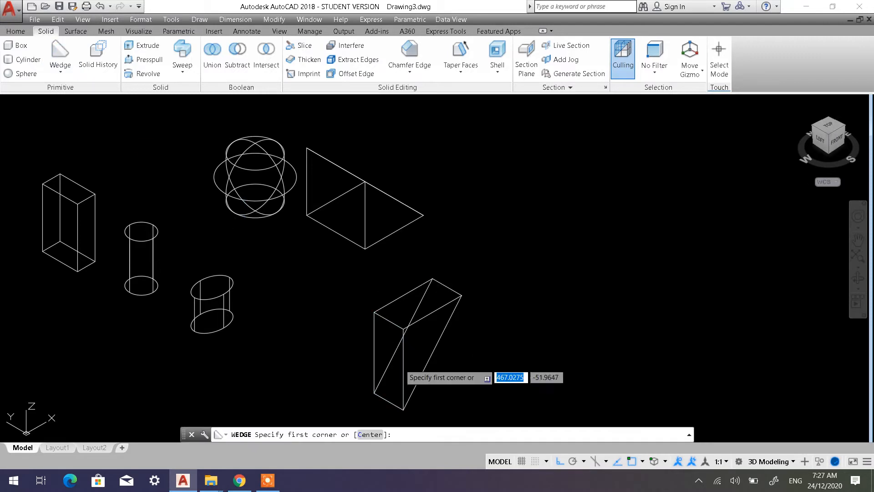
{"action": "left_click", "coordinate": [512, 335]}
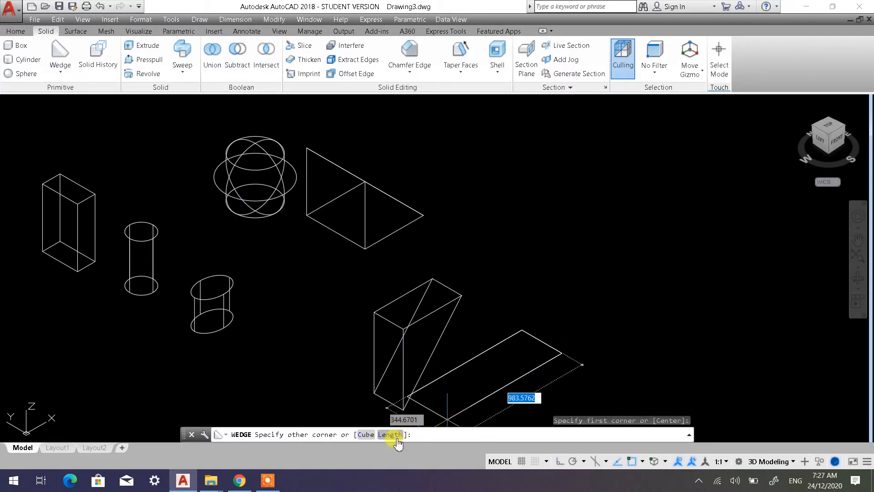
{"action": "key", "text": "Escape"}
{"action": "key", "text": "Escape"}
{"action": "key", "text": "Escape"}
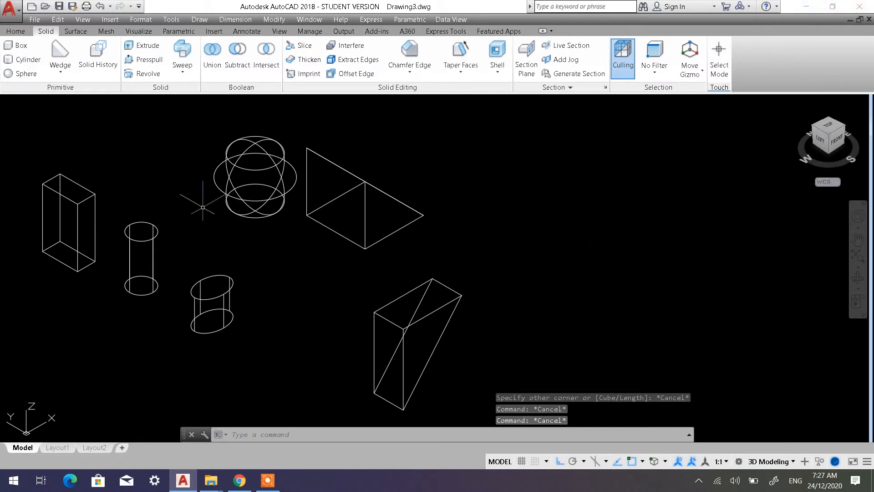
Draw a cone beyond the two wedges using the Diameter option, with a base diameter of 600 and a height of 400
{"action": "left_click", "coordinate": [63, 76]}
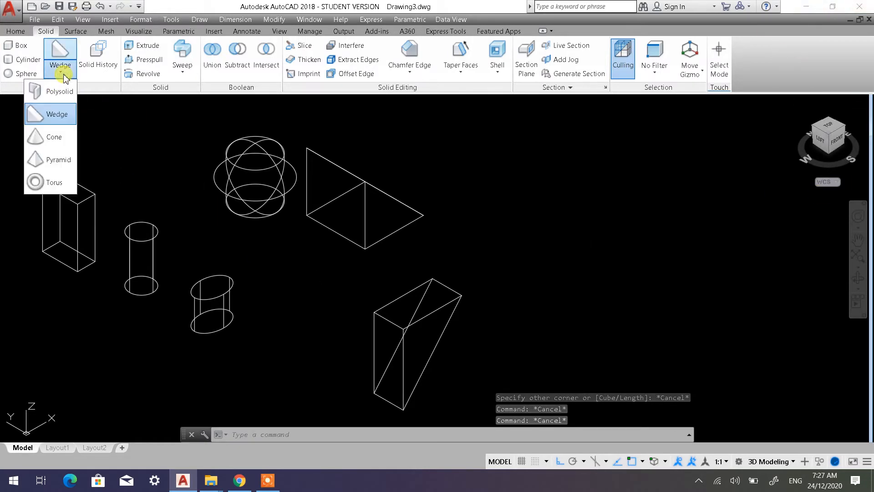
{"action": "left_click", "coordinate": [54, 137]}
{"action": "middle_click_drag", "start_coordinate": [540, 269], "coordinate": [410, 289]}
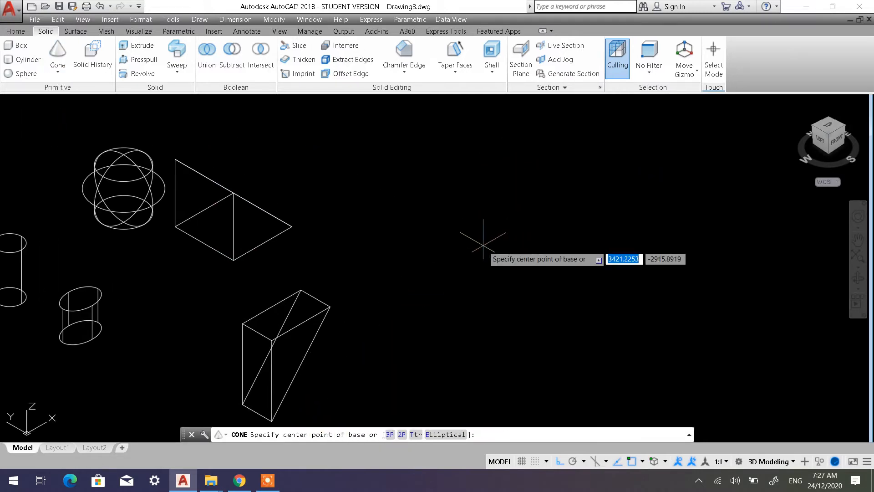
{"action": "left_click", "coordinate": [488, 268]}
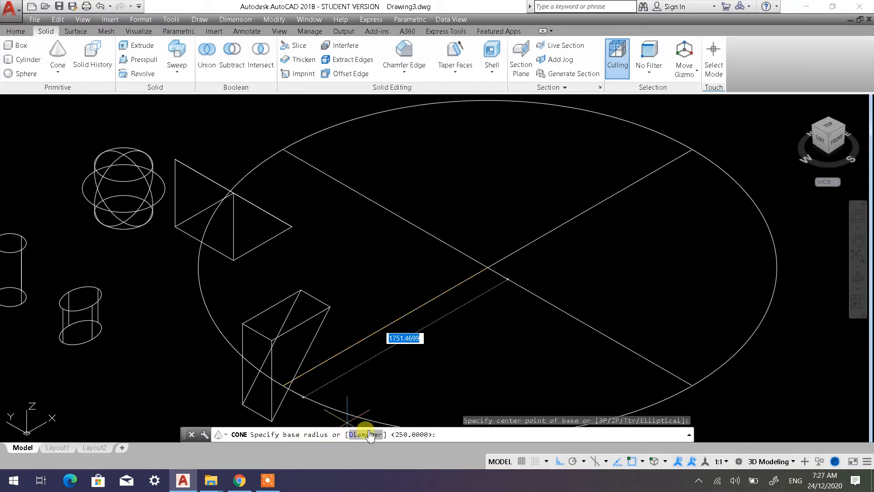
{"action": "left_click", "coordinate": [366, 434]}
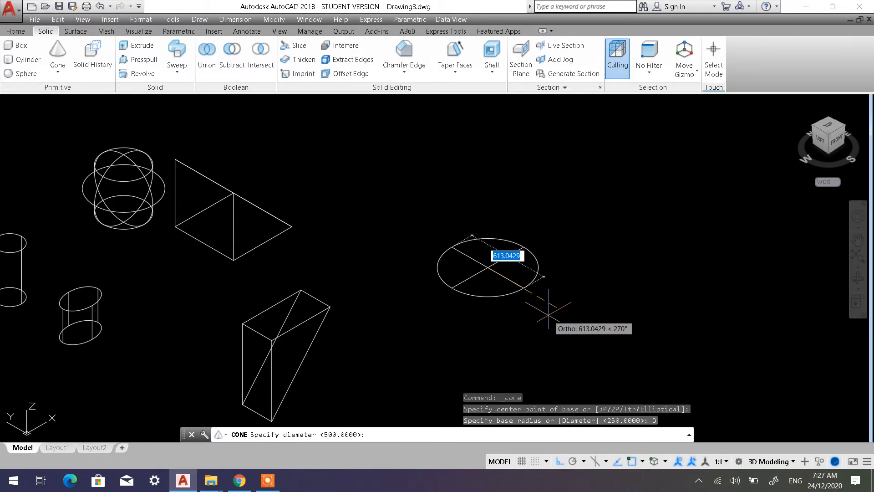
{"action": "type", "text": "600"}
{"action": "key", "text": "Return"}
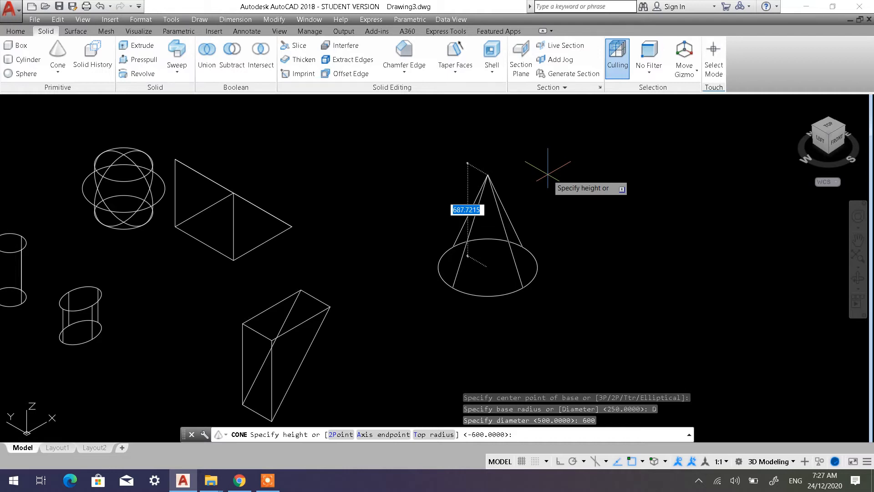
{"action": "key", "text": "Return"}
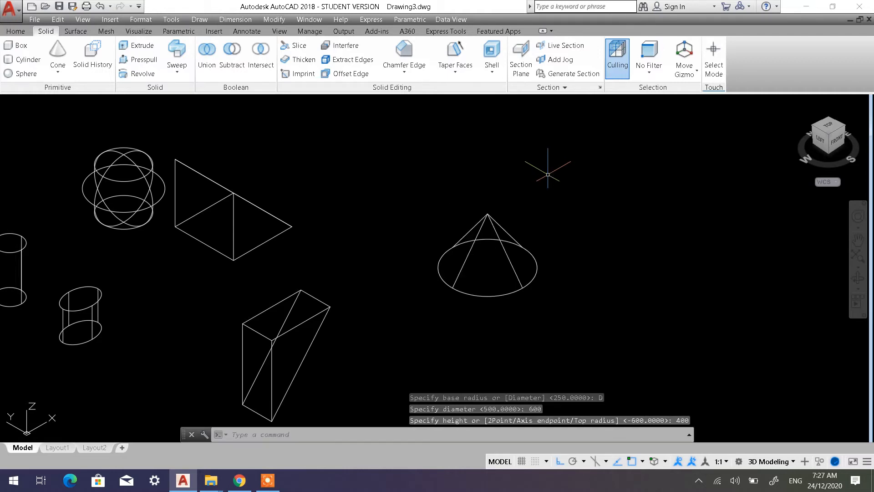
Examine the cone, wedges and other solids from an orbited angle in the Shaded with edges visual style
{"action": "middle_click_drag", "start_coordinate": [382, 229], "coordinate": [508, 210]}
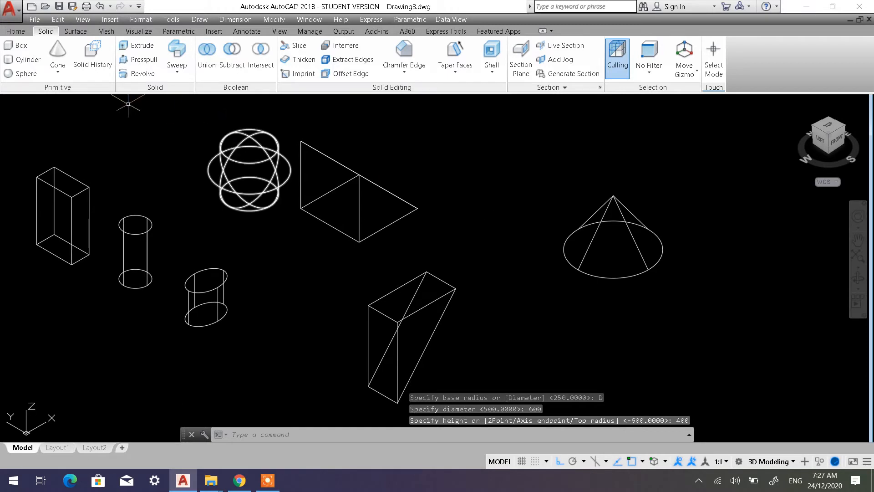
{"action": "left_click", "coordinate": [83, 107]}
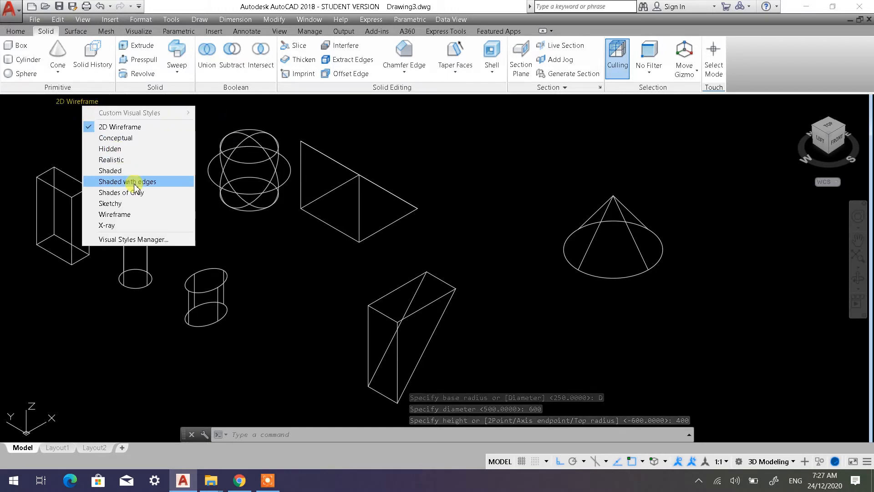
{"action": "left_click", "coordinate": [157, 179]}
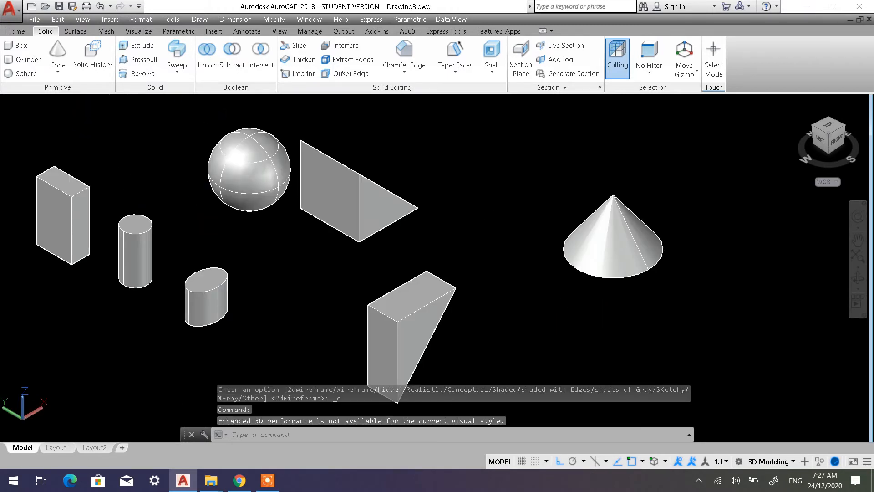
{"action": "middle_click_drag", "start_coordinate": [562, 312], "coordinate": [575, 292], "text": "shift"}
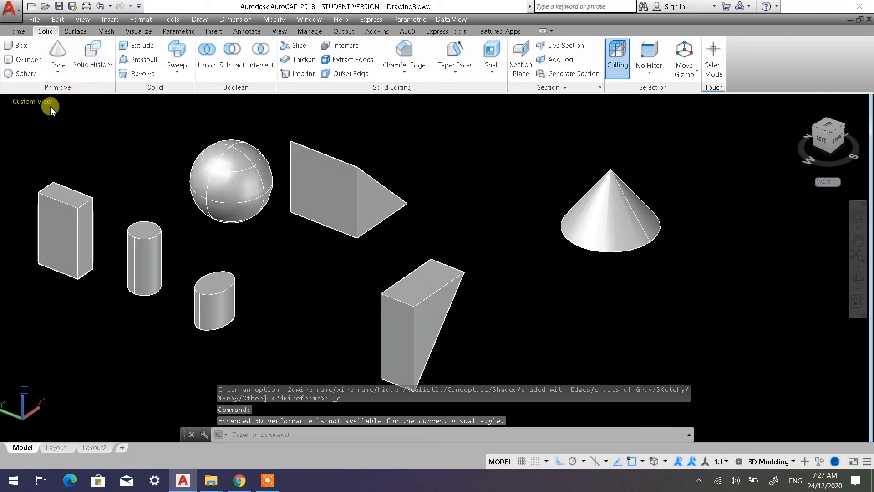
Restore the 2D Wireframe visual style and the SW Isometric view
{"action": "left_click", "coordinate": [65, 103]}
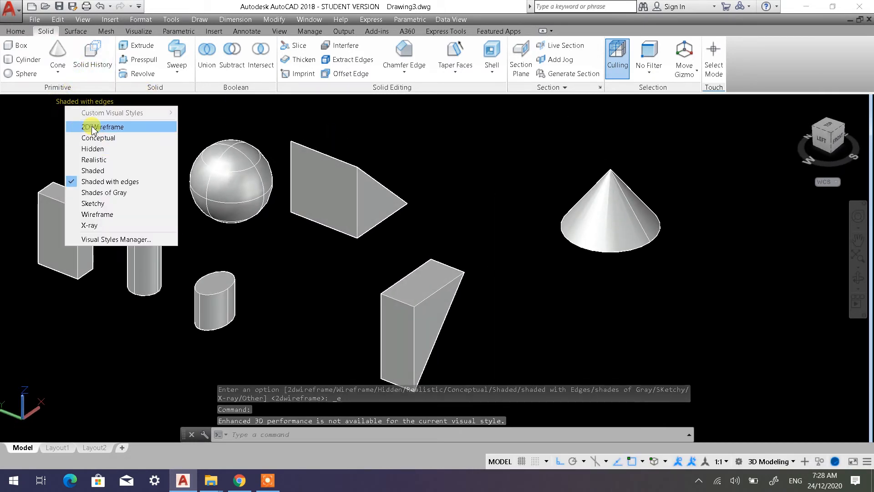
{"action": "left_click", "coordinate": [136, 120]}
{"action": "left_click", "coordinate": [15, 104]}
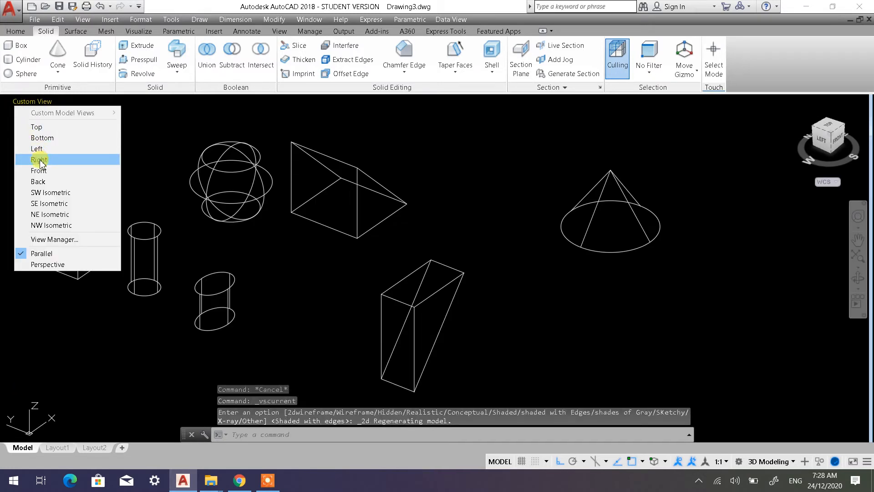
{"action": "left_click", "coordinate": [55, 195]}
{"action": "middle_click_drag", "start_coordinate": [515, 258], "coordinate": [200, 176]}
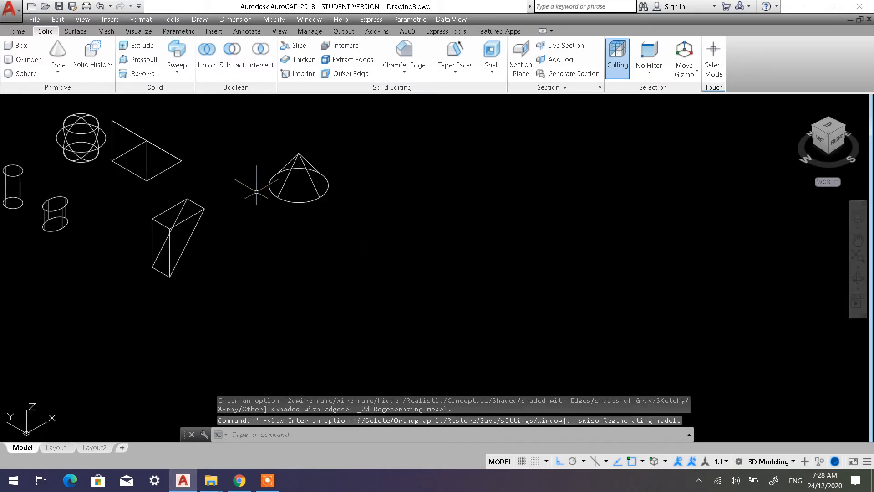
{"action": "scroll", "coordinate": [266, 193], "scroll_direction": "up", "scroll_amount": 2}
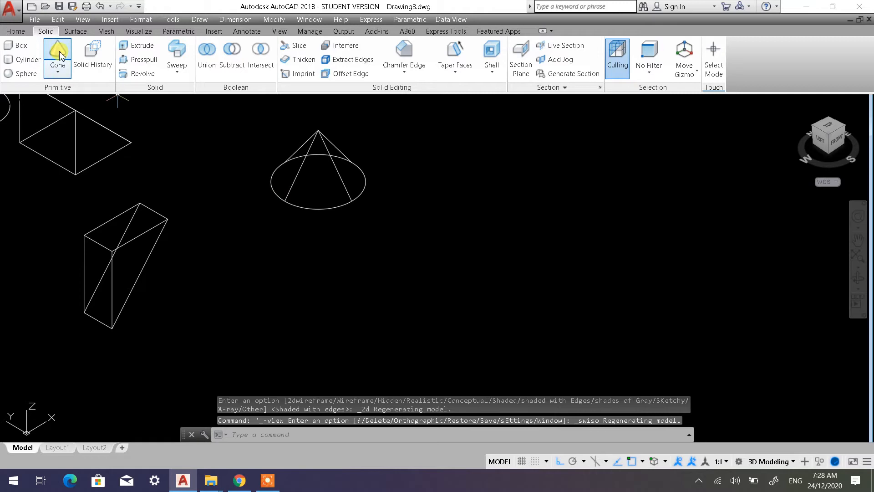
{"action": "left_click", "coordinate": [67, 72]}
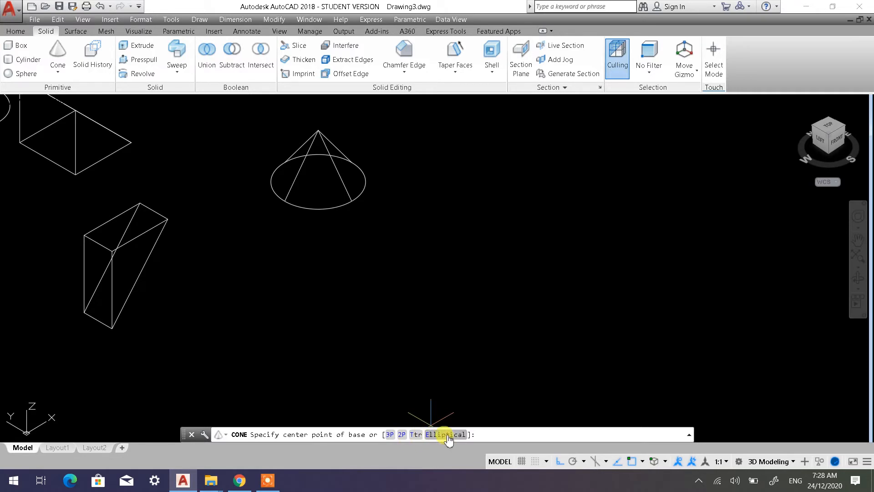
{"action": "middle_click_drag", "start_coordinate": [365, 351], "coordinate": [701, 347]}
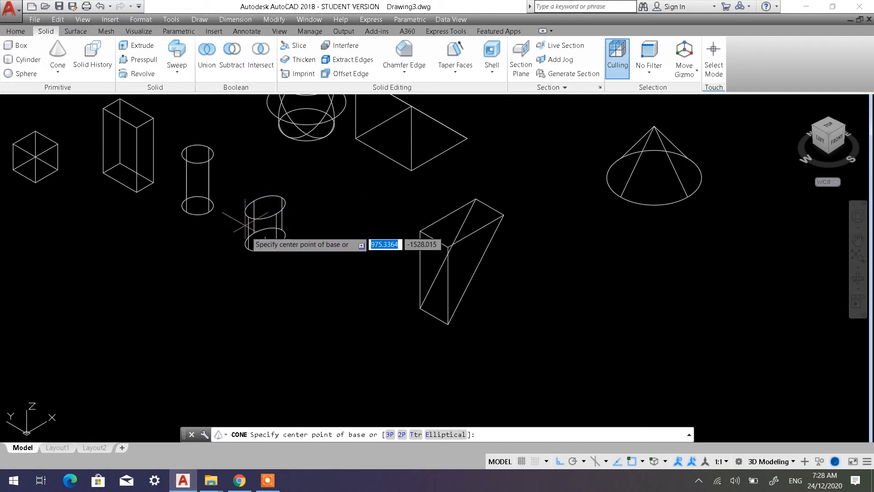
{"action": "middle_click_drag", "start_coordinate": [653, 351], "coordinate": [514, 313]}
{"action": "left_click", "coordinate": [453, 435]}
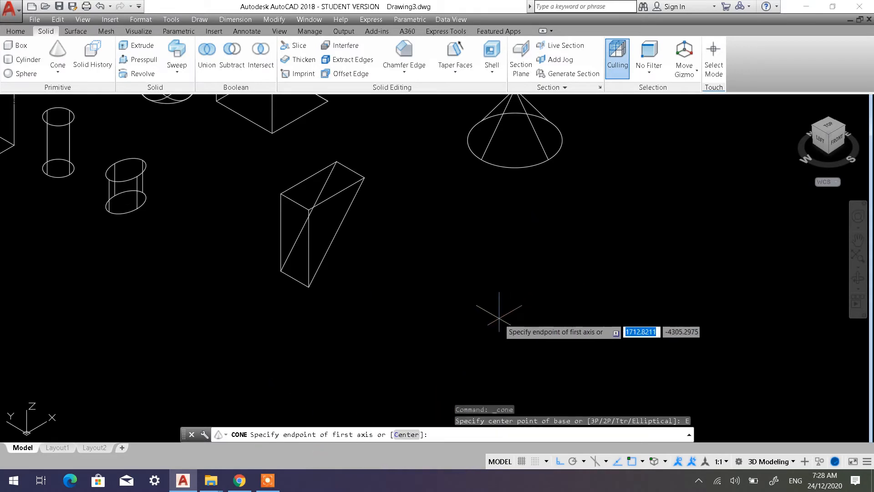
{"action": "left_click", "coordinate": [469, 310]}
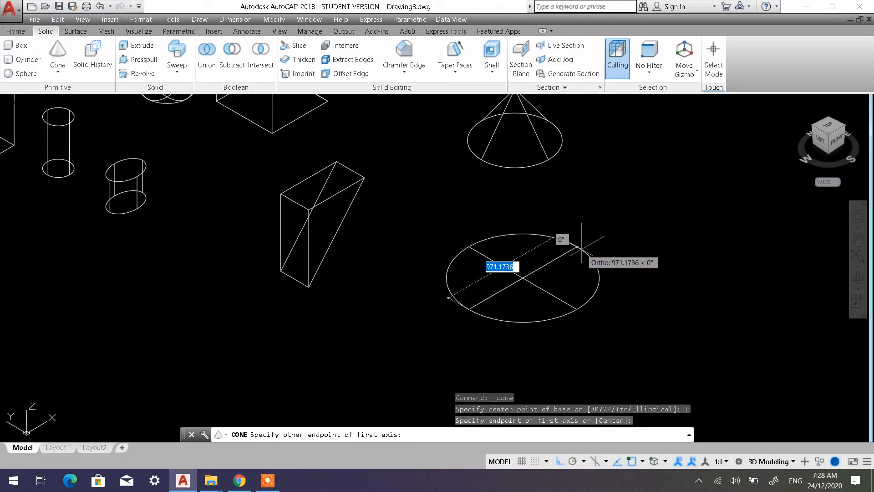
{"action": "type", "text": "400"}
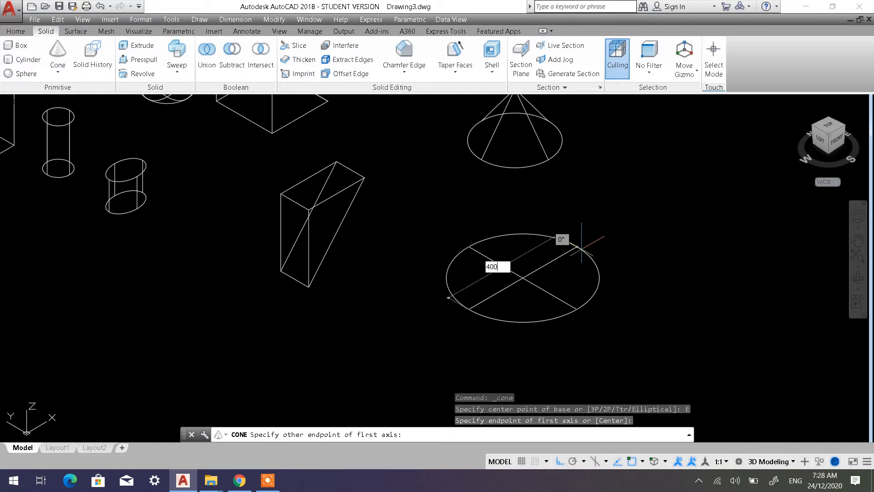
{"action": "key", "text": "Return"}
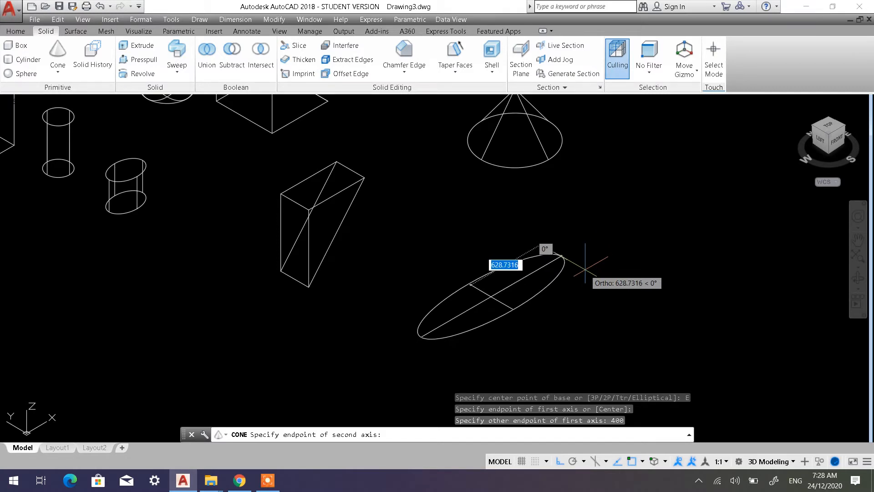
{"action": "type", "text": "200"}
{"action": "key", "text": "Return"}
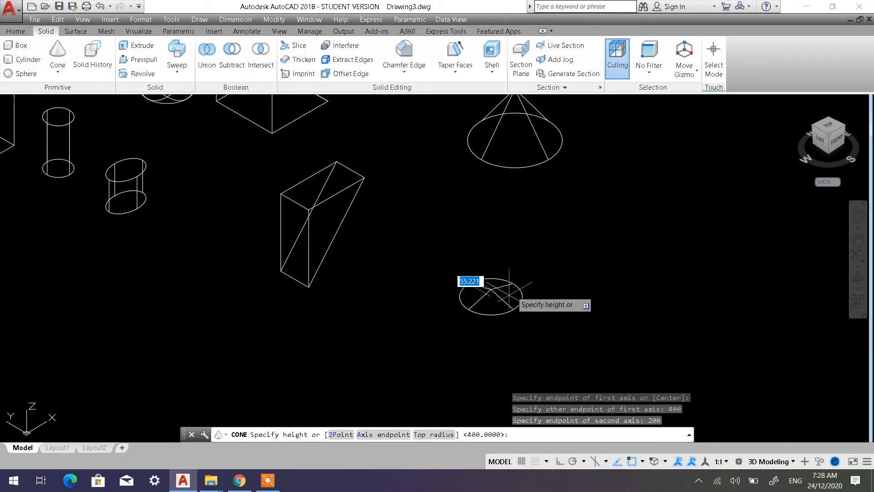
{"action": "scroll", "coordinate": [507, 291], "scroll_direction": "up", "scroll_amount": 4}
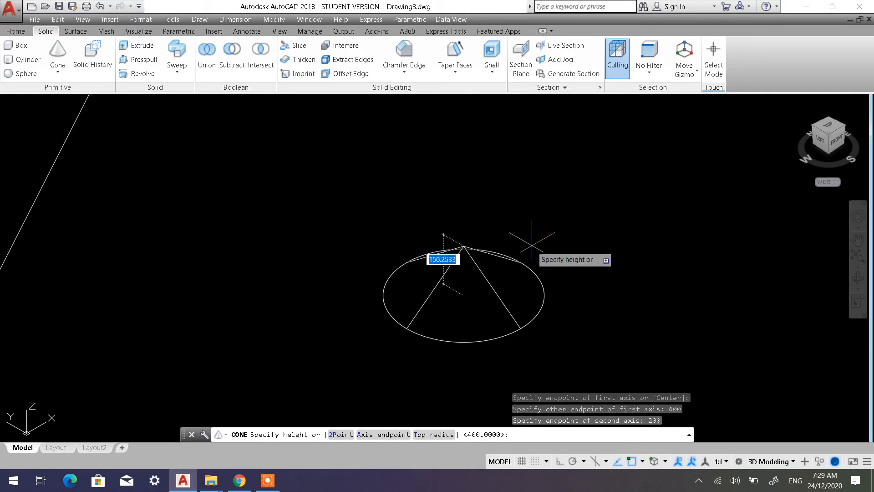
{"action": "key", "text": "Escape"}
Start a cone with an elliptical base in front of the first cone, with first axis 600 and second axis endpoint 200
{"action": "scroll", "coordinate": [182, 134], "scroll_direction": "down", "scroll_amount": 2}
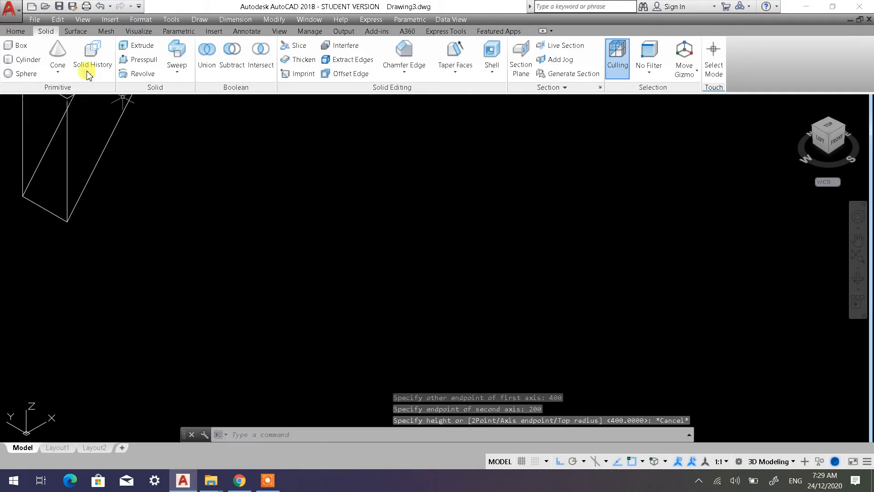
{"action": "left_click", "coordinate": [59, 53]}
{"action": "scroll", "coordinate": [458, 256], "scroll_direction": "down", "scroll_amount": 2}
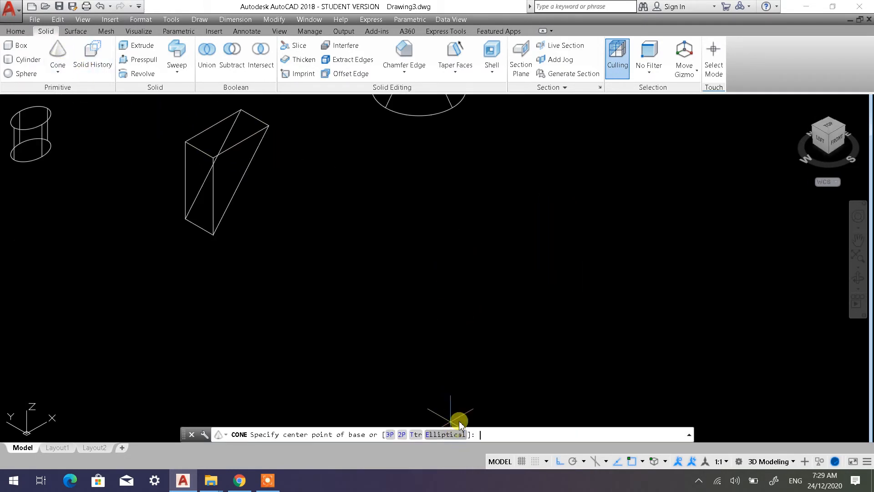
{"action": "left_click", "coordinate": [449, 434]}
{"action": "left_click", "coordinate": [430, 259]}
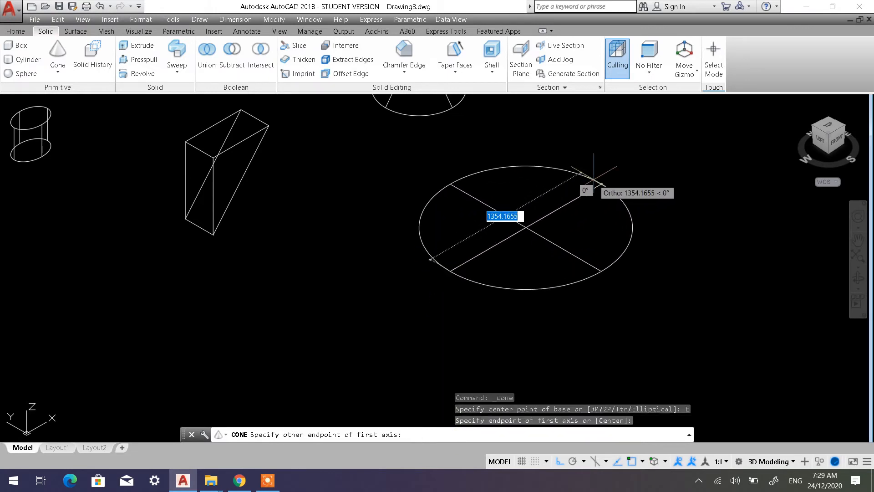
{"action": "type", "text": "600"}
{"action": "key", "text": "Return"}
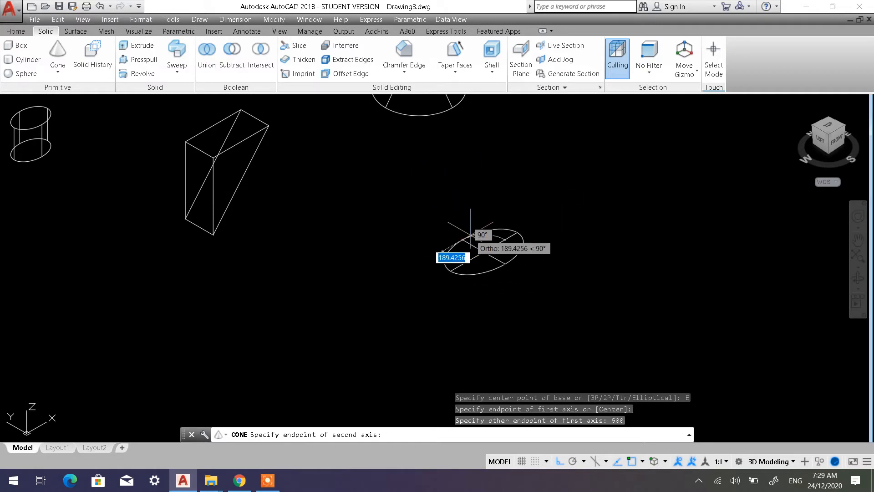
{"action": "type", "text": "200"}
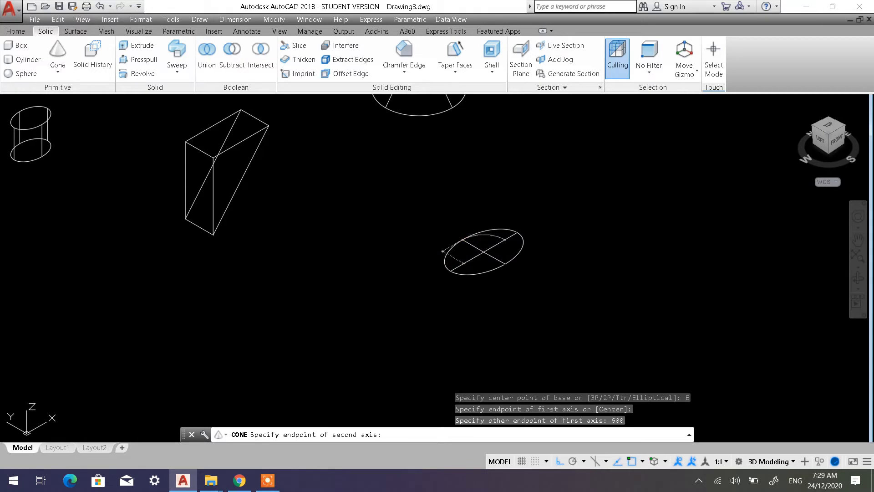
{"action": "key", "text": "Return"}
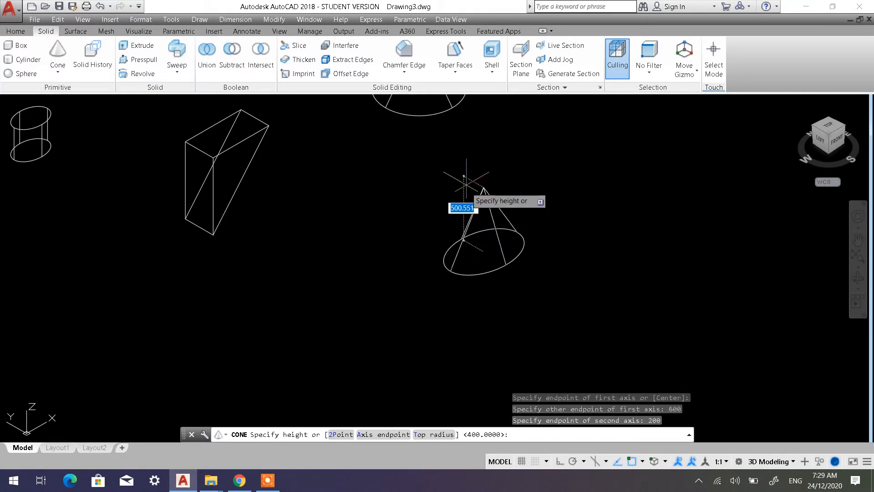
Give the elliptical cone a height of 600 extending downward from its base
{"action": "middle_click_drag", "start_coordinate": [461, 191], "coordinate": [385, 211]}
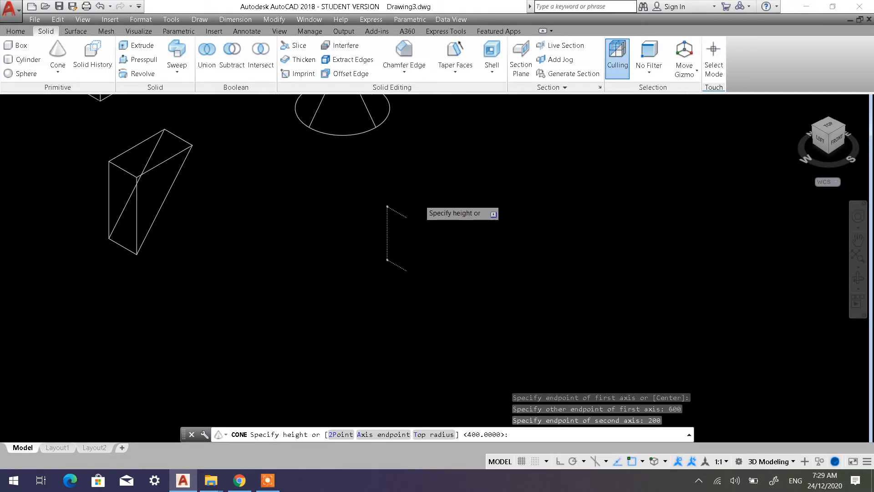
{"action": "scroll", "coordinate": [394, 218], "scroll_direction": "up", "scroll_amount": 2}
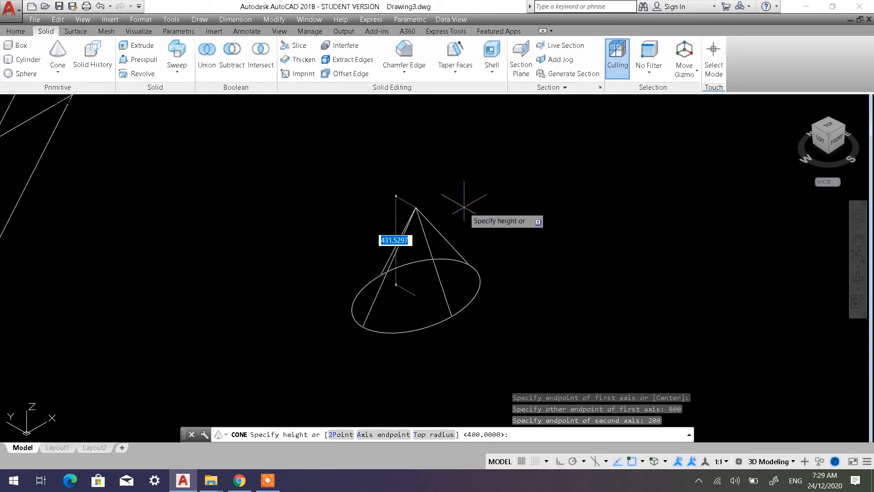
{"action": "mouse_move", "coordinate": [460, 196]}
{"action": "middle_mouse_down"}
{"action": "mouse_move", "coordinate": [480, 168]}
{"action": "mouse_move", "coordinate": [477, 157]}
{"action": "middle_mouse_up"}
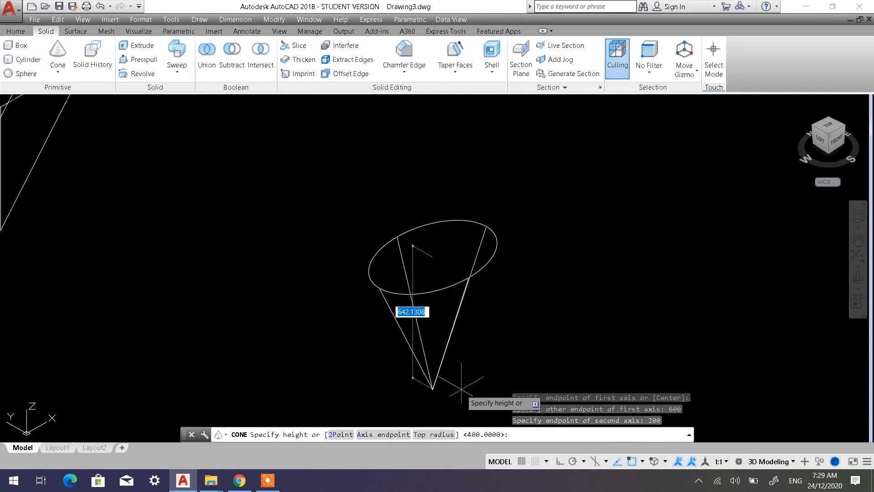
{"action": "type", "text": "600"}
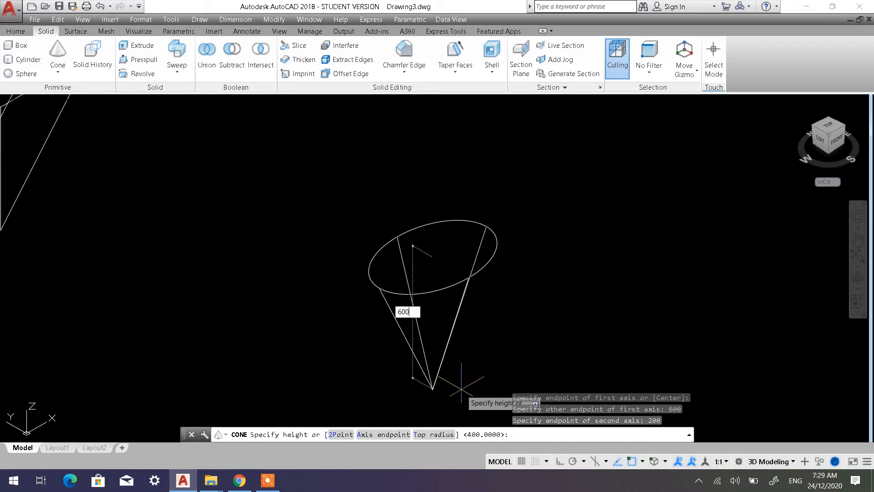
{"action": "key", "text": "Return"}
{"action": "scroll", "coordinate": [491, 301], "scroll_direction": "down", "scroll_amount": 2}
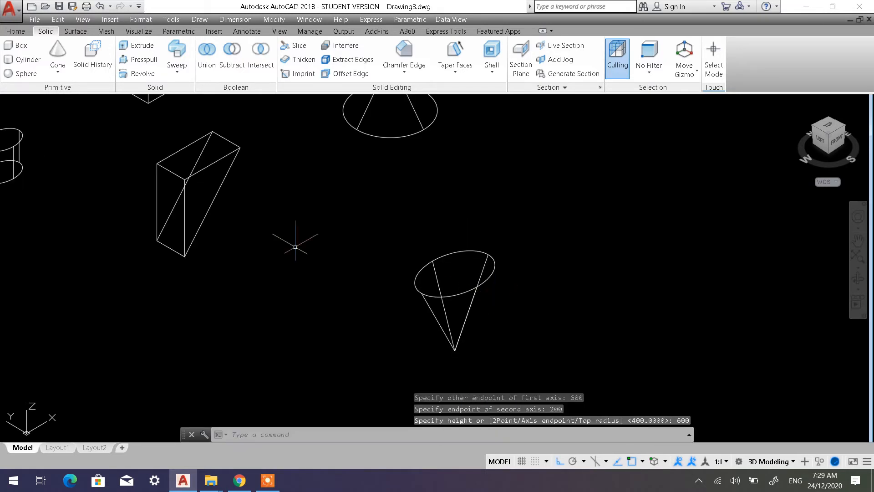
Apply the Shaded with edges visual style and examine the elliptical cone and the other solids from orbited angles
{"action": "left_click", "coordinate": [87, 102]}
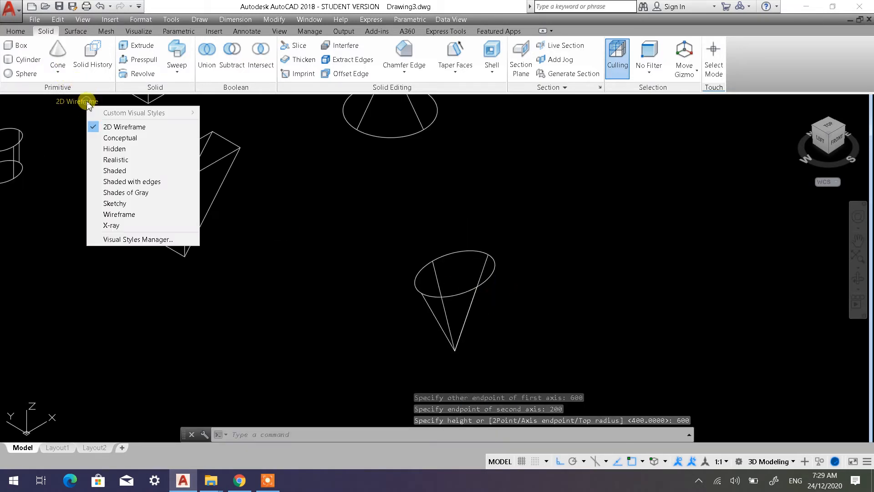
{"action": "left_click", "coordinate": [116, 178]}
{"action": "middle_click_drag", "start_coordinate": [523, 349], "coordinate": [477, 311], "text": "shift"}
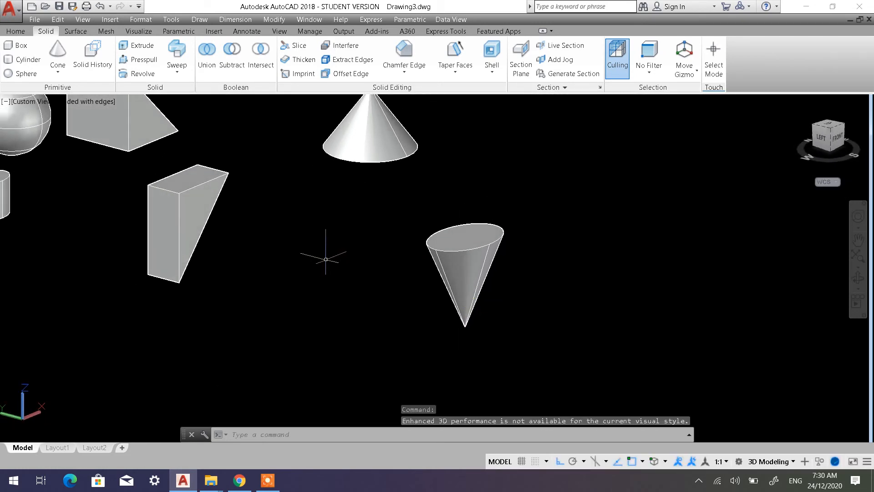
{"action": "scroll", "coordinate": [337, 255], "scroll_direction": "up", "scroll_amount": 2}
{"action": "scroll", "coordinate": [353, 250], "scroll_direction": "down", "scroll_amount": 6}
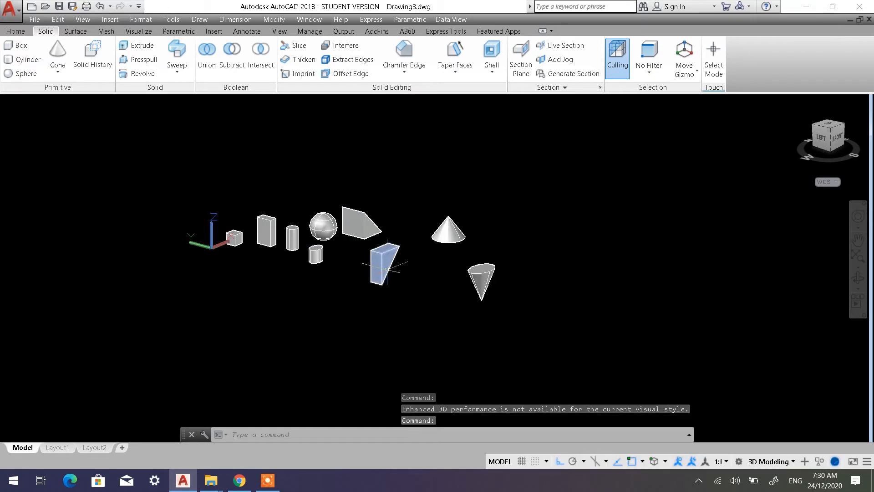
{"action": "scroll", "coordinate": [387, 269], "scroll_direction": "up", "scroll_amount": 4}
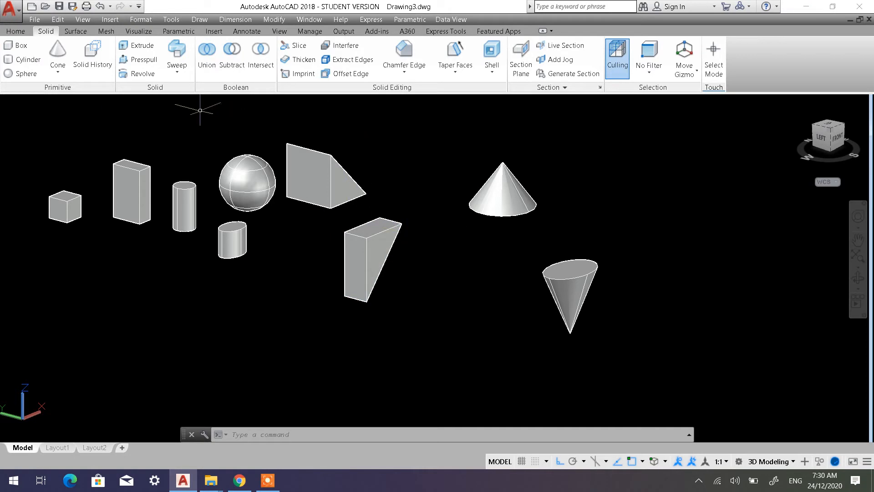
{"action": "left_click", "coordinate": [16, 31]}
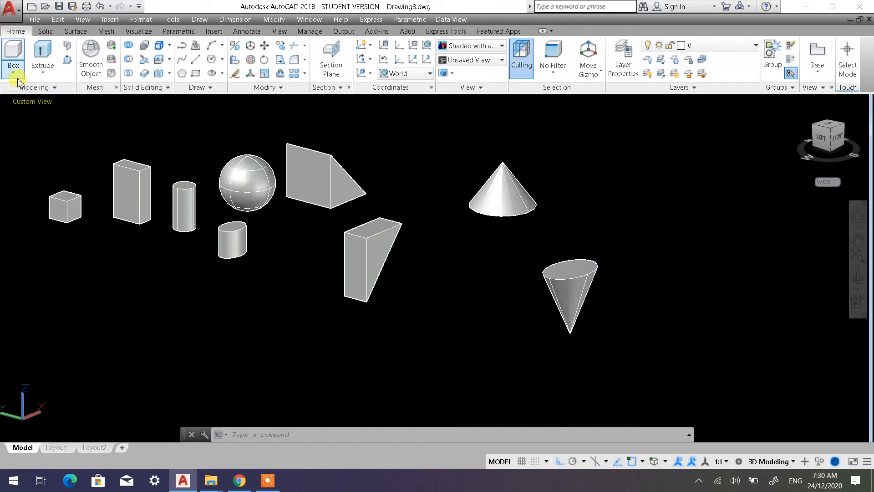
{"action": "left_click", "coordinate": [46, 32]}
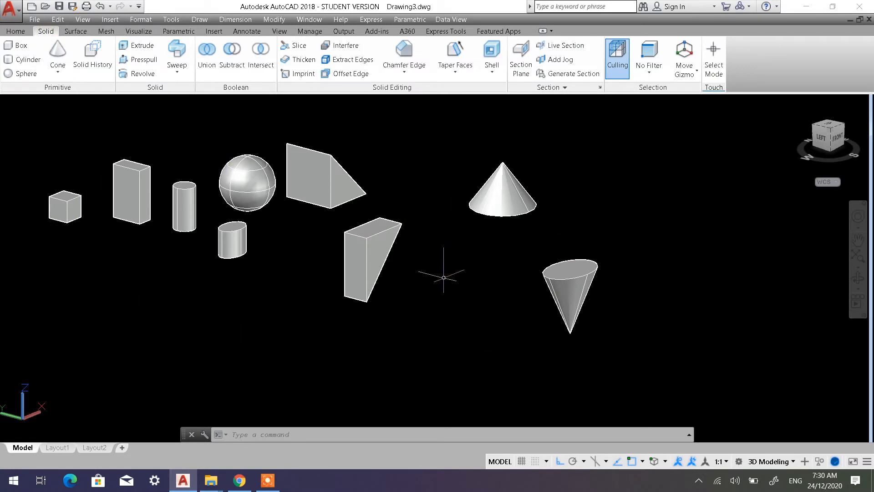
{"action": "middle_click_drag", "start_coordinate": [437, 301], "coordinate": [400, 260], "text": "shift"}
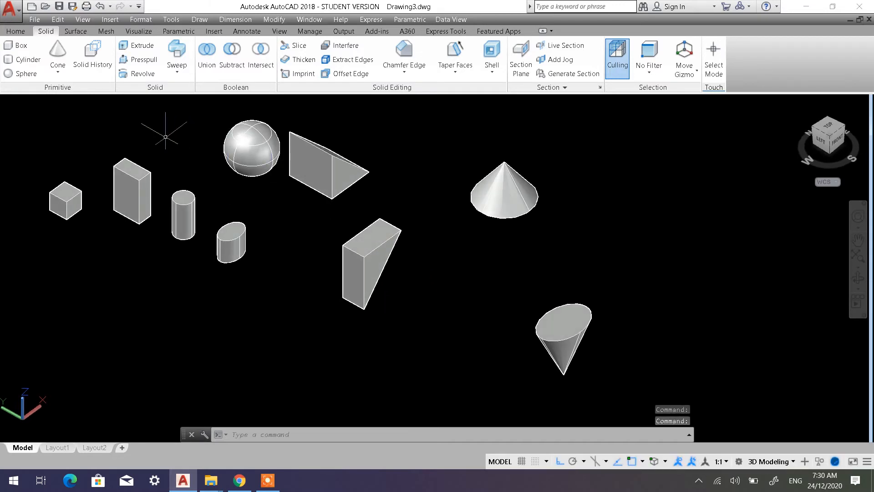
{"action": "left_click", "coordinate": [57, 71]}
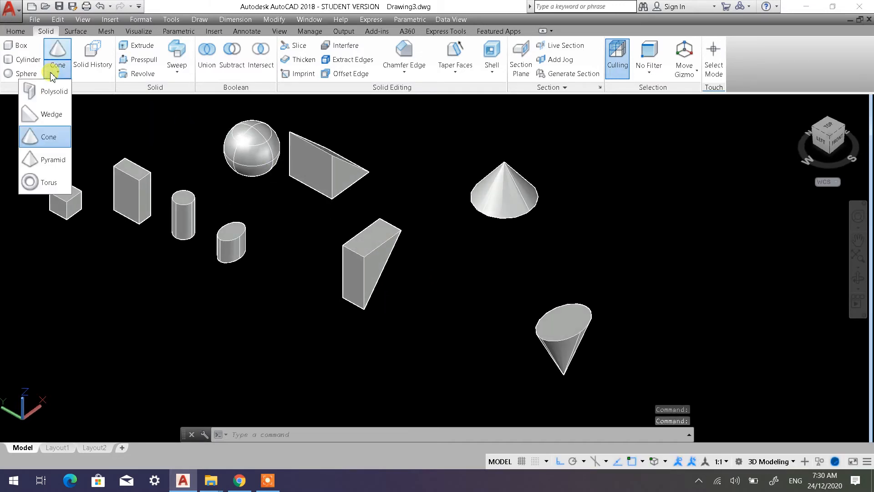
{"action": "left_click", "coordinate": [51, 160]}
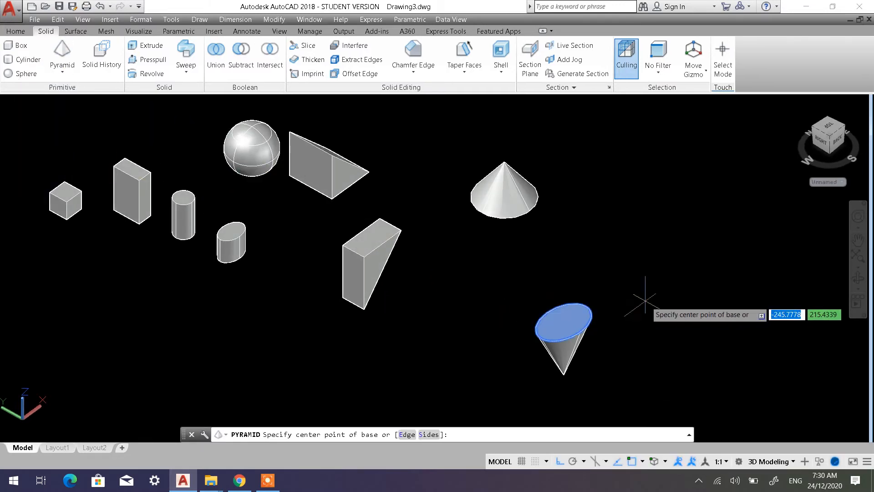
{"action": "scroll", "coordinate": [670, 296], "scroll_direction": "up", "scroll_amount": 2}
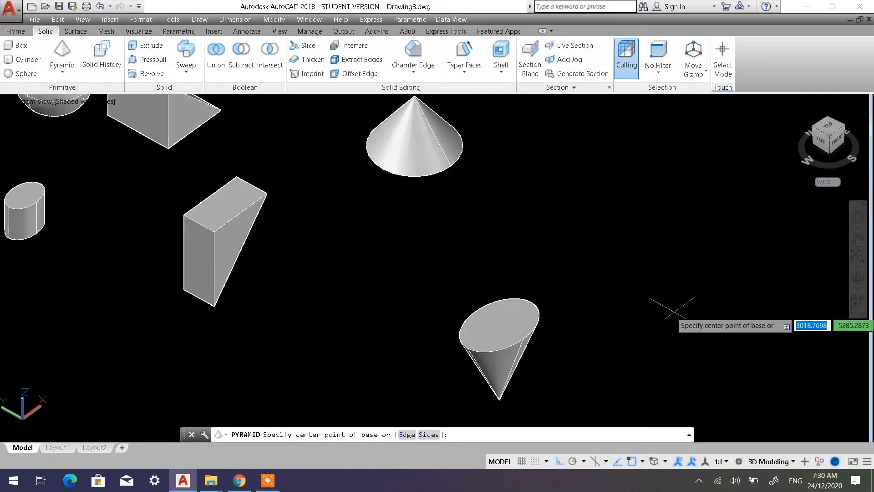
{"action": "scroll", "coordinate": [661, 302], "scroll_direction": "down", "scroll_amount": 3}
{"action": "middle_click_drag", "start_coordinate": [661, 303], "coordinate": [536, 258]}
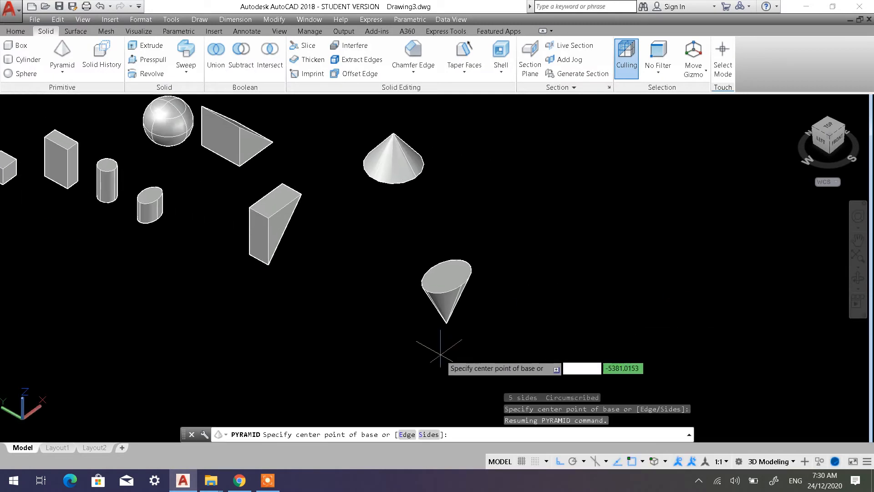
{"action": "left_click", "coordinate": [609, 250]}
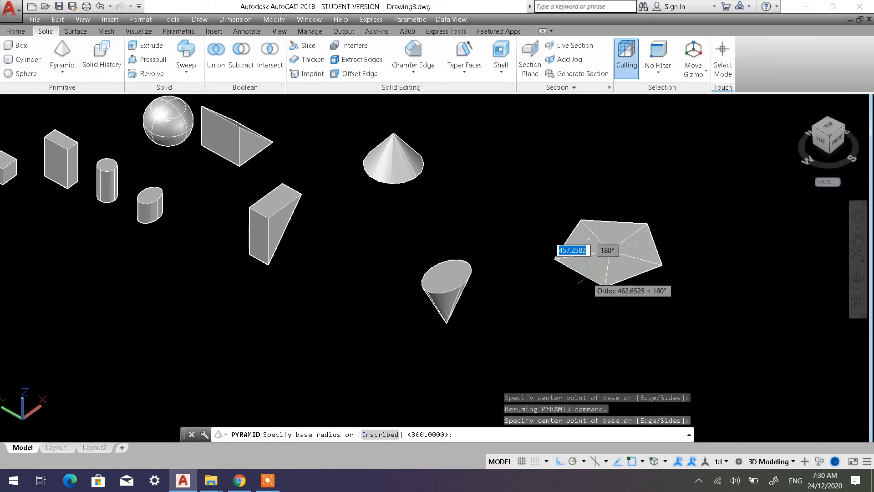
{"action": "key", "text": "Escape"}
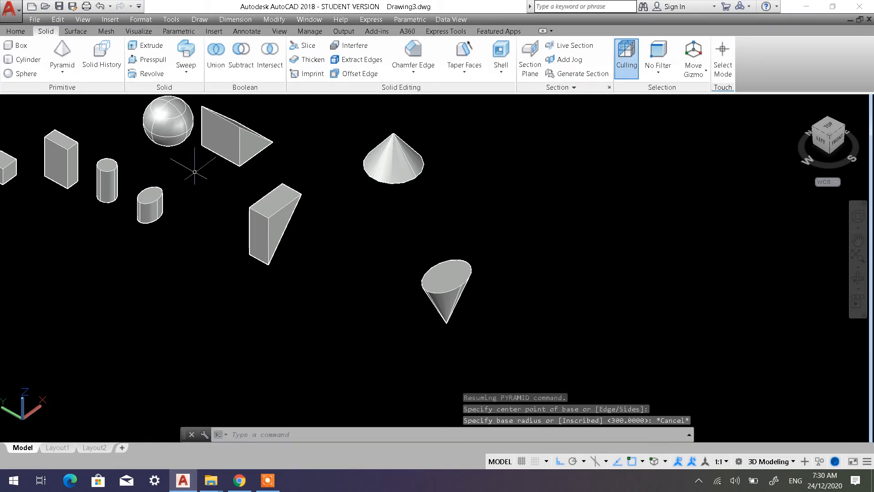
{"action": "left_click", "coordinate": [62, 71]}
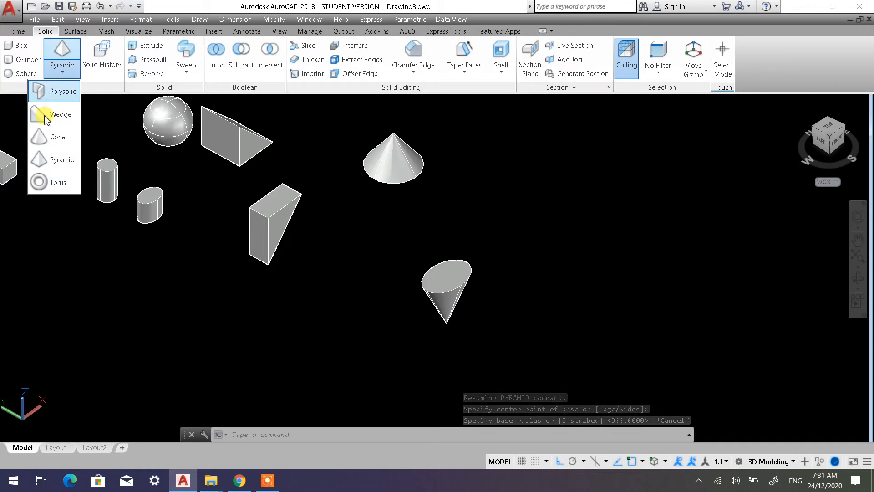
{"action": "left_click", "coordinate": [57, 159]}
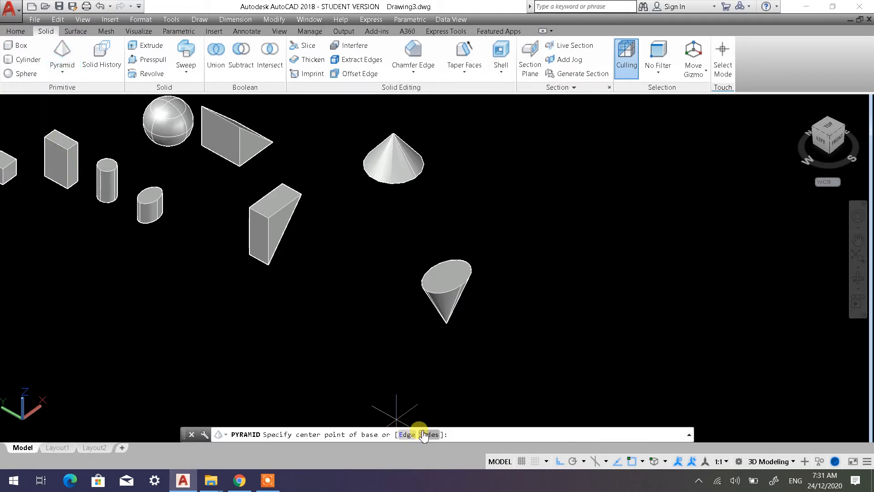
{"action": "left_click", "coordinate": [429, 435]}
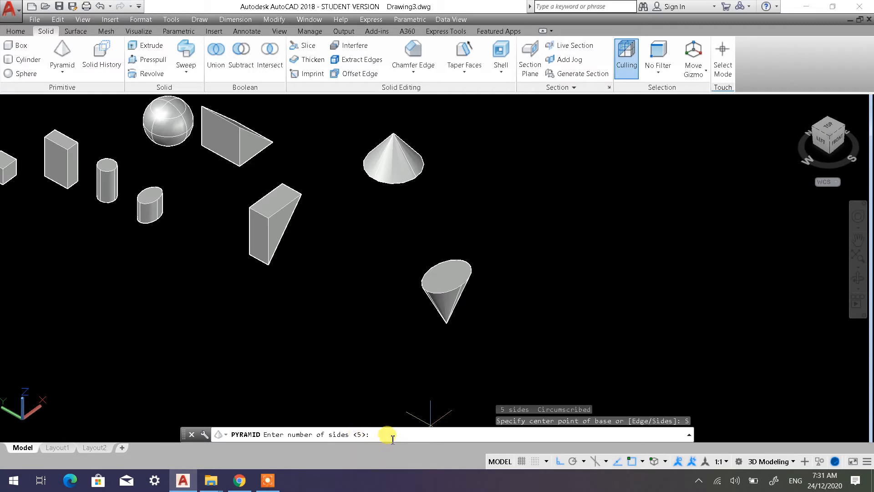
{"action": "type", "text": "4"}
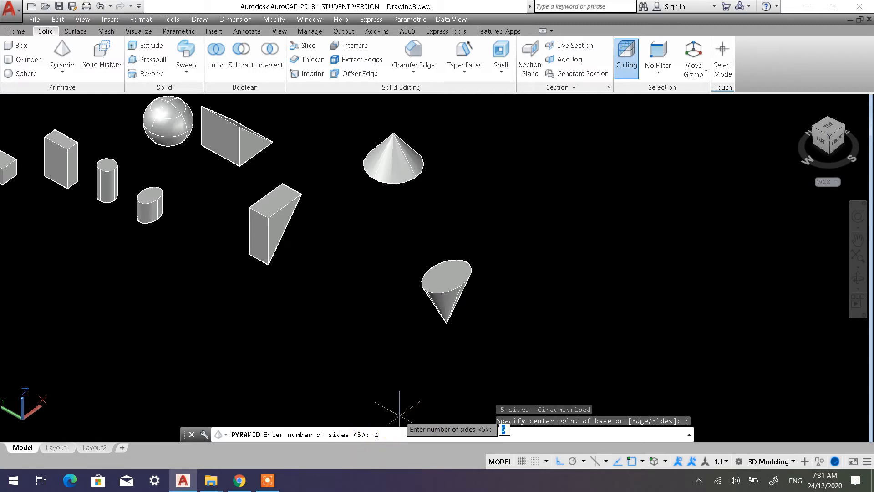
{"action": "key", "text": "Return"}
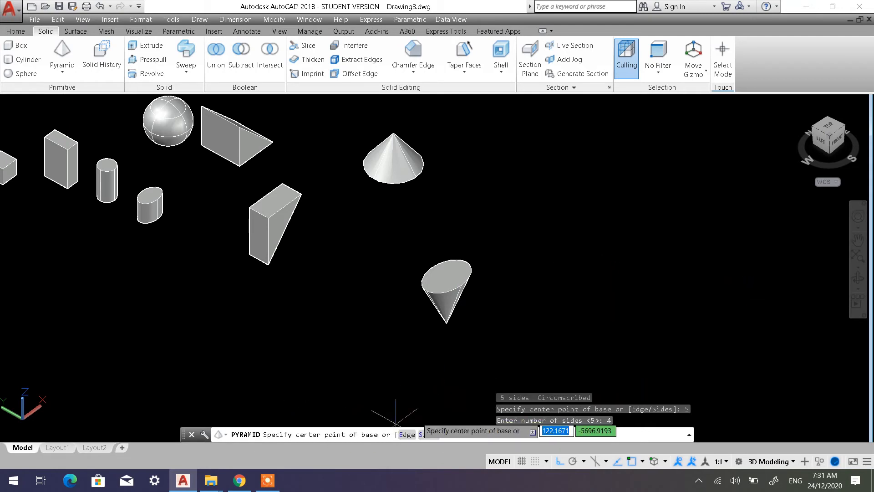
{"action": "middle_click_drag", "start_coordinate": [601, 256], "coordinate": [449, 259]}
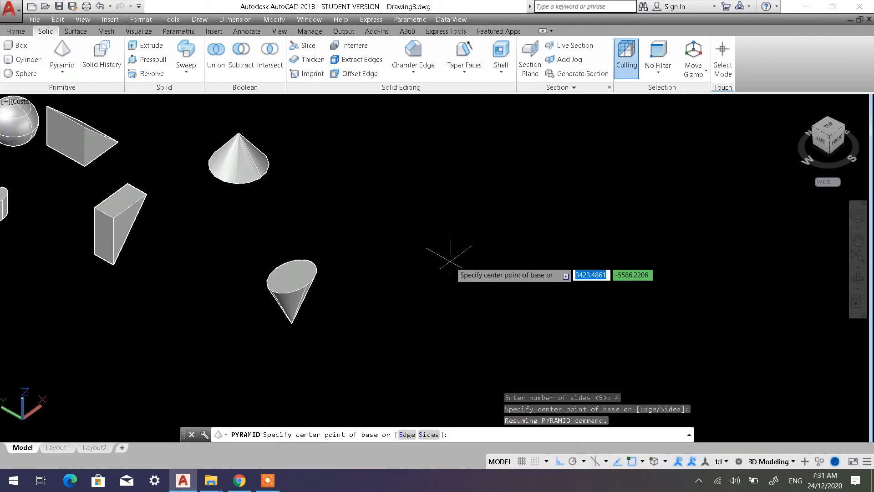
{"action": "left_click", "coordinate": [494, 266]}
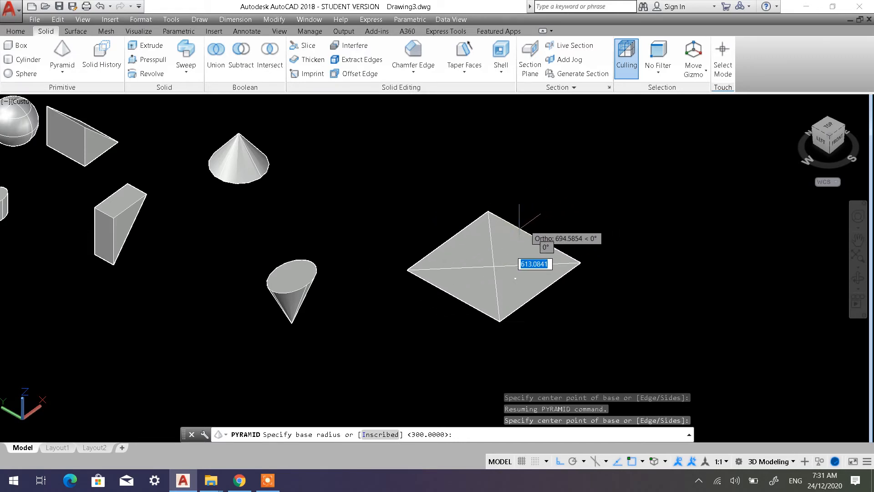
{"action": "key", "text": "Escape"}
{"action": "key", "text": "Escape"}
Restore the 2D Wireframe visual style and start a four-sided pyramid, centring its base in the empty space beyond the elliptical cone
{"action": "left_click", "coordinate": [109, 102]}
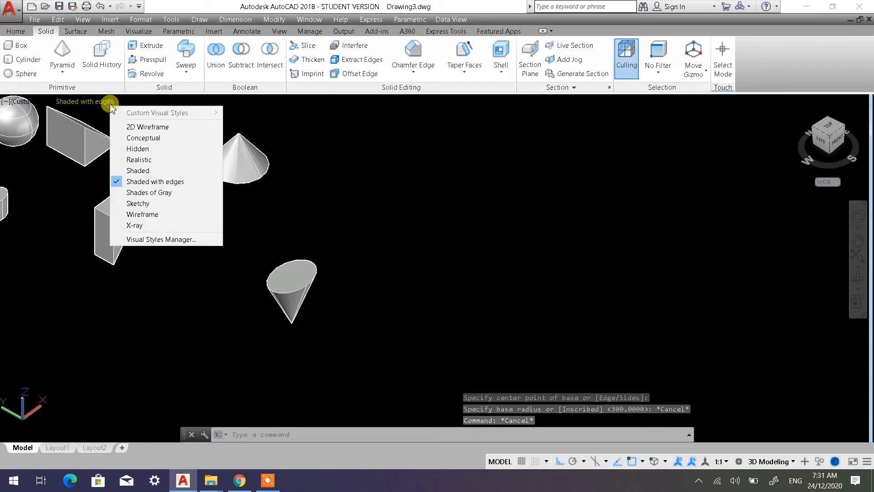
{"action": "left_click", "coordinate": [131, 127]}
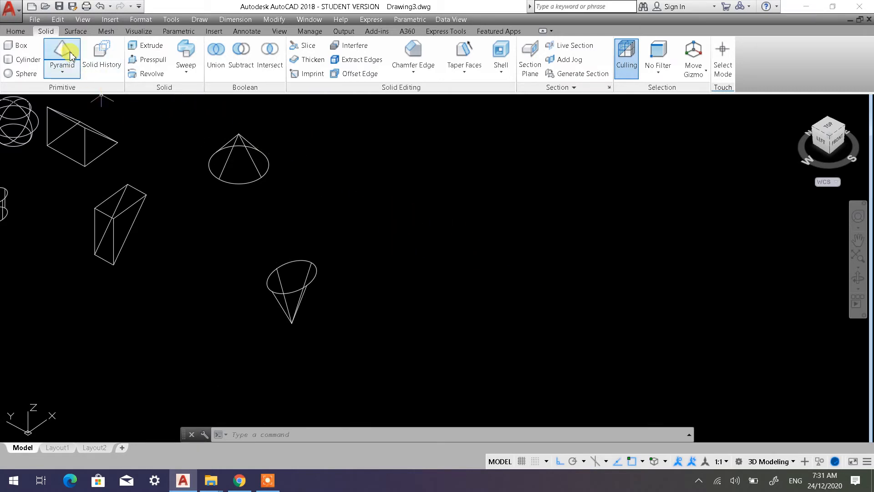
{"action": "left_click", "coordinate": [62, 57]}
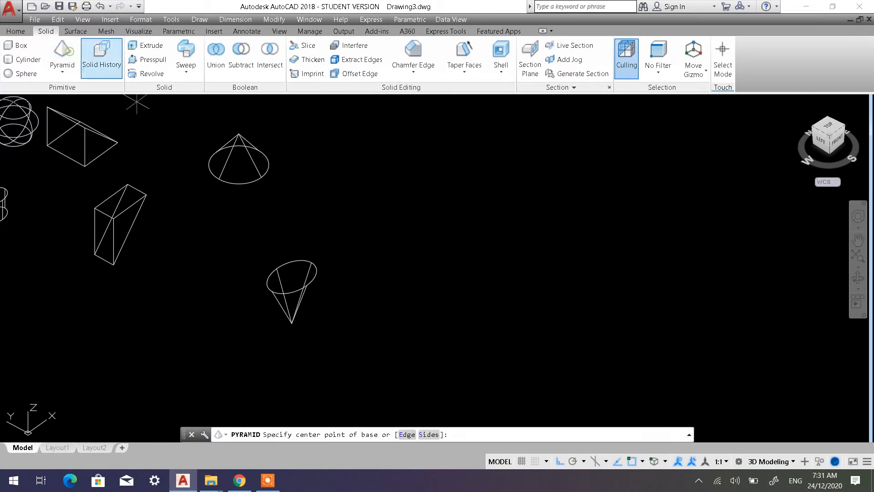
{"action": "left_click", "coordinate": [429, 434]}
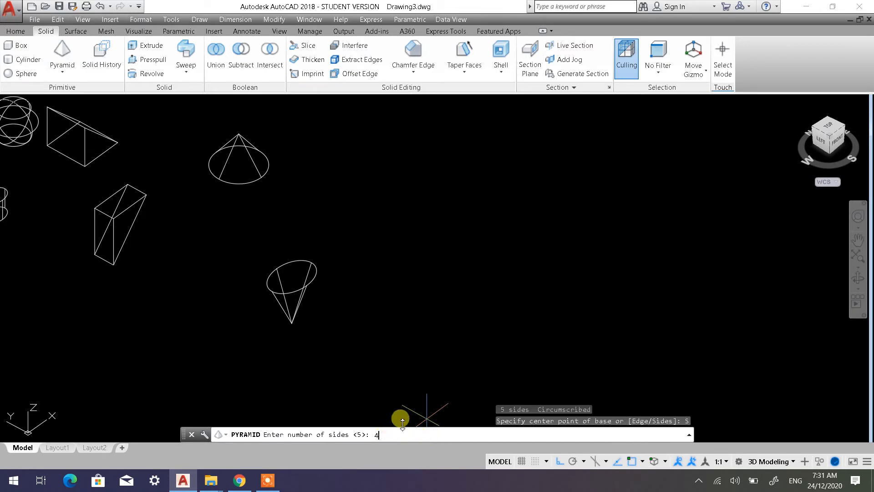
{"action": "type", "text": "4"}
{"action": "key", "text": "Return"}
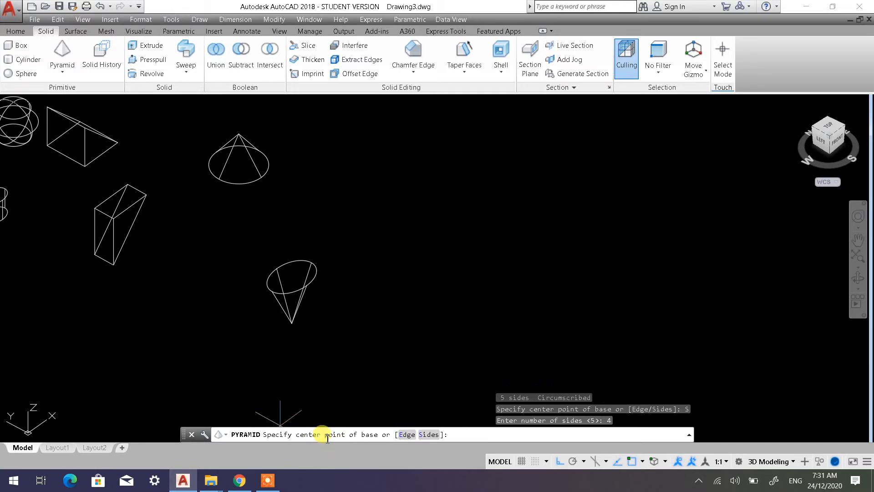
{"action": "left_click", "coordinate": [493, 266]}
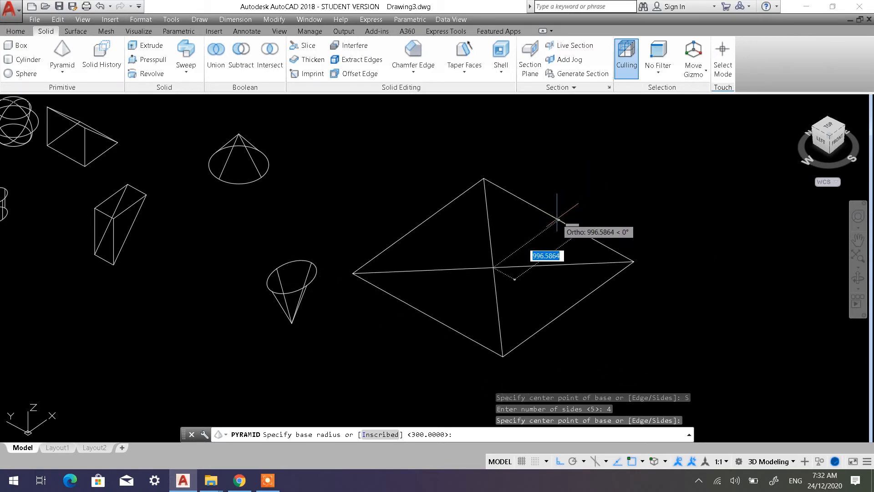
Give the four-sided pyramid a circumscribed base radius of 400 and a height of 800
{"action": "type", "text": "400"}
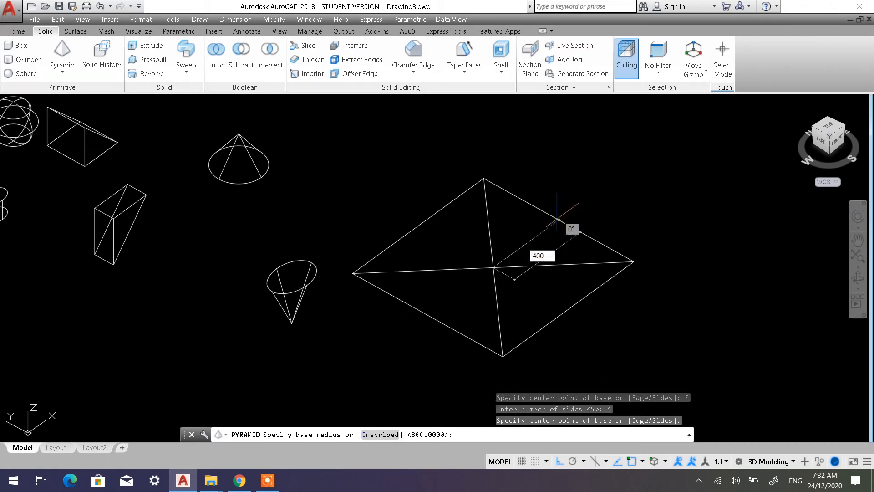
{"action": "key", "text": "Return"}
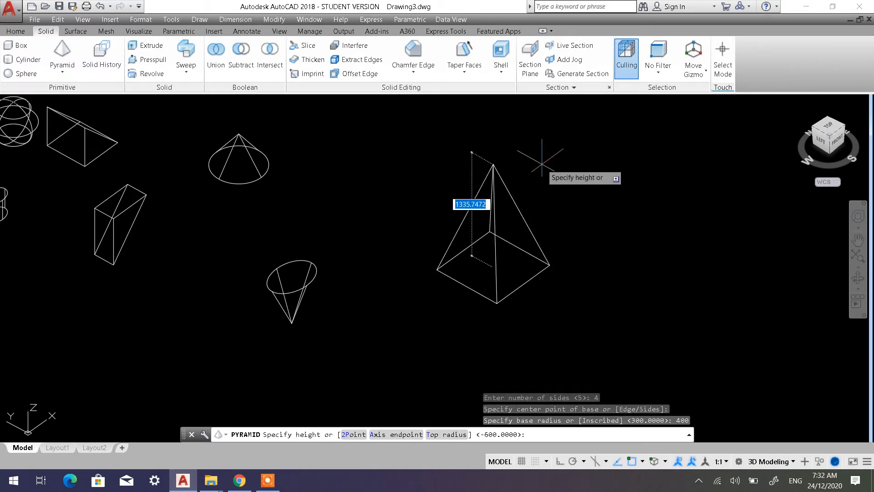
{"action": "type", "text": "80"}
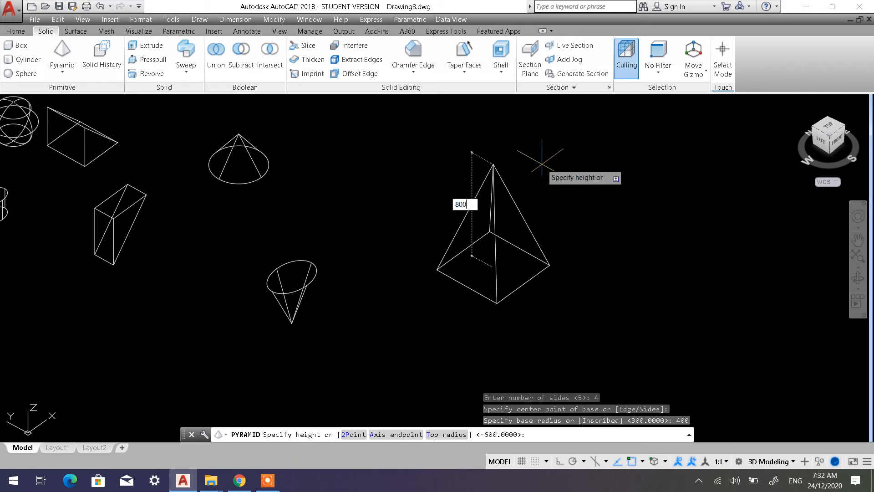
{"action": "type", "text": "0"}
{"action": "key", "text": "Return"}
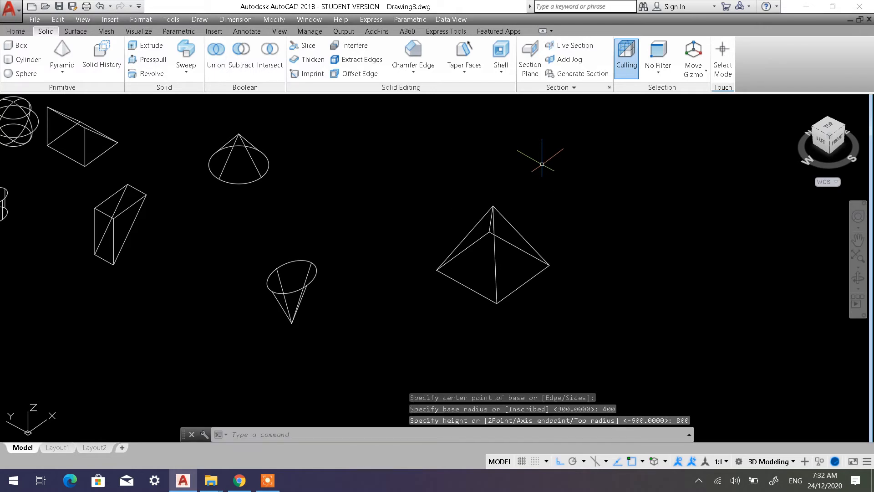
{"action": "middle_click_drag", "start_coordinate": [551, 301], "coordinate": [442, 267]}
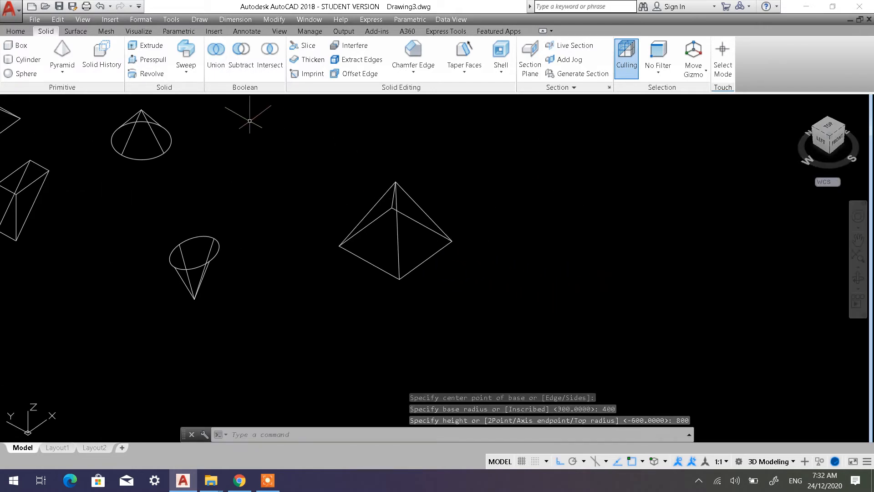
{"action": "left_click", "coordinate": [64, 52]}
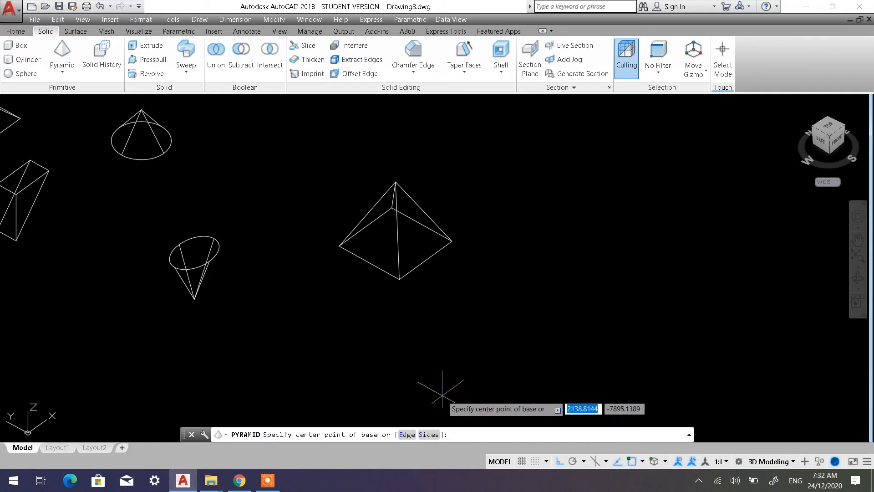
{"action": "left_click", "coordinate": [427, 435]}
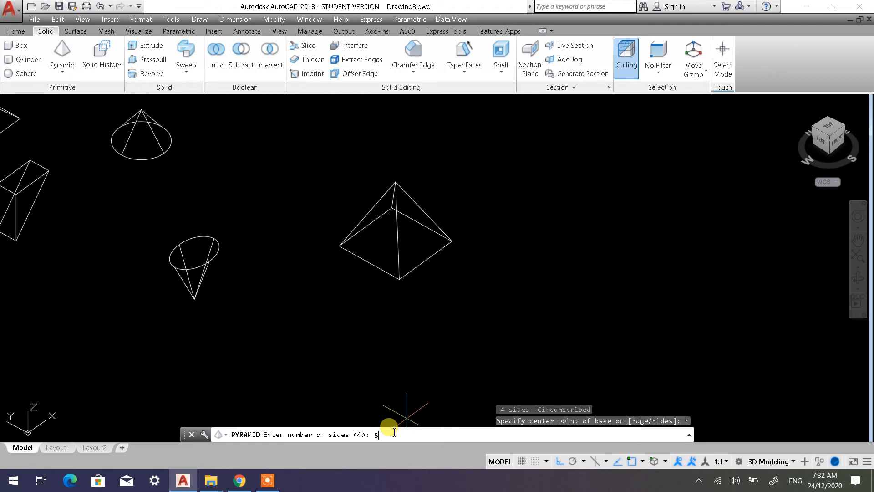
{"action": "key", "text": "Return"}
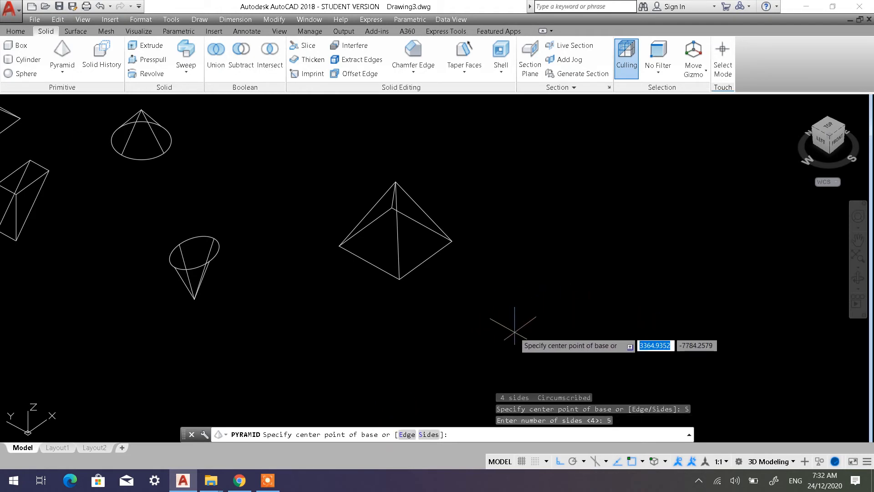
{"action": "key", "text": "Escape"}
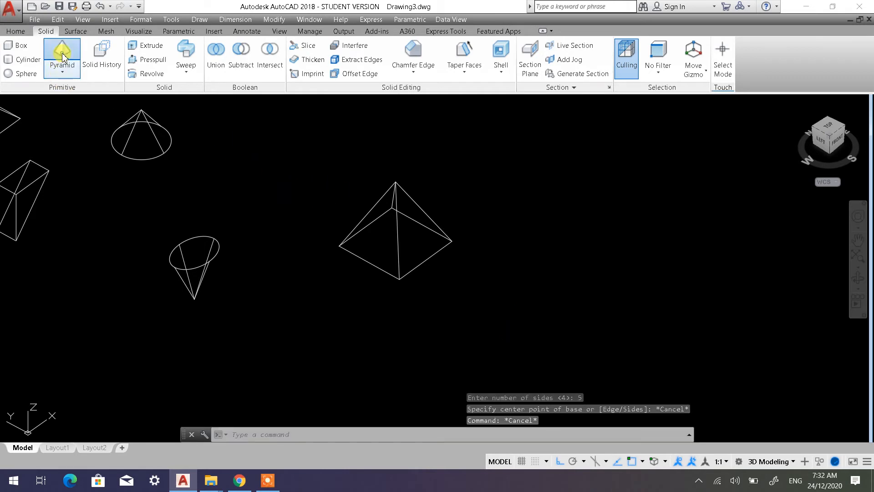
Create a second four-sided pyramid in front of the first, with an inscribed base radius of 500 and a height of 400
{"action": "left_click", "coordinate": [61, 52]}
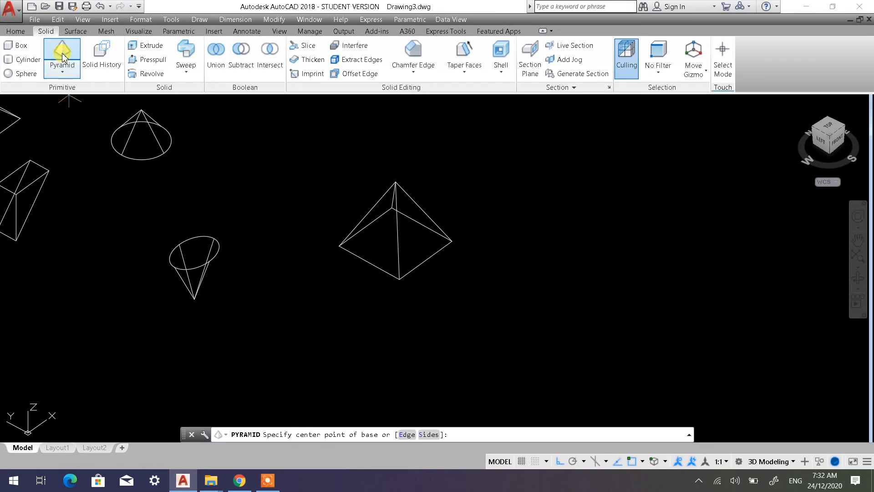
{"action": "left_click", "coordinate": [434, 437]}
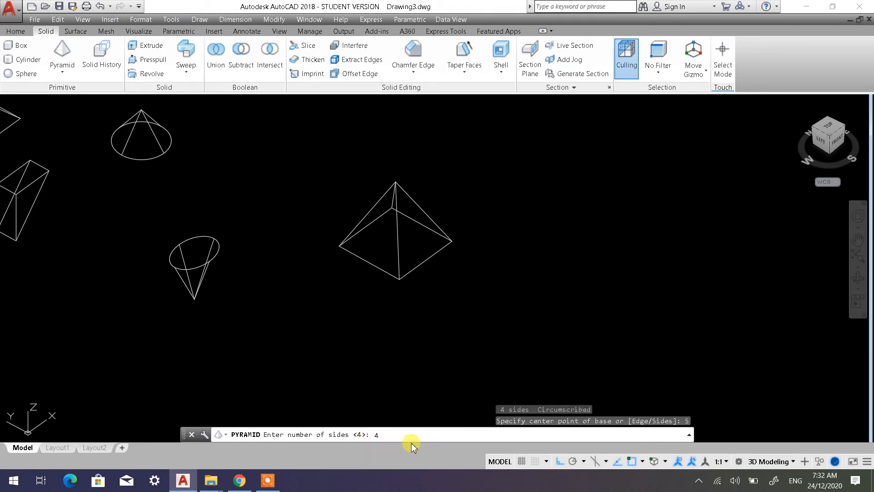
{"action": "type", "text": "4"}
{"action": "key", "text": "Return"}
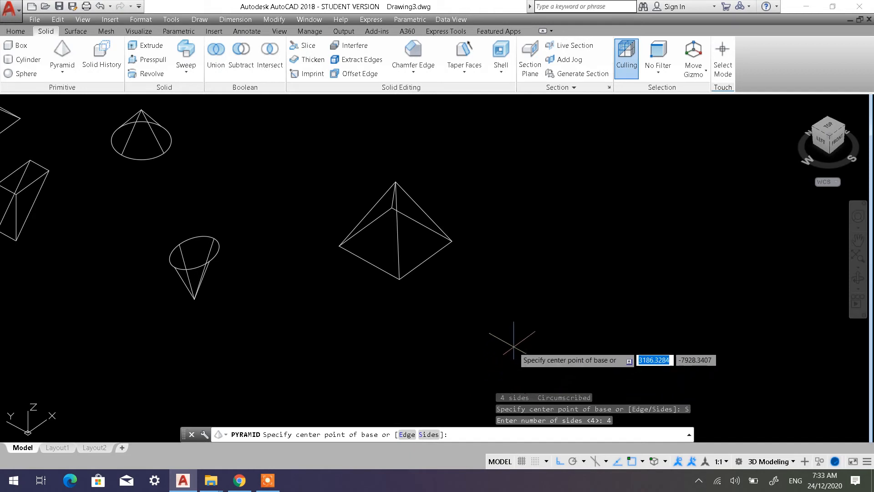
{"action": "left_click", "coordinate": [515, 344]}
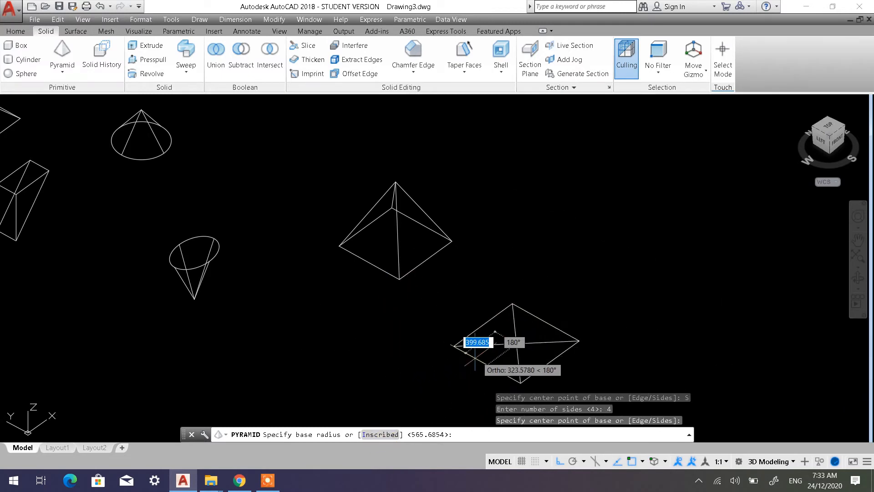
{"action": "left_click", "coordinate": [381, 434]}
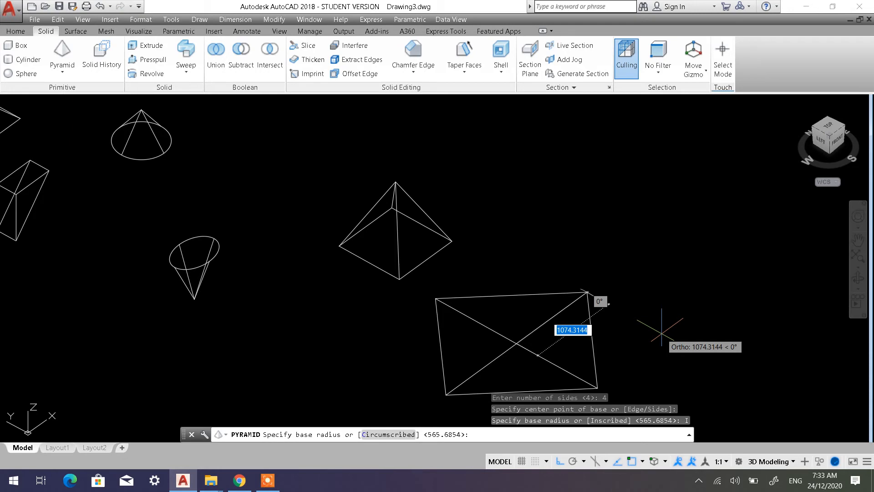
{"action": "type", "text": "500"}
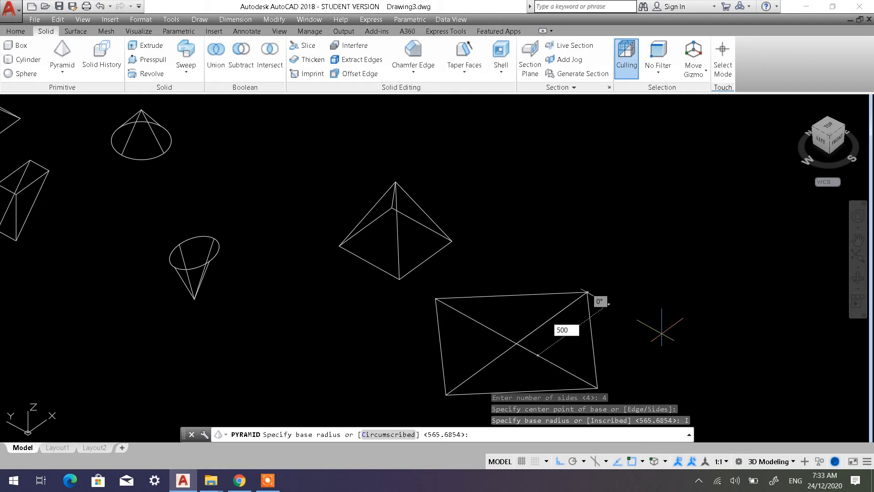
{"action": "key", "text": "Return"}
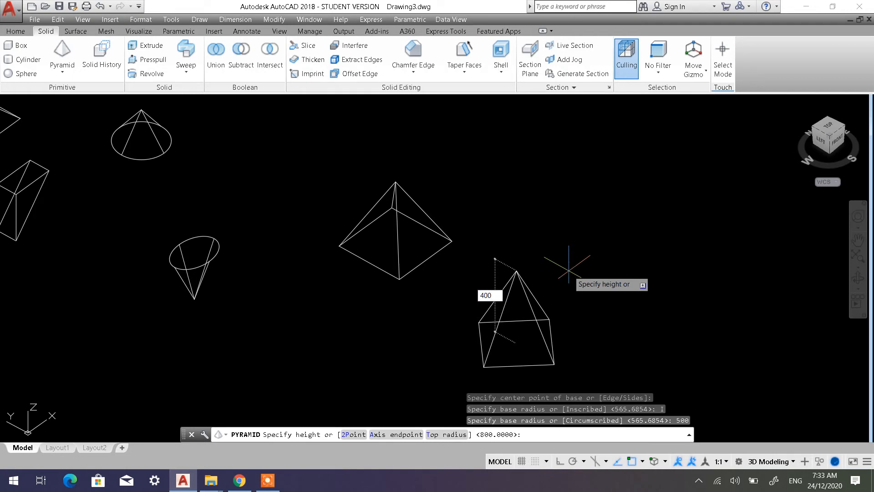
{"action": "key", "text": "Return"}
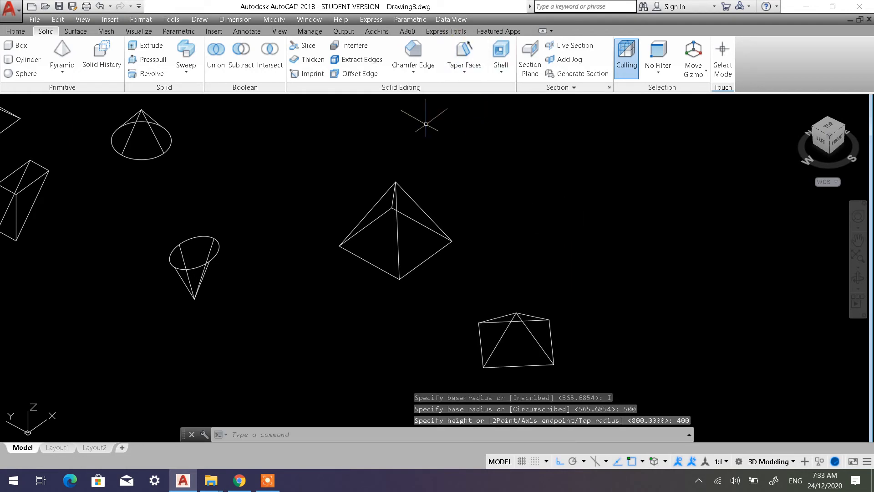
Start a five-sided pyramid, centring its base in the empty space beyond the two four-sided pyramids
{"action": "middle_click_drag", "start_coordinate": [562, 293], "coordinate": [436, 267]}
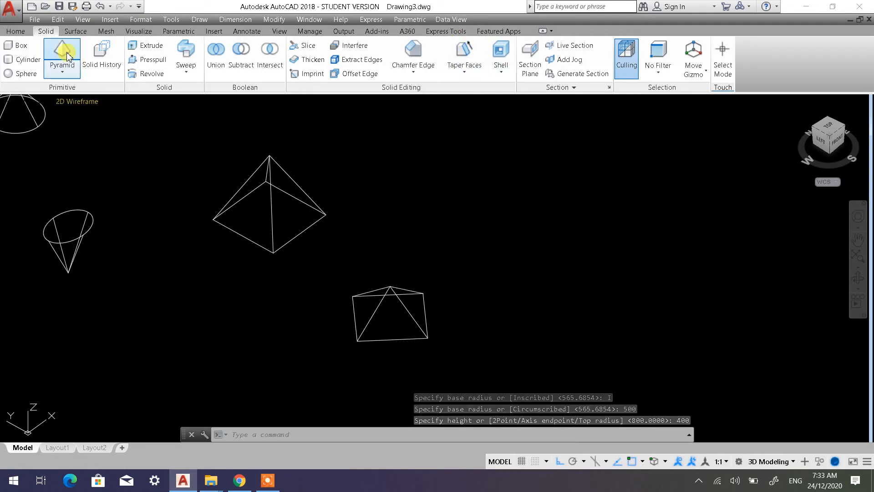
{"action": "left_click", "coordinate": [64, 56]}
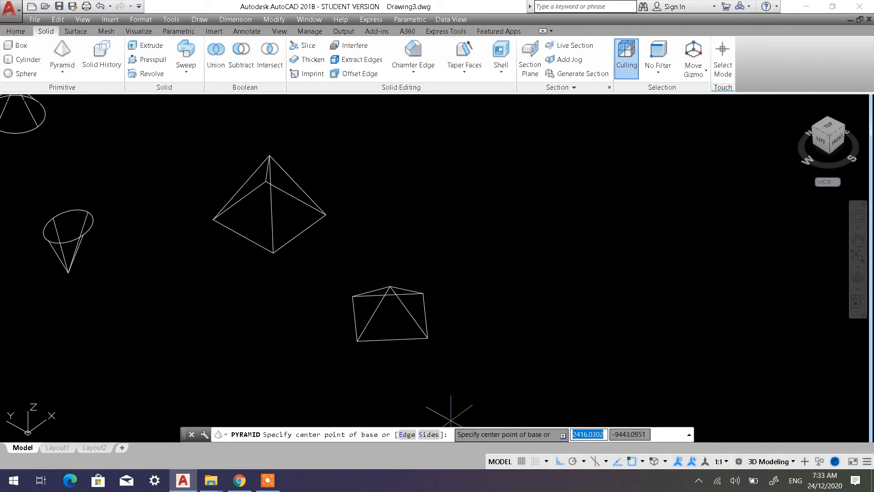
{"action": "left_click", "coordinate": [426, 434]}
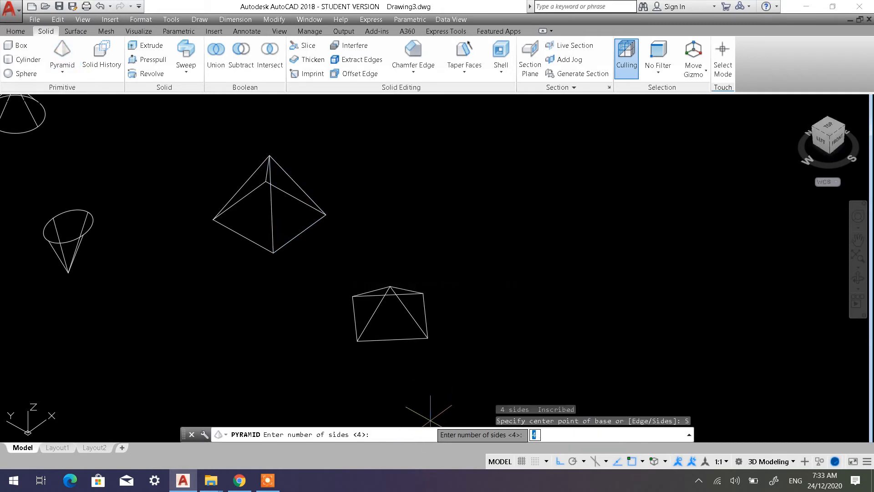
{"action": "type", "text": "5"}
{"action": "key", "text": "Return"}
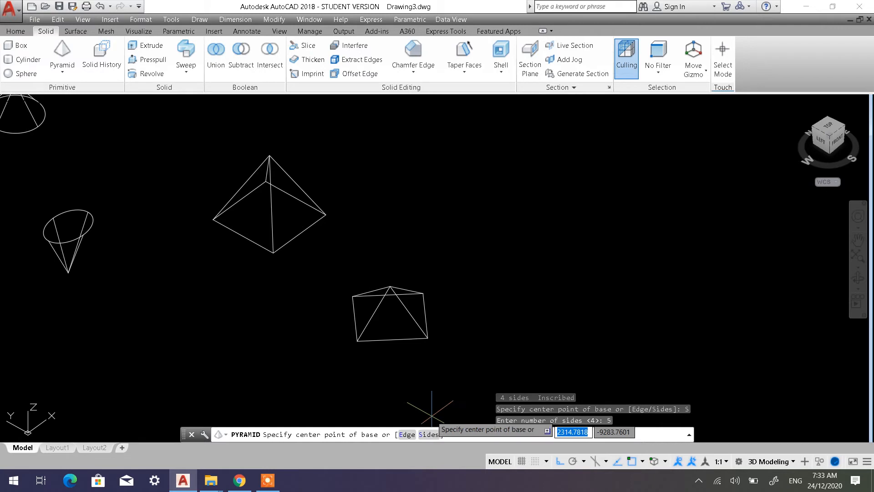
{"action": "left_click", "coordinate": [519, 226]}
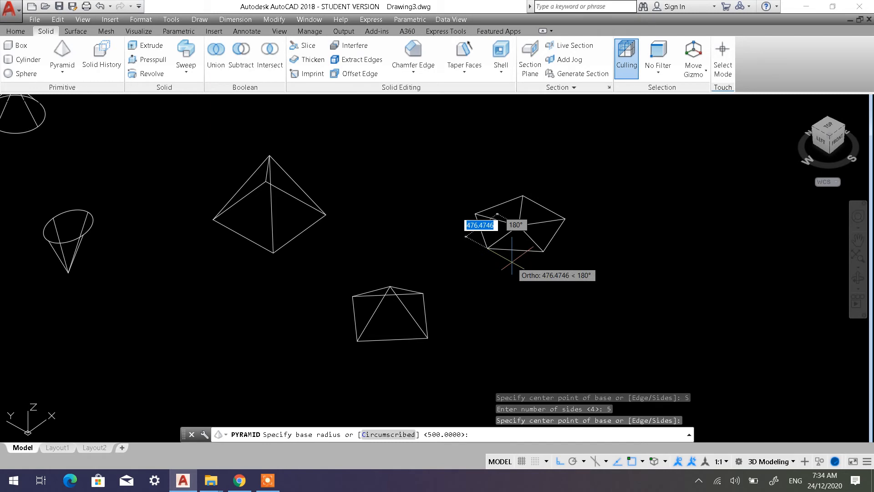
Give the five-sided pyramid an inscribed base radius of 600 and a height of 750 with its apex pointing downward
{"action": "left_click", "coordinate": [396, 435]}
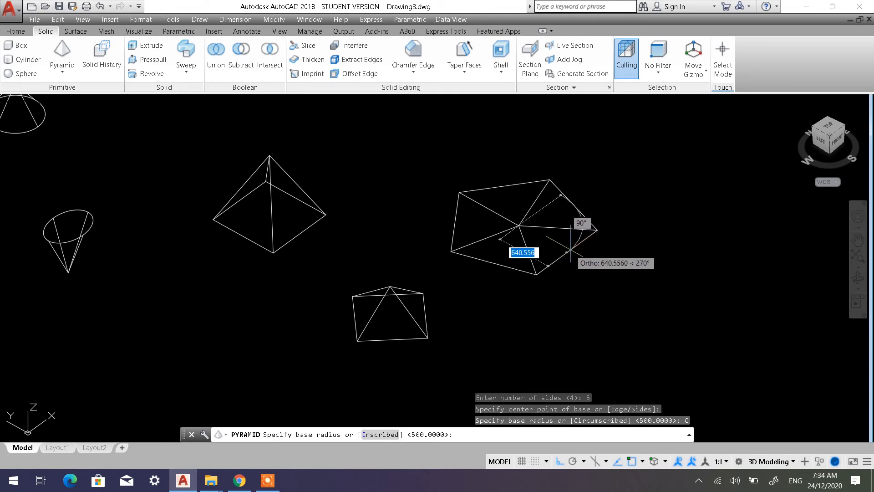
{"action": "left_click", "coordinate": [370, 435]}
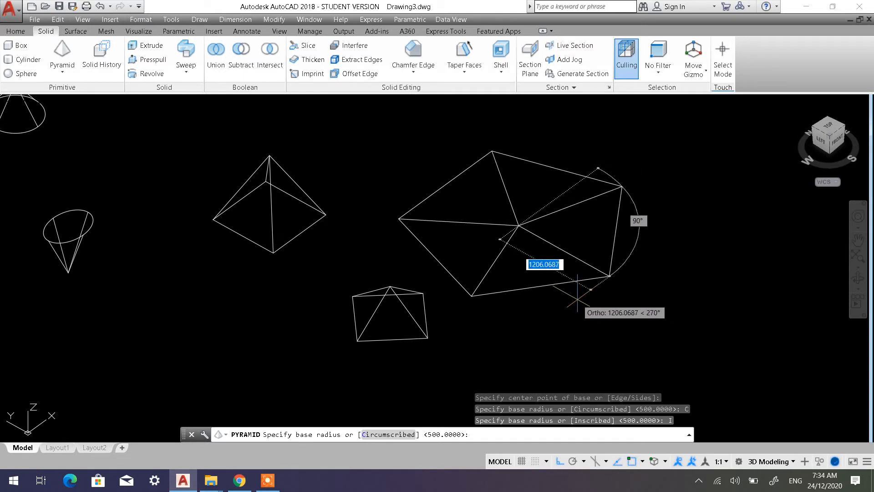
{"action": "type", "text": "60"}
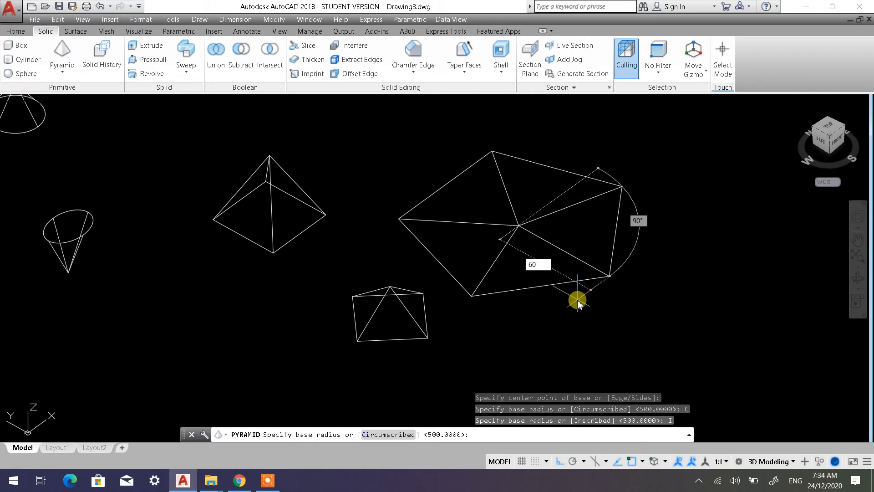
{"action": "type", "text": "0"}
{"action": "key", "text": "Return"}
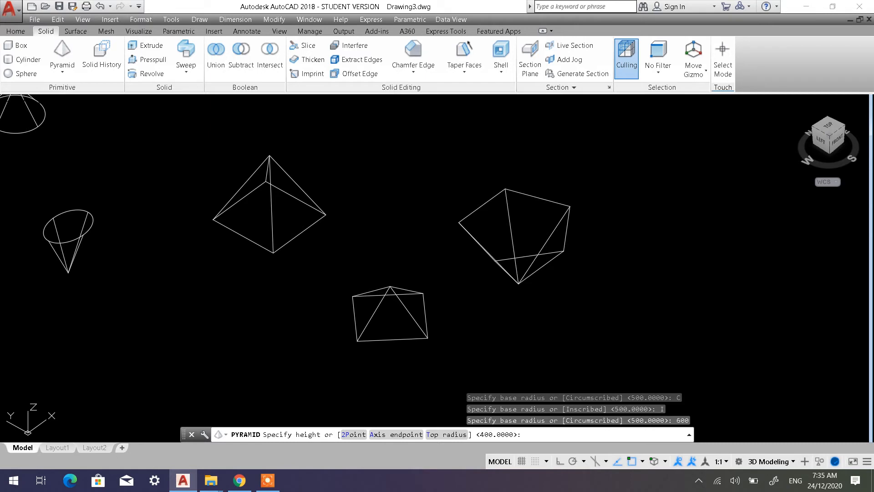
{"action": "key", "text": "Return"}
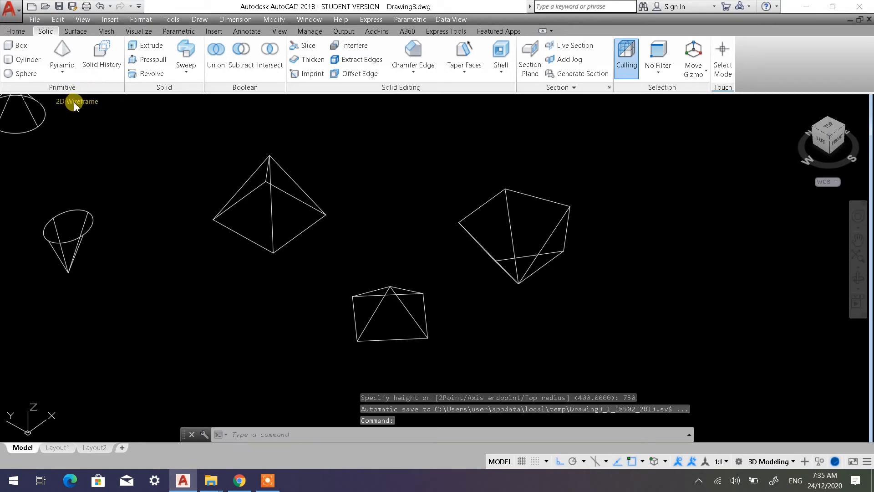
Apply the Shaded with edges visual style and examine the three pyramids from an orbited angle
{"action": "left_click", "coordinate": [75, 104]}
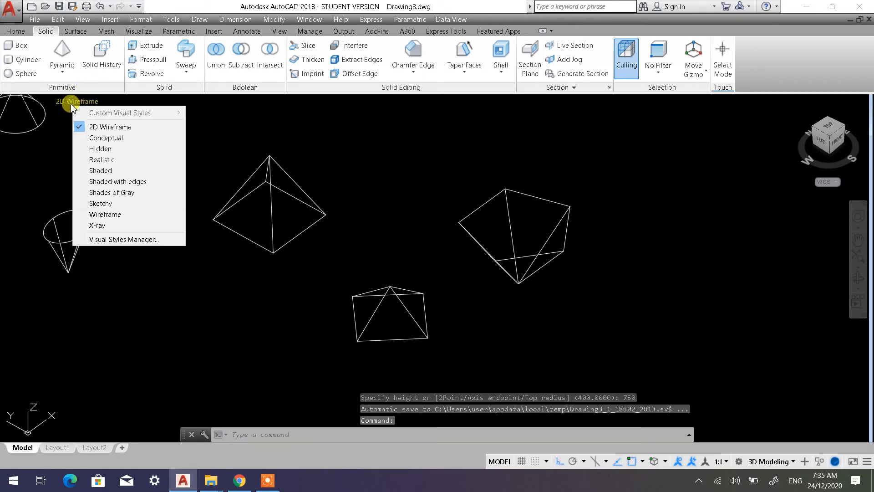
{"action": "left_click", "coordinate": [131, 182]}
{"action": "mouse_move", "coordinate": [584, 307]}
{"action": "middle_mouse_down", "text": "shift"}
{"action": "mouse_move", "coordinate": [527, 259]}
{"action": "mouse_move", "coordinate": [487, 208]}
{"action": "mouse_move", "coordinate": [413, 212]}
{"action": "mouse_move", "coordinate": [398, 166]}
{"action": "mouse_move", "coordinate": [450, 177]}
{"action": "mouse_move", "coordinate": [509, 266]}
{"action": "mouse_move", "coordinate": [510, 291]}
{"action": "middle_mouse_up", "text": "shift"}
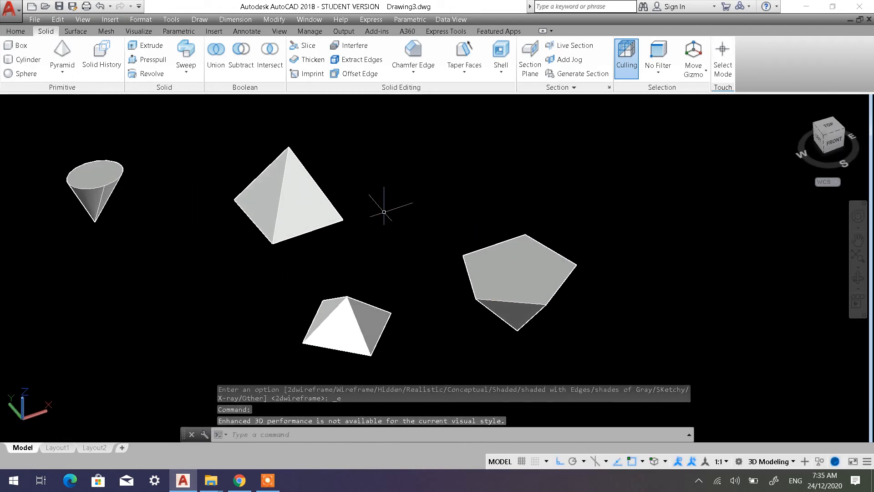
Restore the 2D Wireframe visual style and the SW Isometric view of all the solids
{"action": "left_click", "coordinate": [77, 105]}
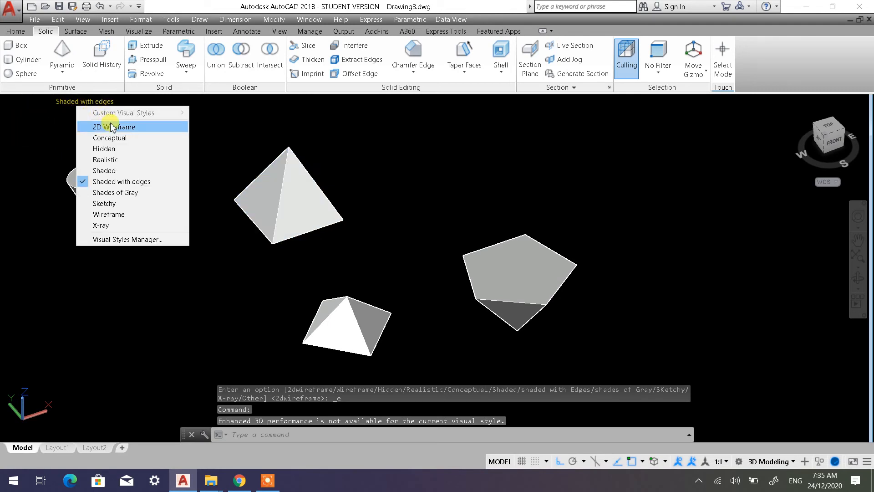
{"action": "left_click", "coordinate": [113, 127]}
{"action": "left_click", "coordinate": [23, 105]}
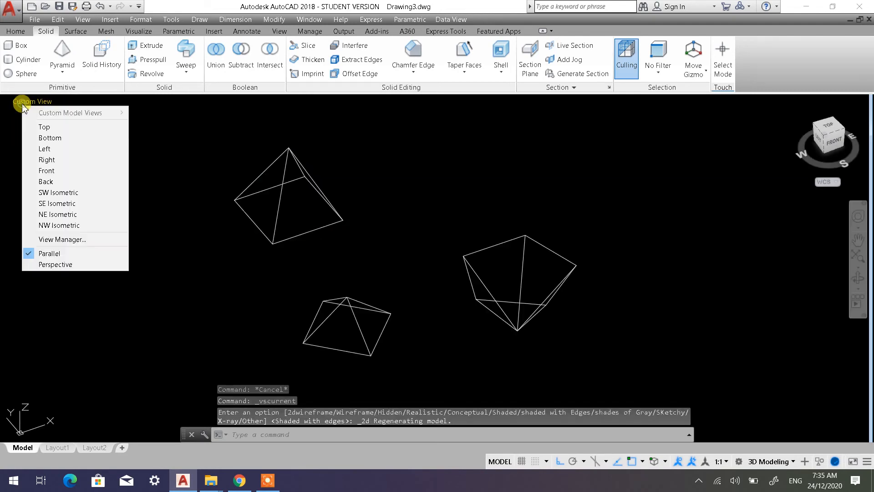
{"action": "left_click", "coordinate": [46, 193]}
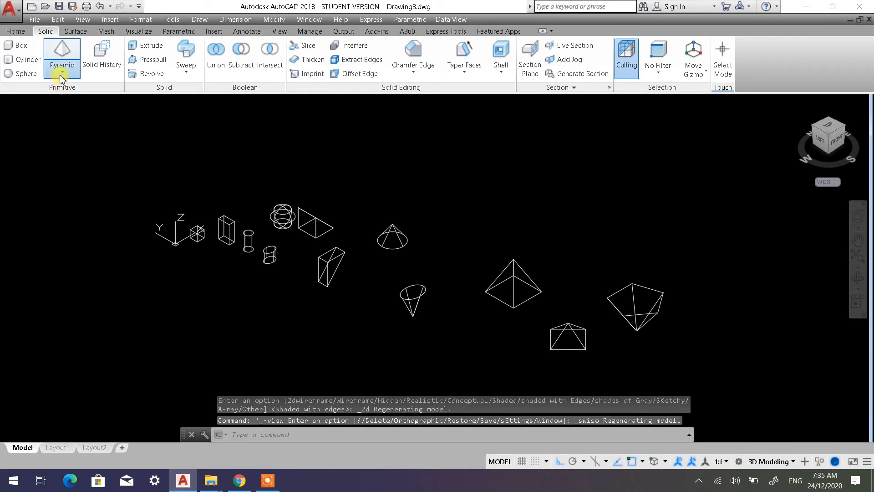
{"action": "left_click", "coordinate": [62, 69]}
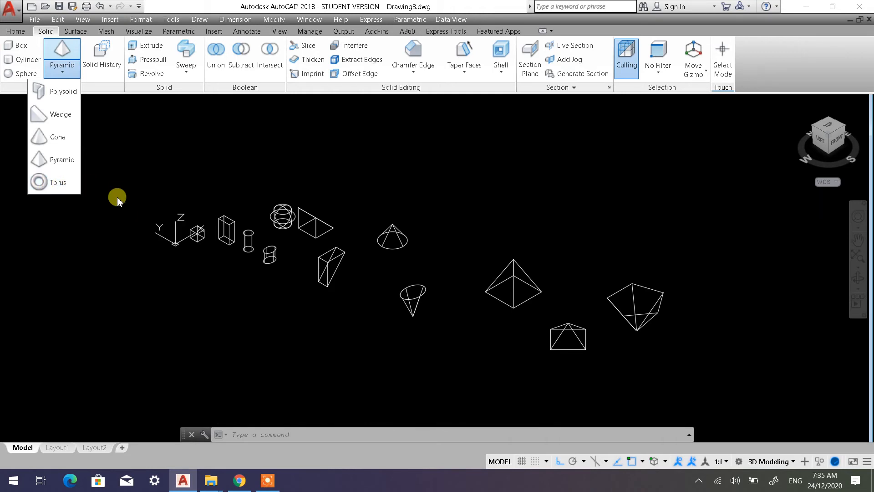
{"action": "left_click", "coordinate": [54, 183]}
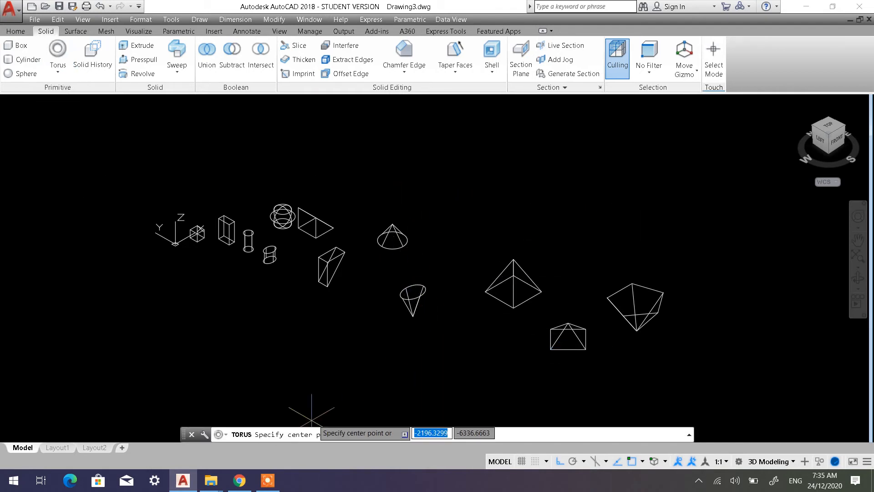
{"action": "scroll", "coordinate": [459, 214], "scroll_direction": "up", "scroll_amount": 2}
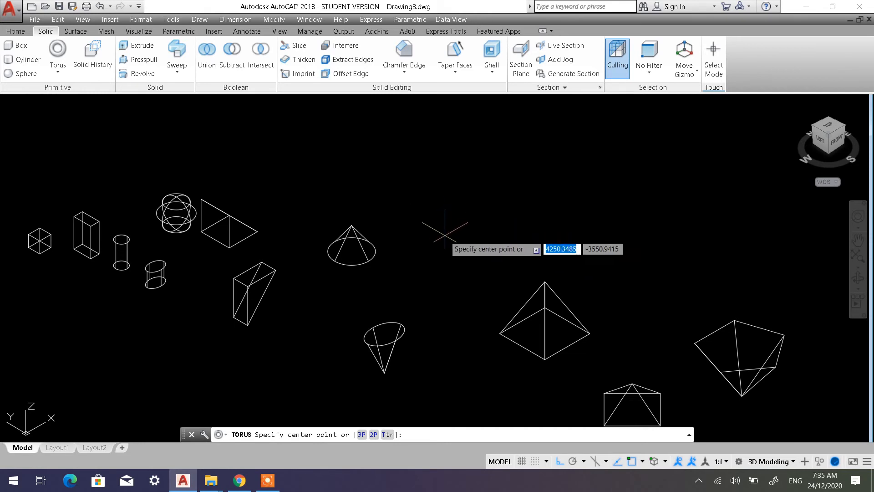
{"action": "left_click", "coordinate": [465, 230]}
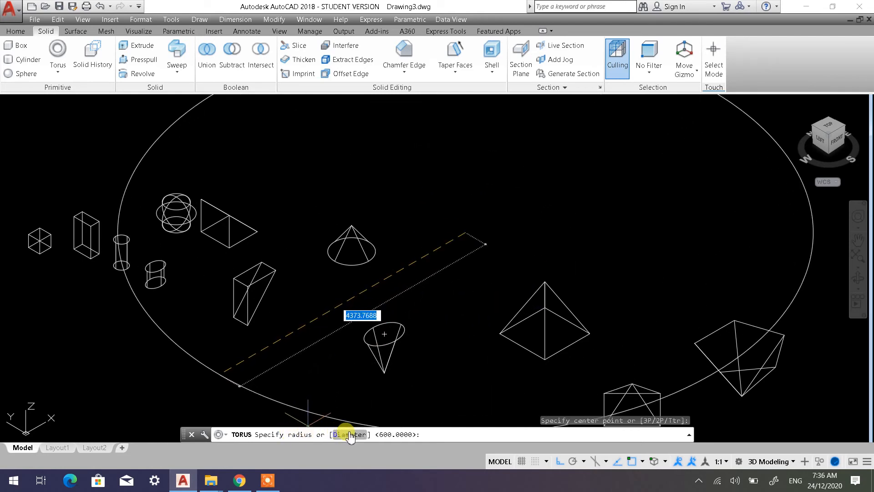
{"action": "left_click", "coordinate": [350, 434]}
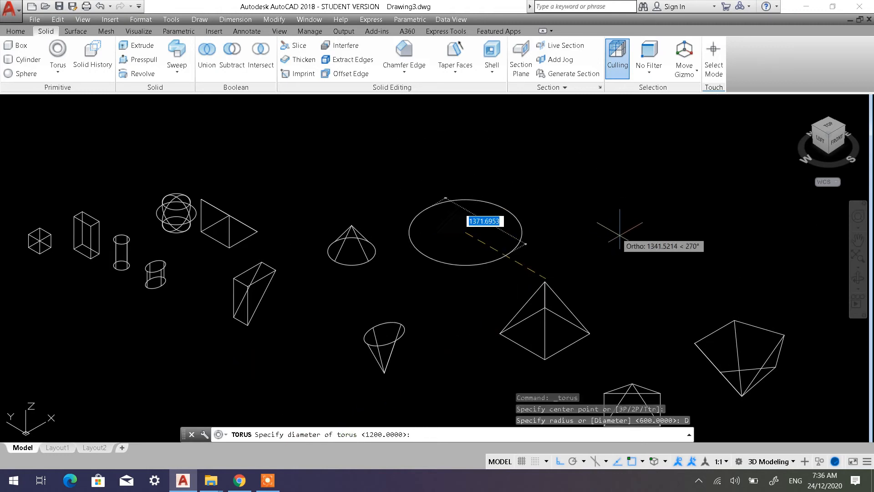
{"action": "key", "text": "Escape"}
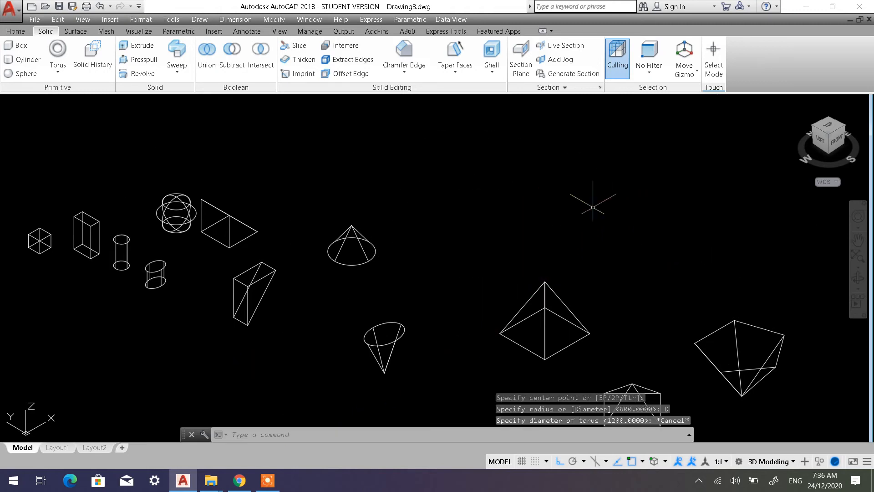
Start a torus centred in the empty space away from the other solids and set its diameter to 600
{"action": "middle_click_drag", "start_coordinate": [479, 237], "coordinate": [247, 345]}
{"action": "middle_click_drag", "start_coordinate": [339, 222], "coordinate": [264, 295]}
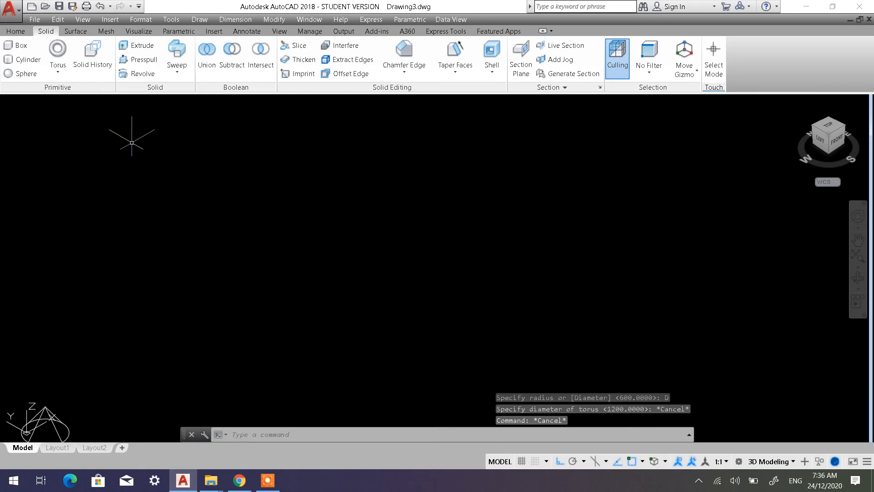
{"action": "left_click", "coordinate": [63, 51]}
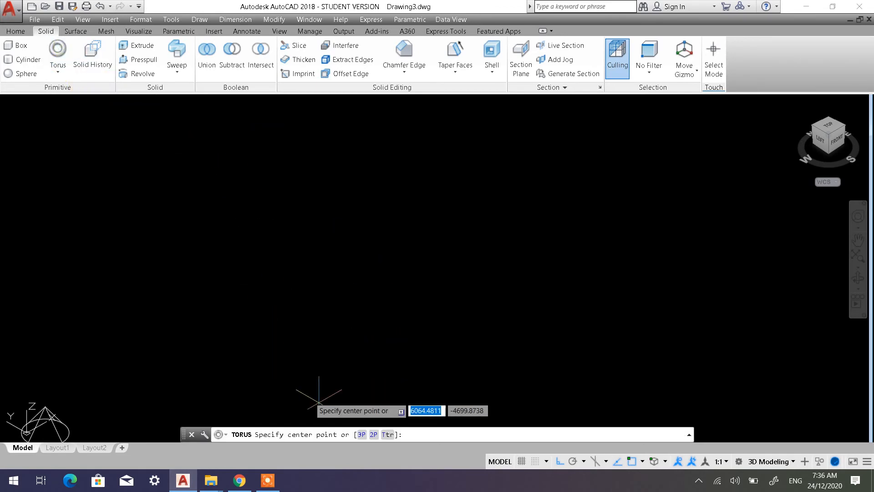
{"action": "left_click", "coordinate": [412, 254]}
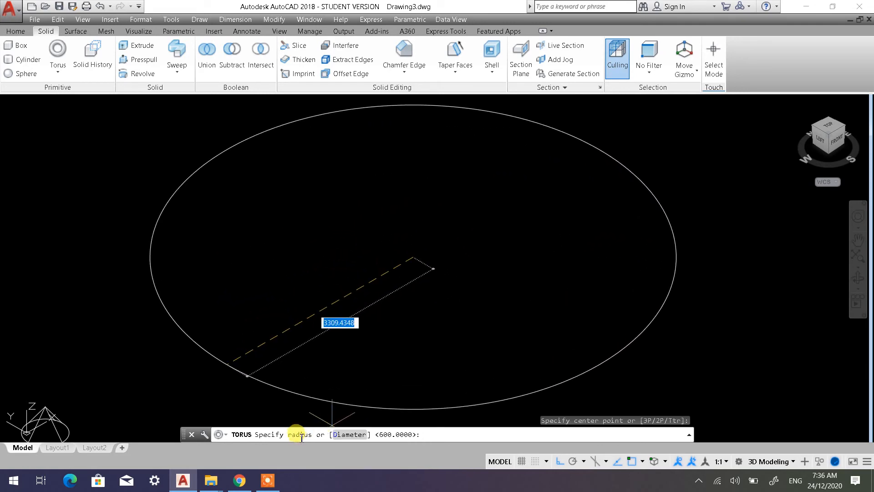
{"action": "left_click", "coordinate": [348, 436]}
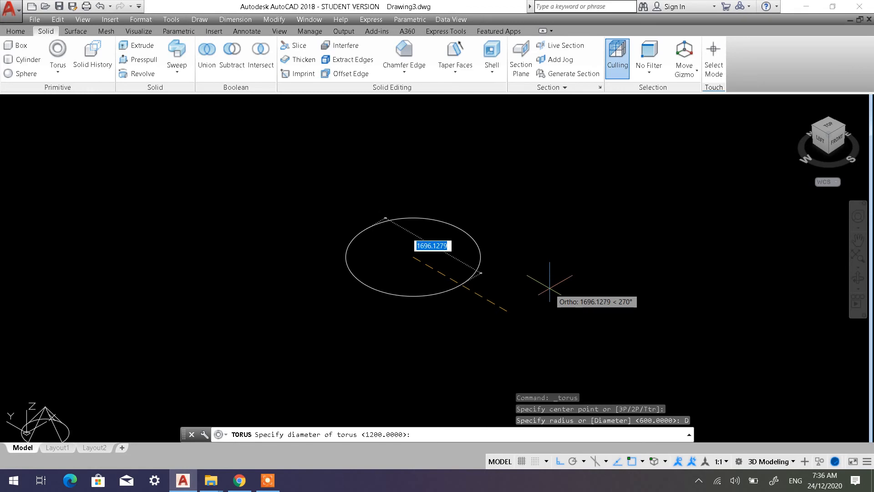
{"action": "type", "text": "600"}
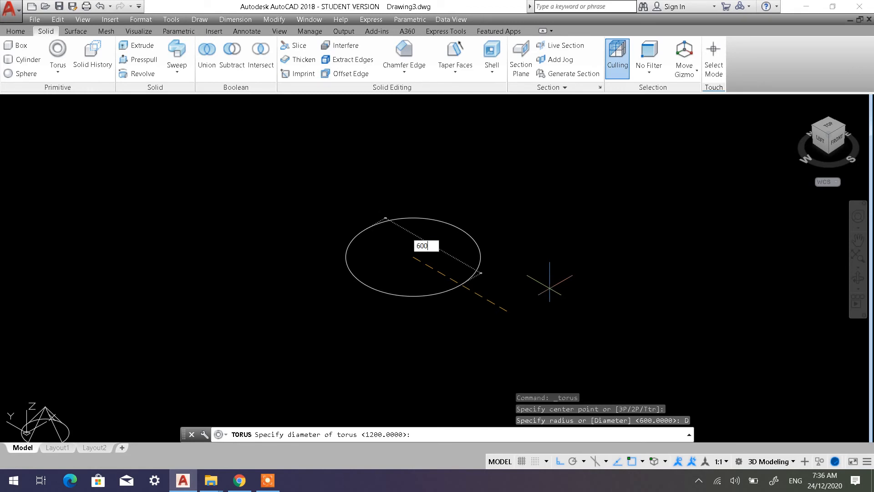
{"action": "key", "text": "Return"}
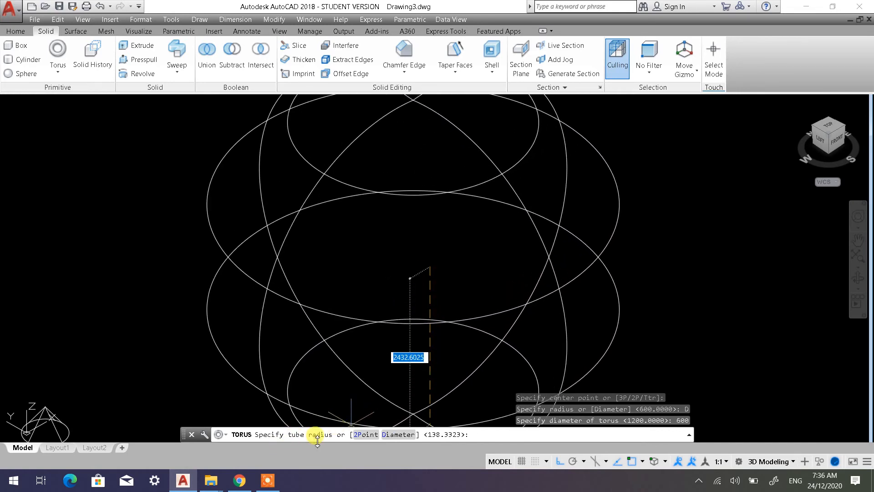
Finish the torus with a tube radius of 40
{"action": "scroll", "coordinate": [424, 235], "scroll_direction": "up", "scroll_amount": 5}
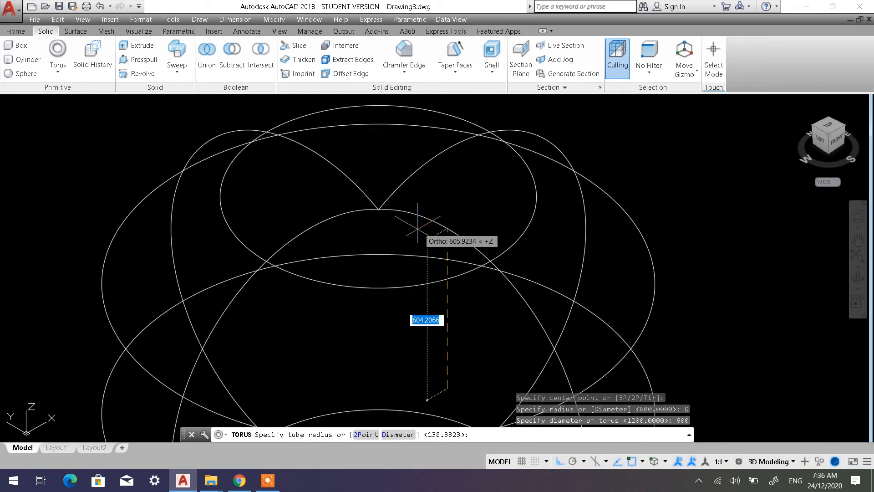
{"action": "scroll", "coordinate": [428, 320], "scroll_direction": "down", "scroll_amount": 3}
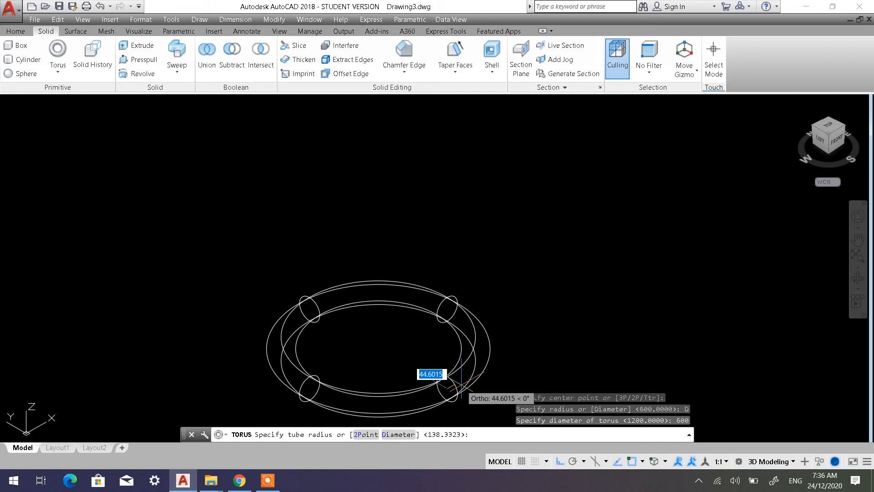
{"action": "type", "text": "40"}
{"action": "key", "text": "Return"}
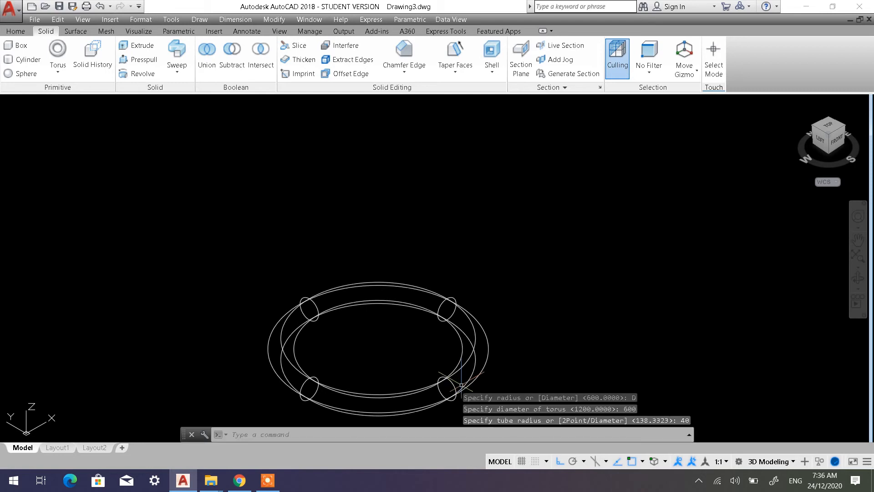
{"action": "middle_click_drag", "start_coordinate": [398, 342], "coordinate": [406, 285]}
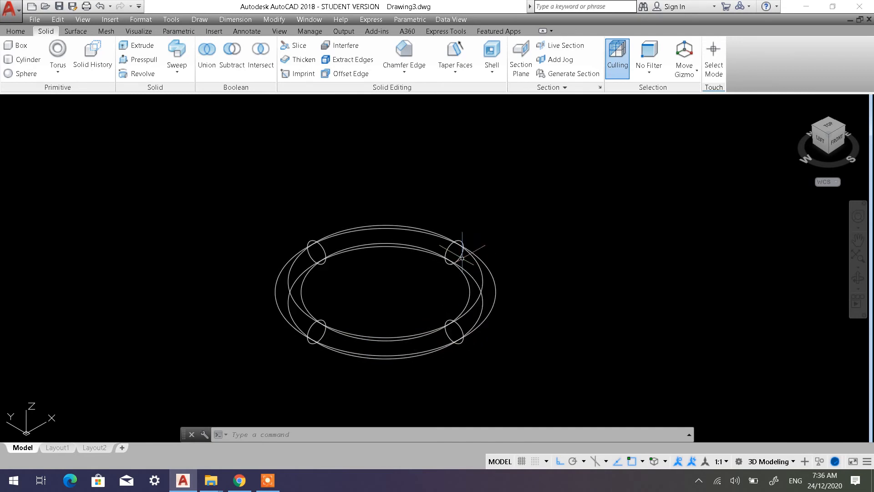
Apply the Shaded with edges visual style and inspect the torus by selecting and deselecting it
{"action": "left_click", "coordinate": [77, 101]}
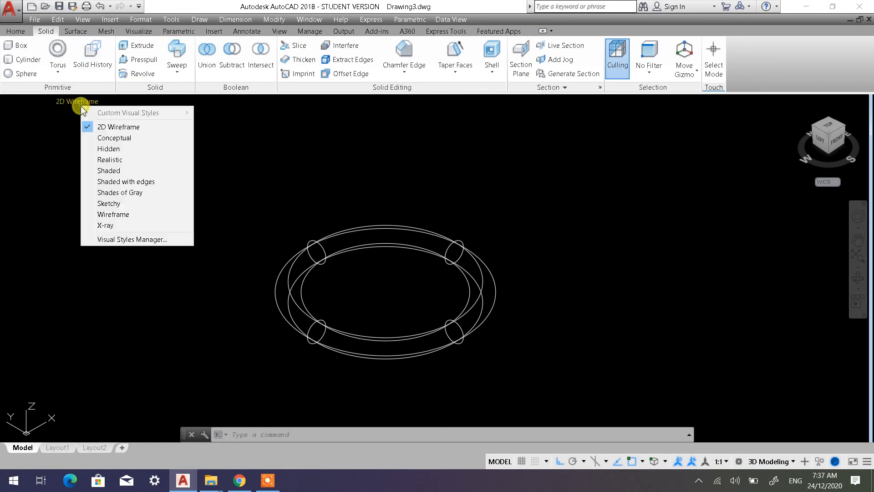
{"action": "left_click", "coordinate": [137, 182]}
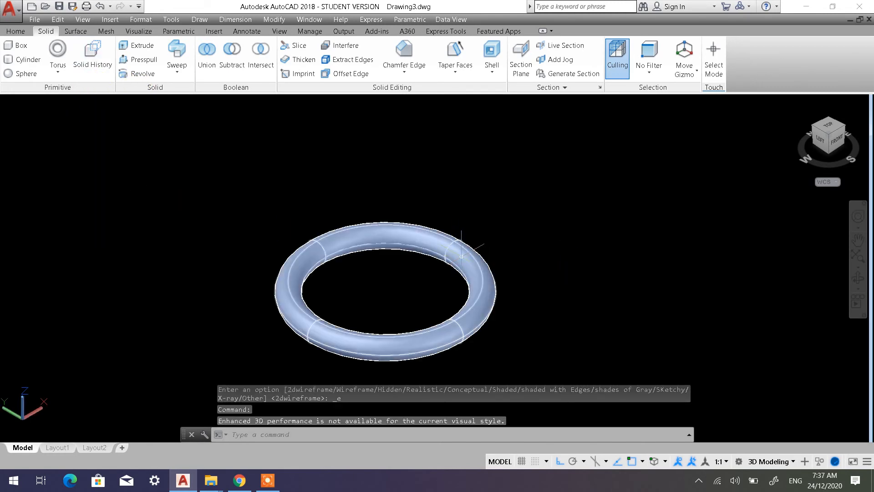
{"action": "left_click", "coordinate": [470, 260]}
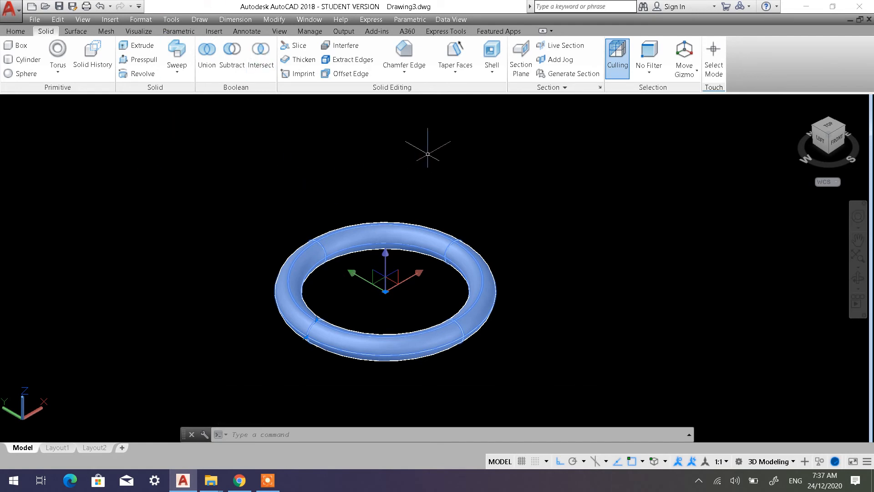
{"action": "key", "text": "Escape"}
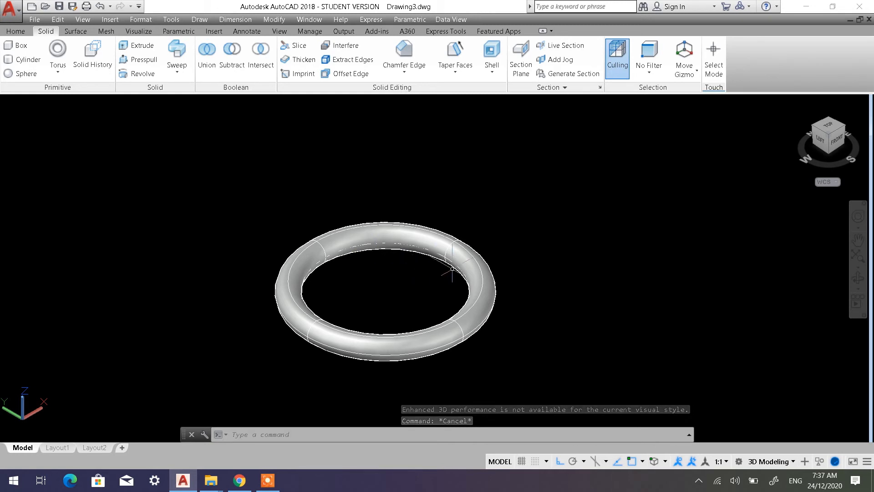
{"action": "left_click", "coordinate": [481, 270]}
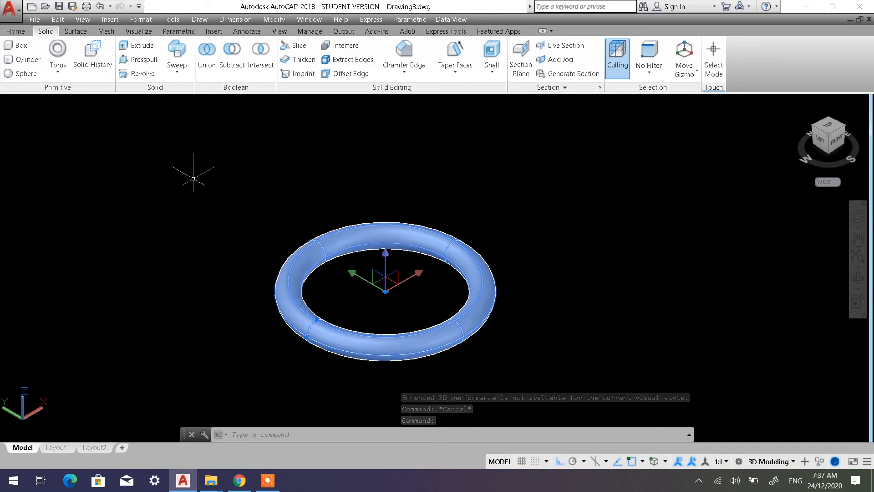
{"action": "left_click", "coordinate": [58, 50]}
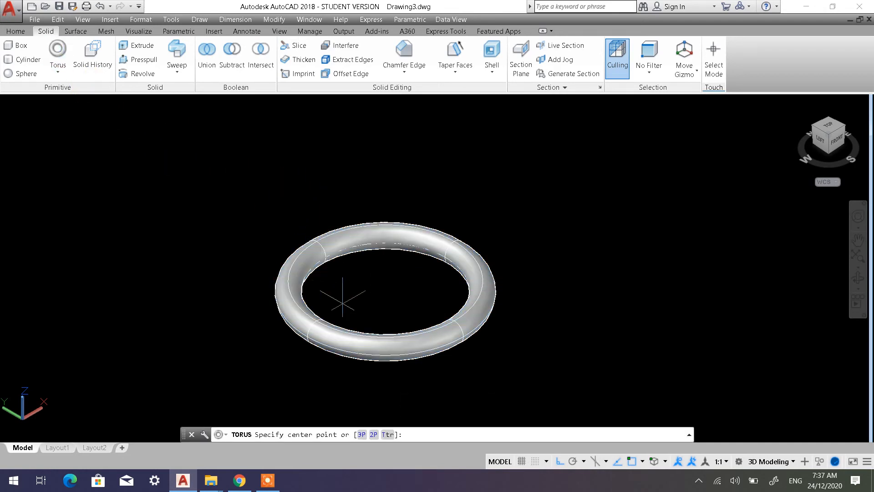
{"action": "left_click", "coordinate": [619, 277]}
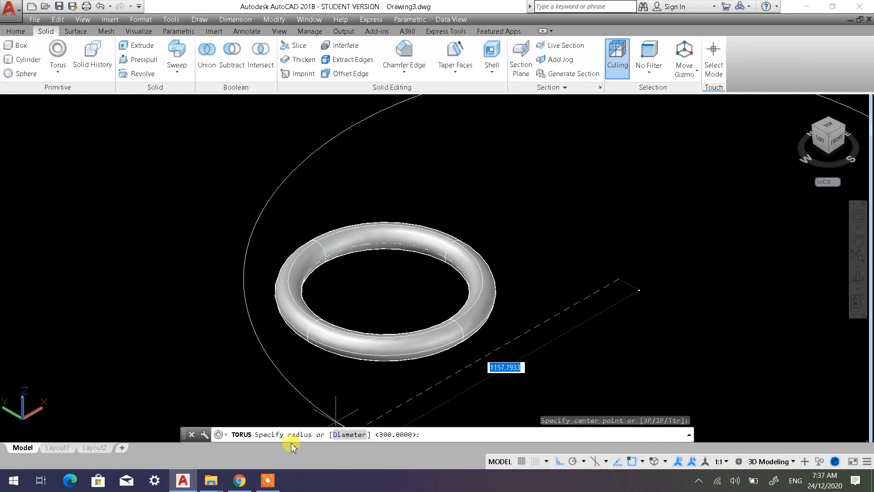
{"action": "left_click", "coordinate": [339, 435]}
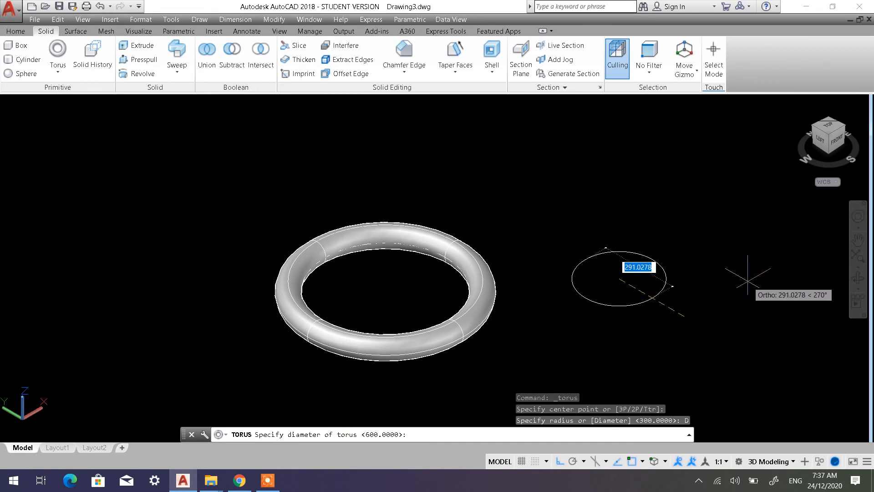
{"action": "key", "text": "Escape"}
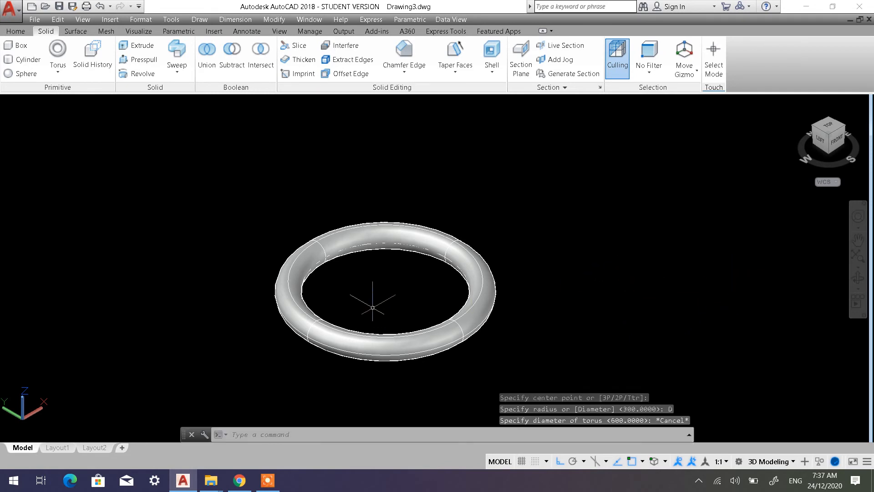
{"action": "left_click", "coordinate": [484, 284]}
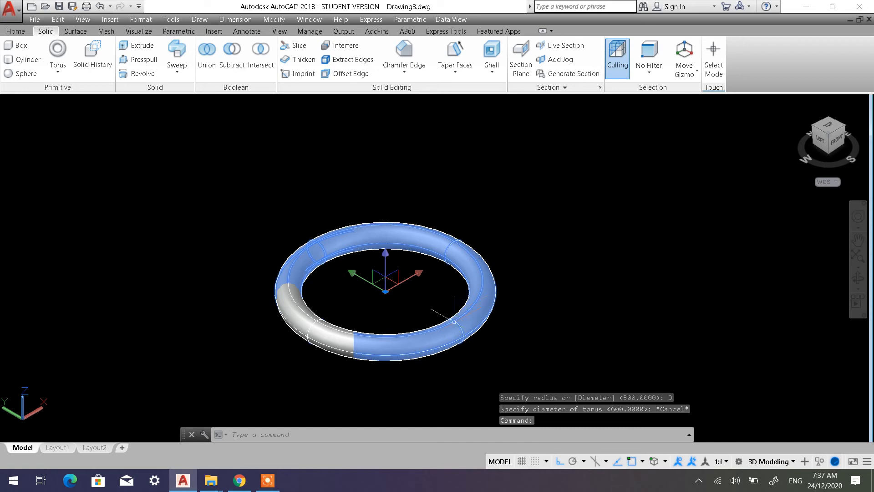
{"action": "key", "text": "Escape"}
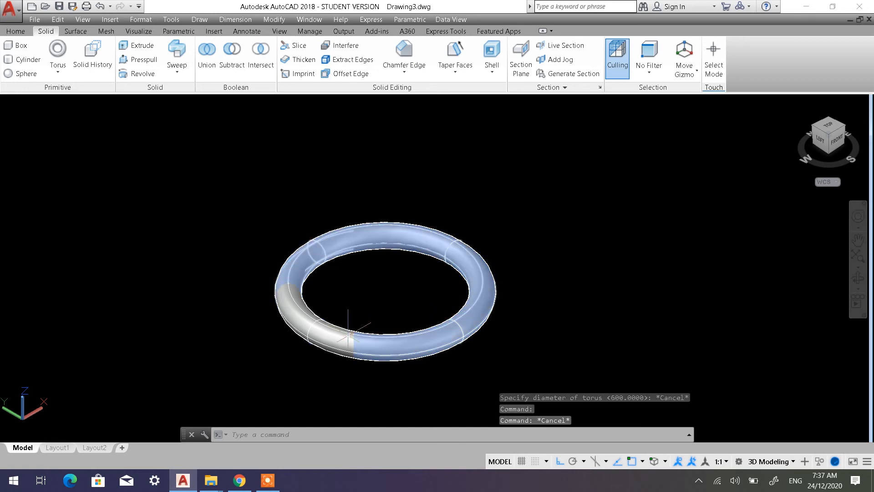
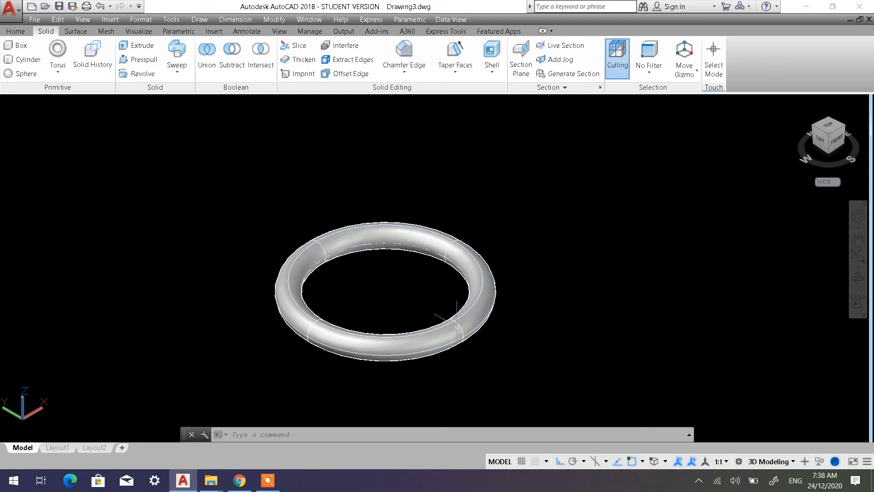
Draw a second torus beside the first with a diameter of 600 and a tube radius of 40
{"action": "left_click", "coordinate": [67, 58]}
{"action": "left_click", "coordinate": [660, 288]}
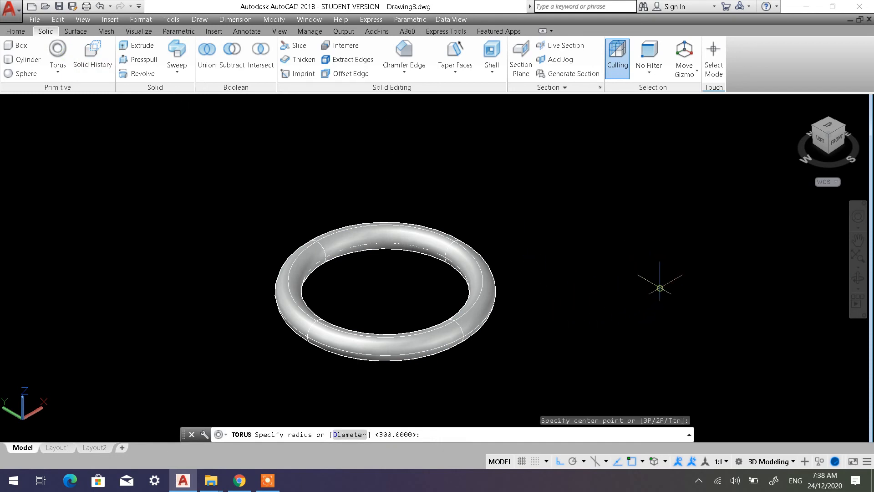
{"action": "left_click", "coordinate": [354, 434]}
{"action": "type", "text": "60"}
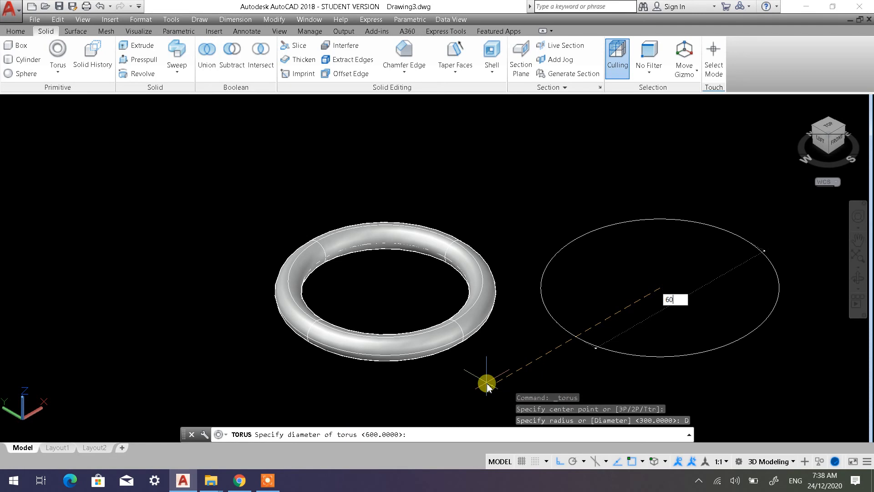
{"action": "type", "text": "0"}
{"action": "key", "text": "Return"}
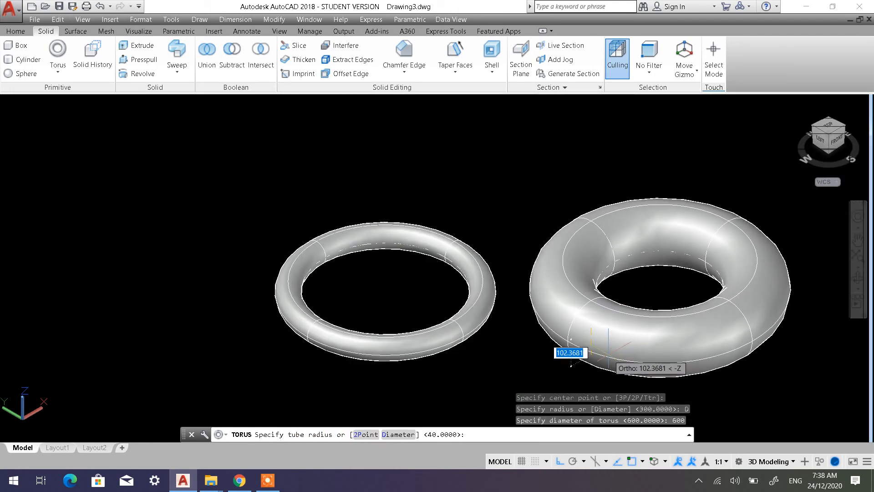
{"action": "type", "text": "40"}
{"action": "key", "text": "Return"}
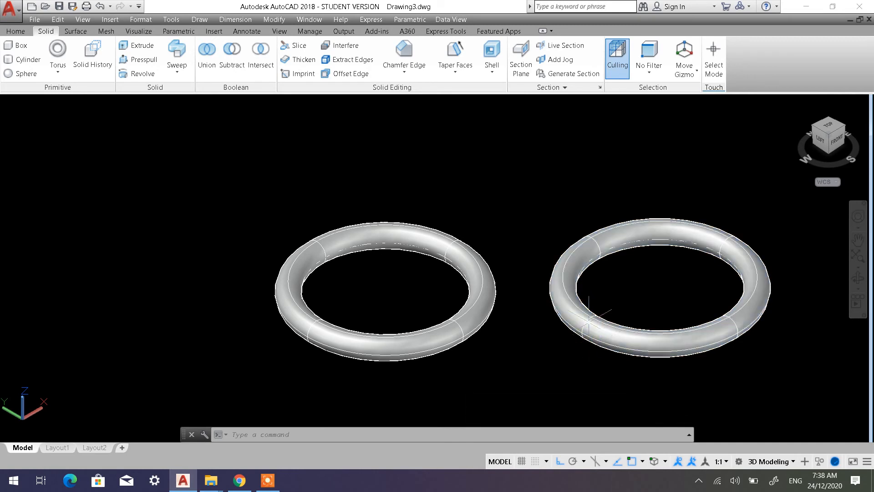
{"action": "key", "text": "Escape"}
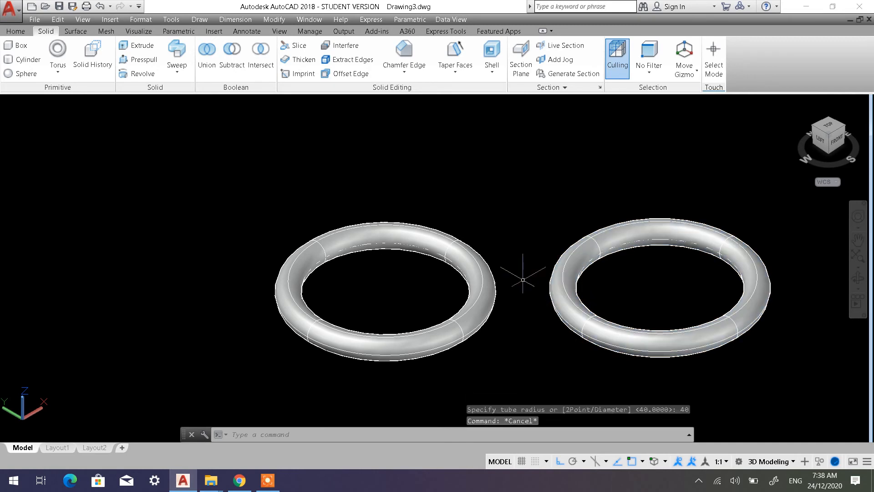
Start a polysolid in the empty space beside the tori and draw its first four wall segments in a right-angled zigzag
{"action": "scroll", "coordinate": [522, 279], "scroll_direction": "down", "scroll_amount": 8}
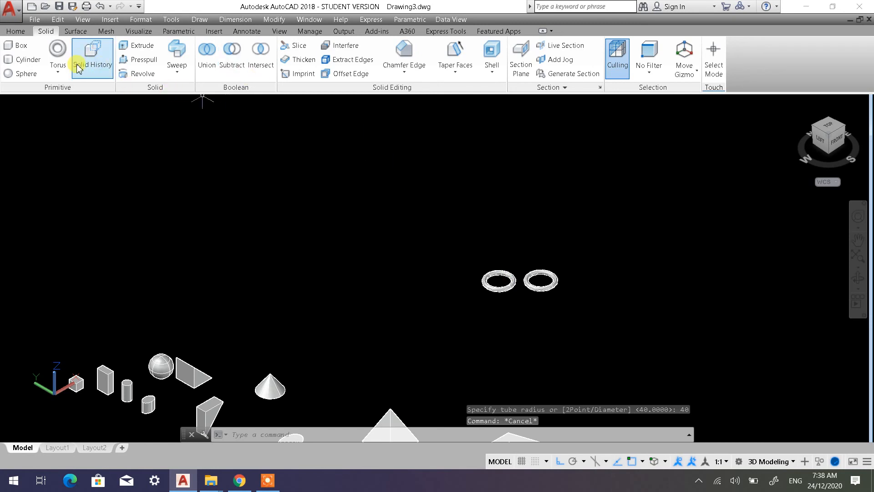
{"action": "left_click", "coordinate": [58, 68]}
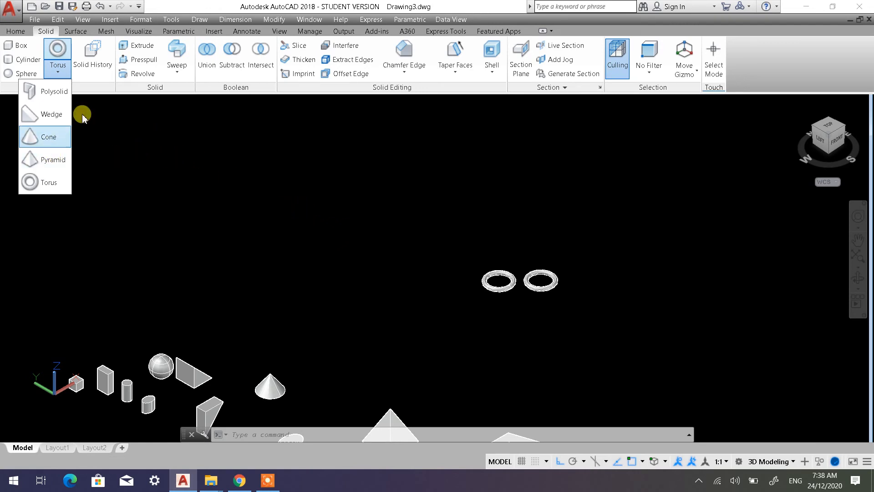
{"action": "left_click", "coordinate": [52, 97]}
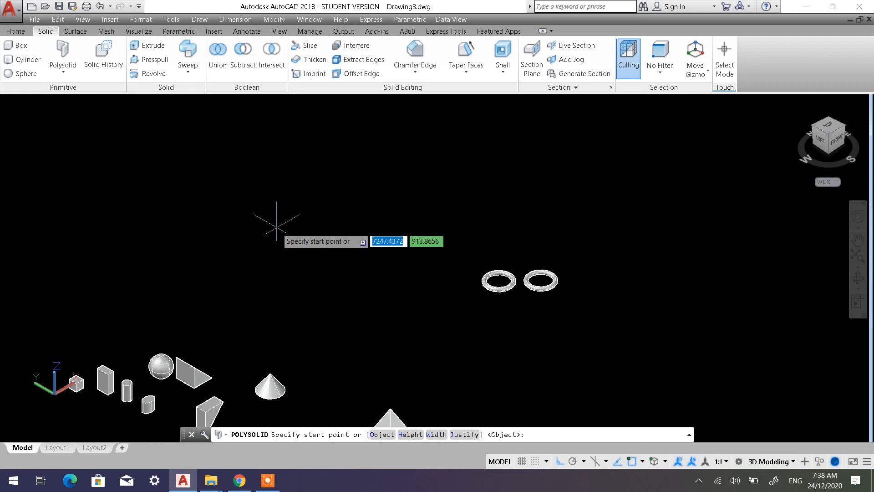
{"action": "left_click", "coordinate": [234, 220]}
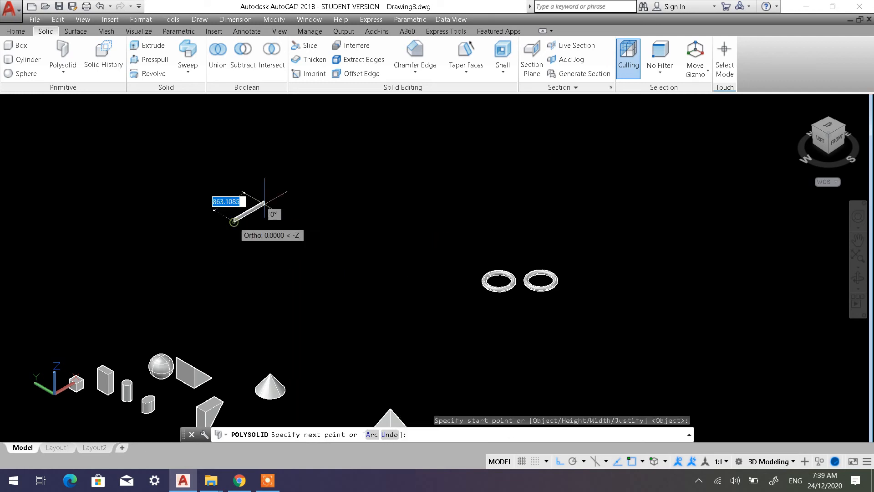
{"action": "left_click", "coordinate": [318, 171]}
{"action": "left_click", "coordinate": [363, 213]}
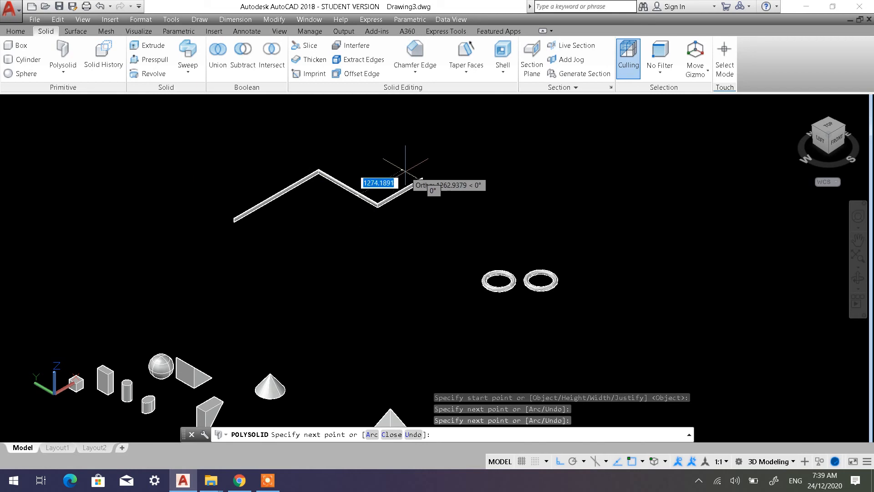
{"action": "left_click", "coordinate": [423, 180]}
{"action": "left_click", "coordinate": [464, 205]}
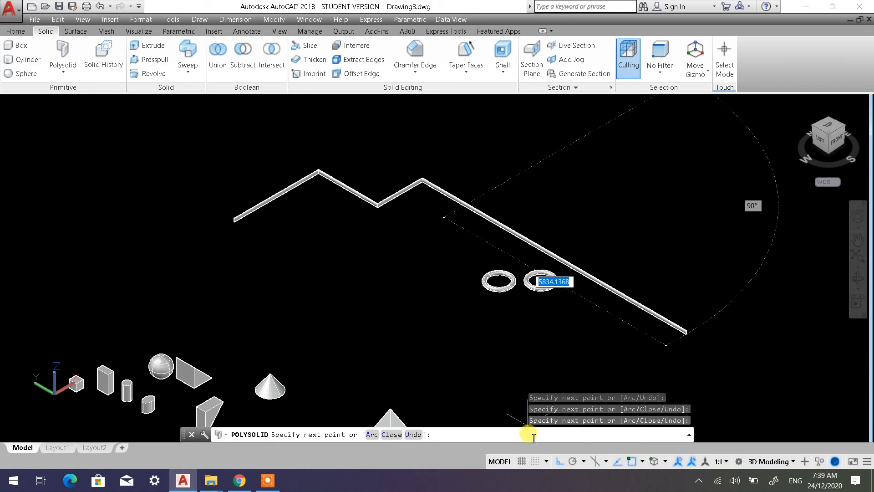
Add five more right-angled segments running back around the starting end, and finish the polysolid as an open wall
{"action": "left_click", "coordinate": [282, 269]}
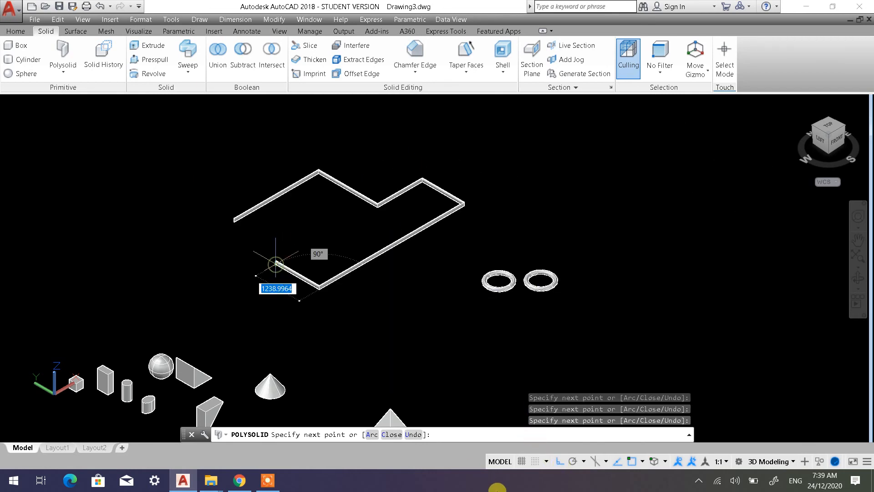
{"action": "left_click", "coordinate": [356, 357]}
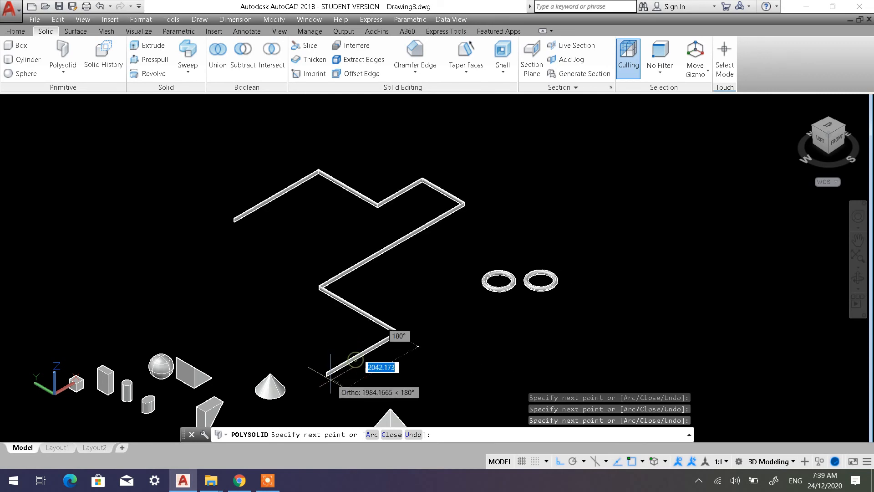
{"action": "left_click", "coordinate": [325, 380]}
{"action": "left_click", "coordinate": [202, 305]}
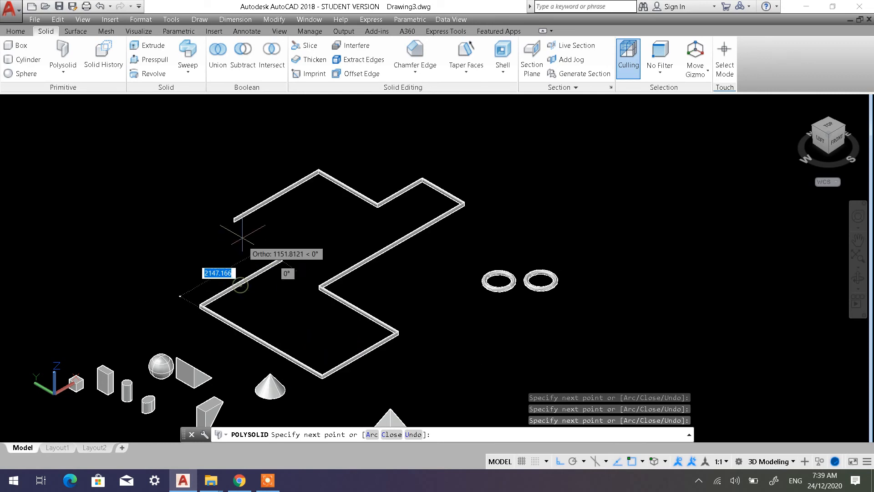
{"action": "left_click", "coordinate": [196, 210]}
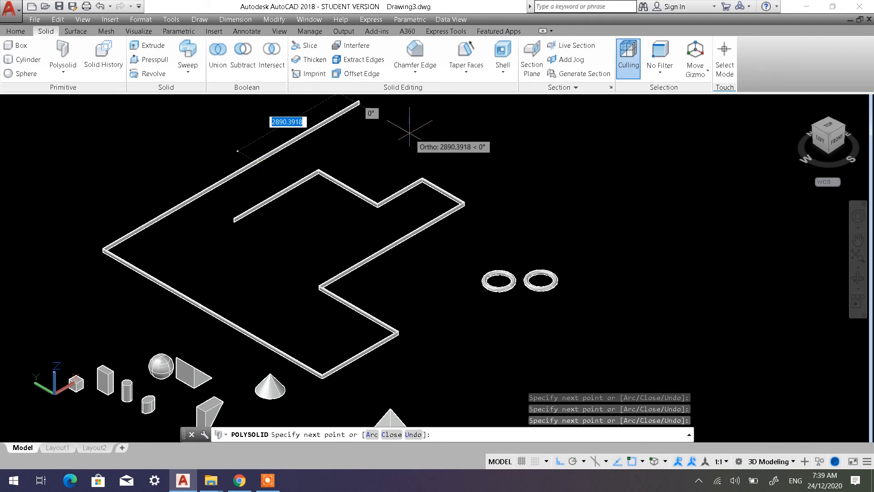
{"action": "key", "text": "Return"}
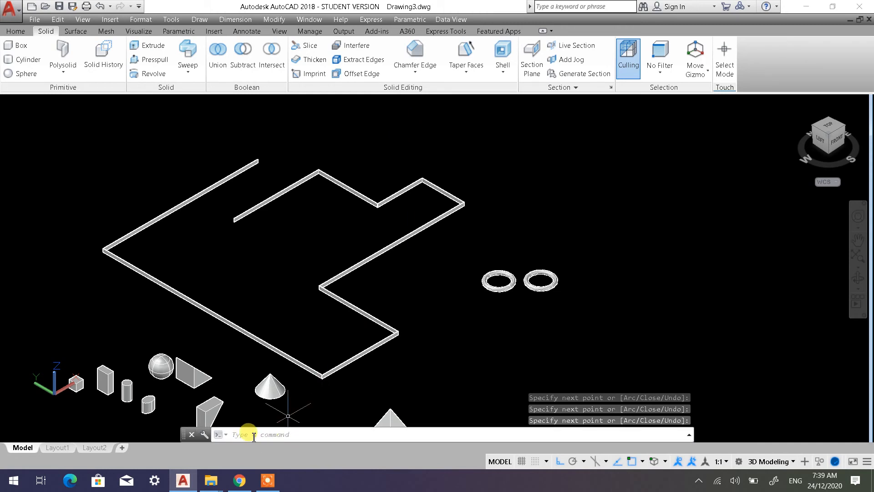
Examine an upper corner of the polysolid up close and check the height and width settings of the Polysolid command
{"action": "scroll", "coordinate": [312, 186], "scroll_direction": "up", "scroll_amount": 8}
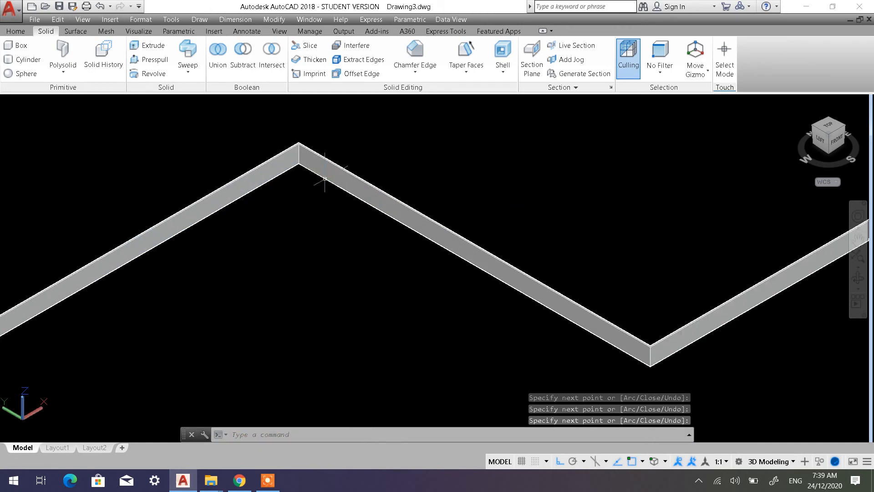
{"action": "scroll", "coordinate": [282, 160], "scroll_direction": "up", "scroll_amount": 3}
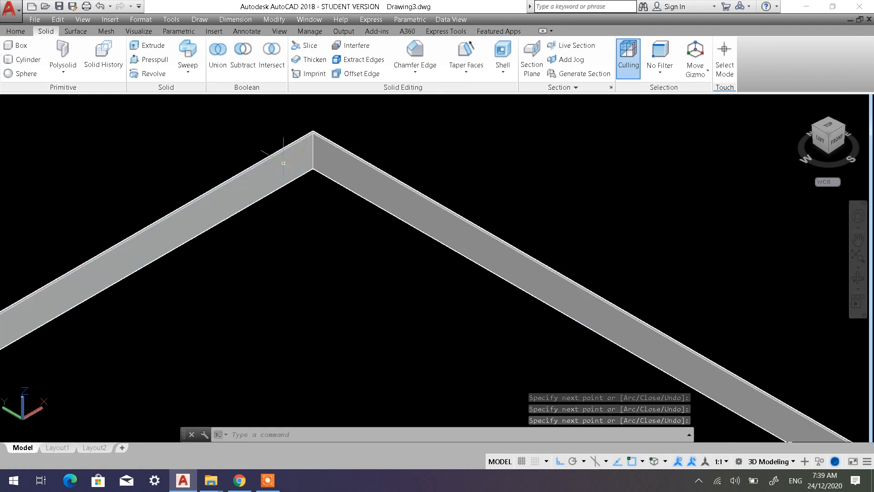
{"action": "scroll", "coordinate": [293, 163], "scroll_direction": "up", "scroll_amount": 2}
{"action": "middle_click_drag", "start_coordinate": [303, 155], "coordinate": [301, 233]}
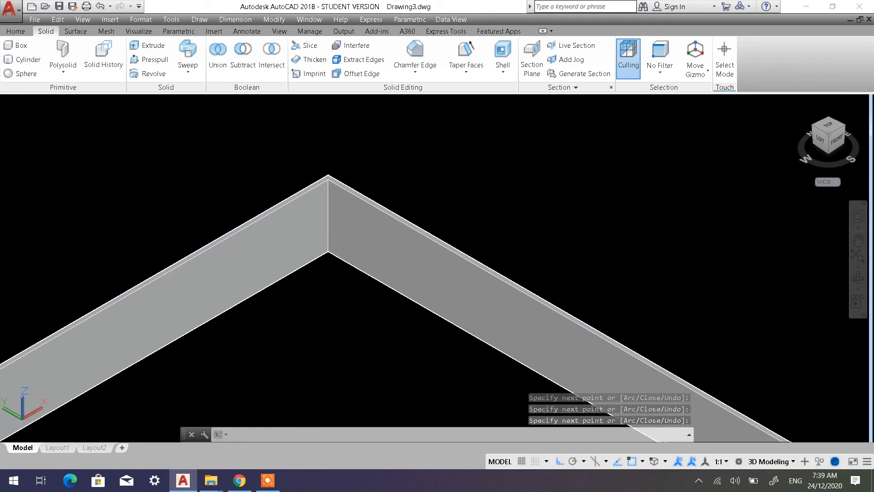
{"action": "left_click", "coordinate": [61, 56]}
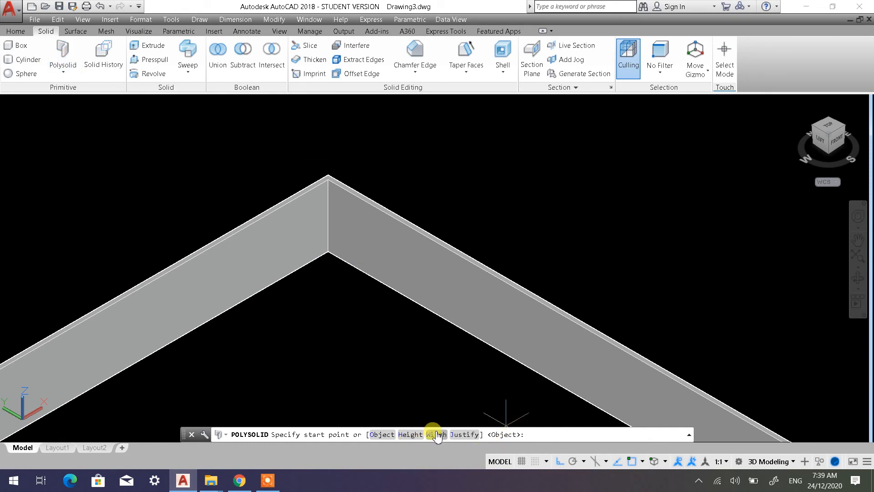
{"action": "key", "text": "Escape"}
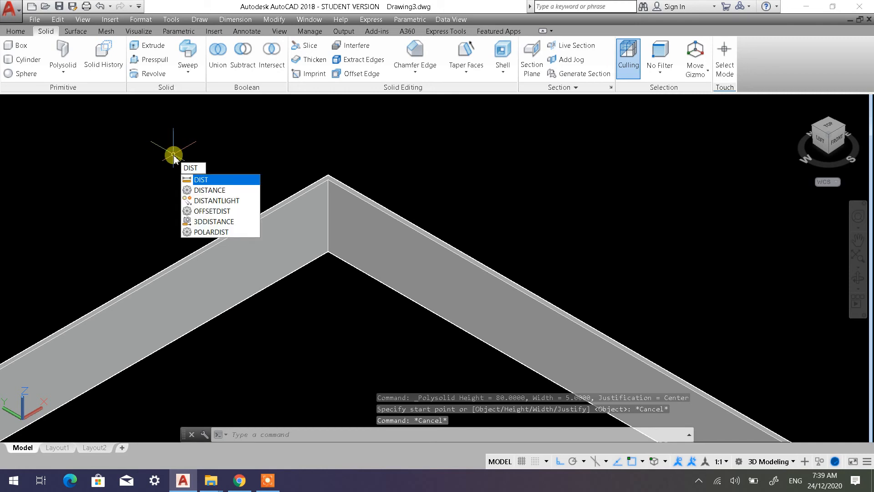
Measure the polysolid's height along the vertical edge at the corner
{"action": "key", "text": "Return"}
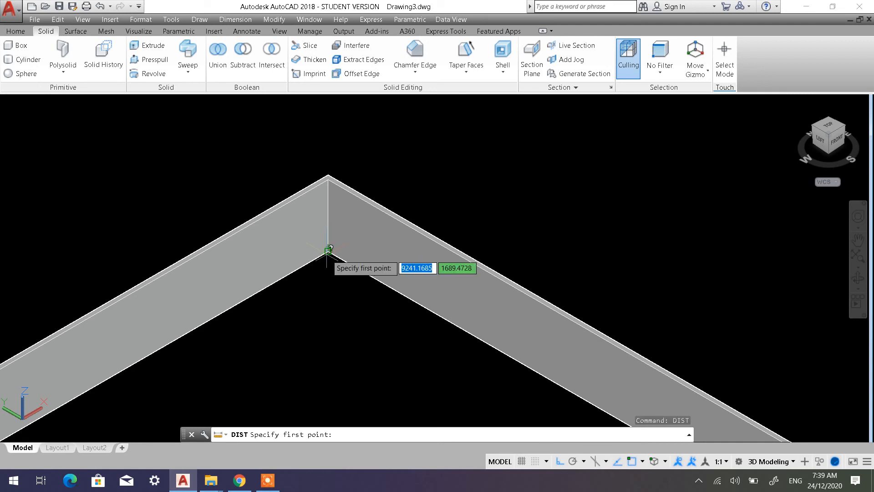
{"action": "left_click", "coordinate": [328, 250]}
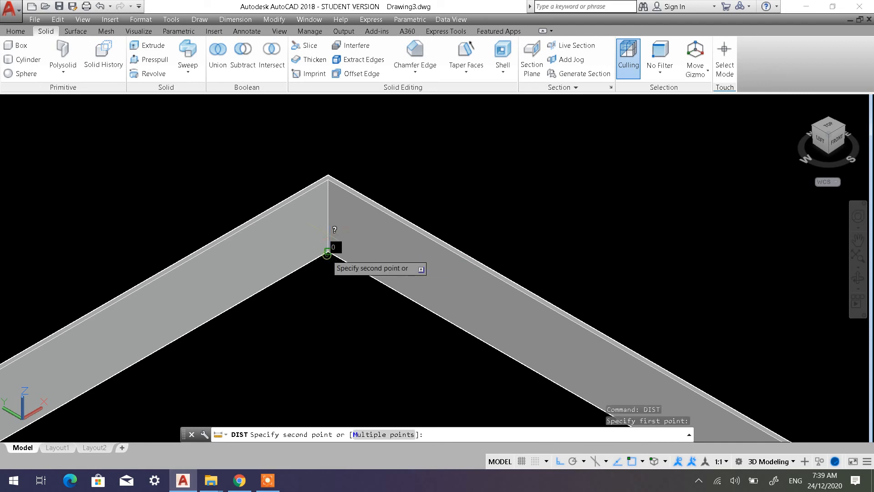
{"action": "left_click", "coordinate": [328, 178]}
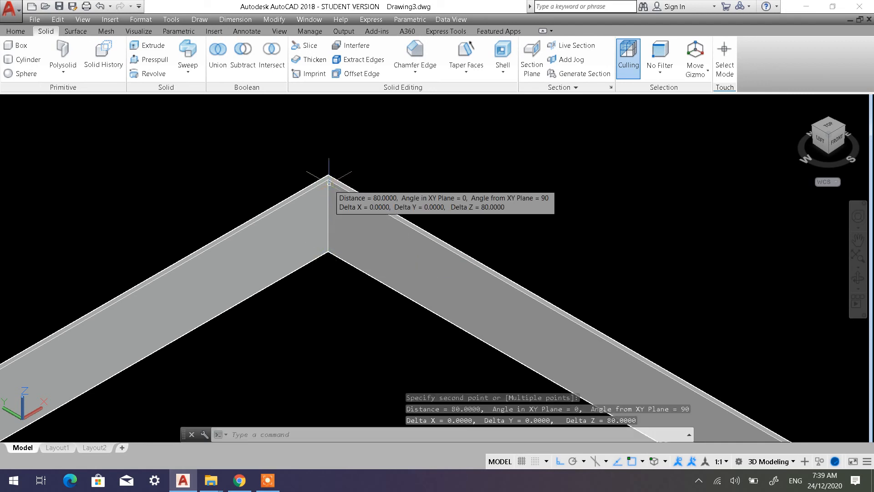
{"action": "scroll", "coordinate": [307, 168], "scroll_direction": "up", "scroll_amount": 2}
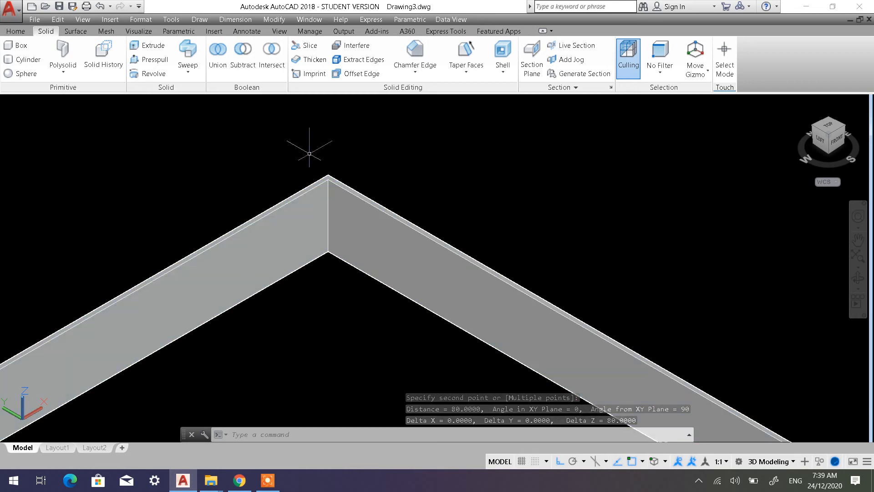
{"action": "scroll", "coordinate": [306, 168], "scroll_direction": "up", "scroll_amount": 1}
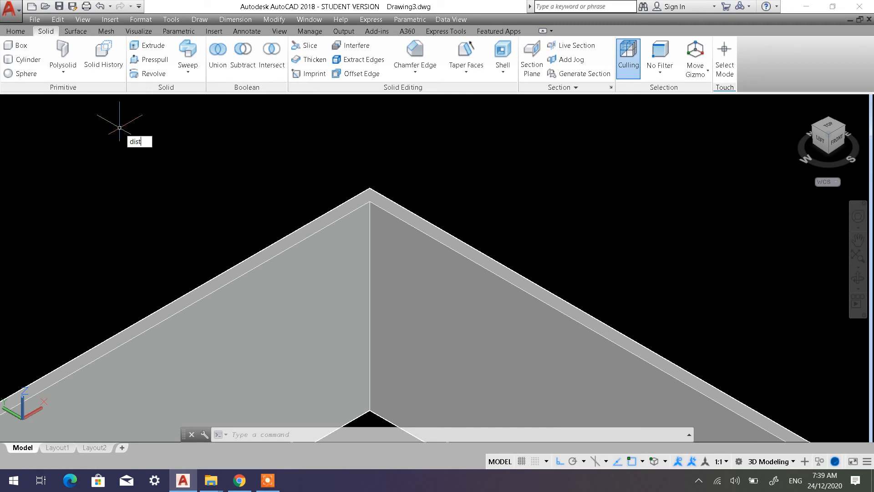
{"action": "key", "text": "Return"}
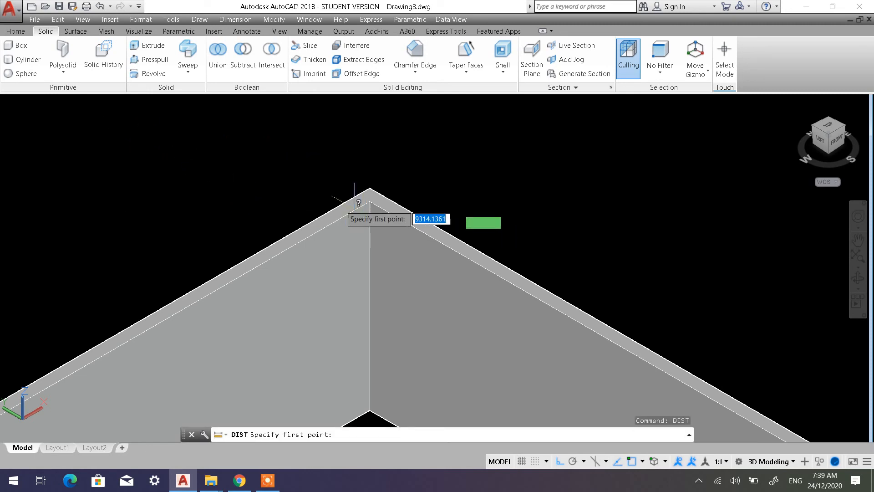
{"action": "left_click", "coordinate": [370, 201]}
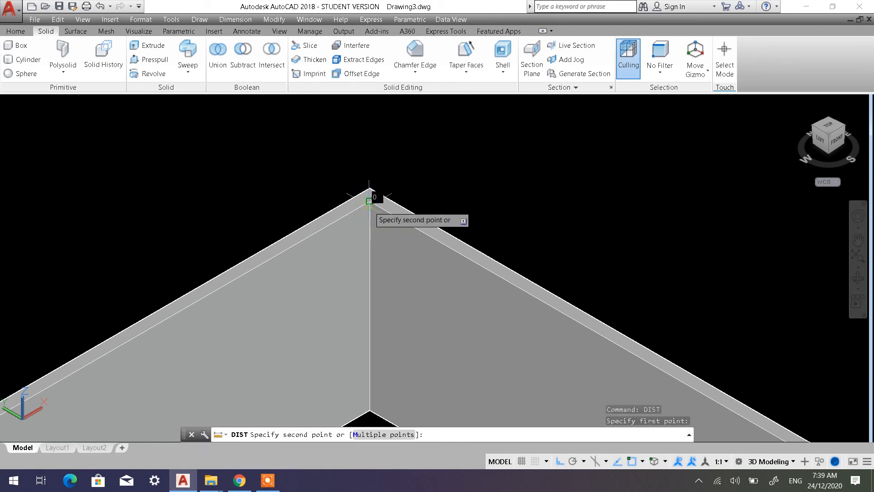
{"action": "key", "text": "Escape"}
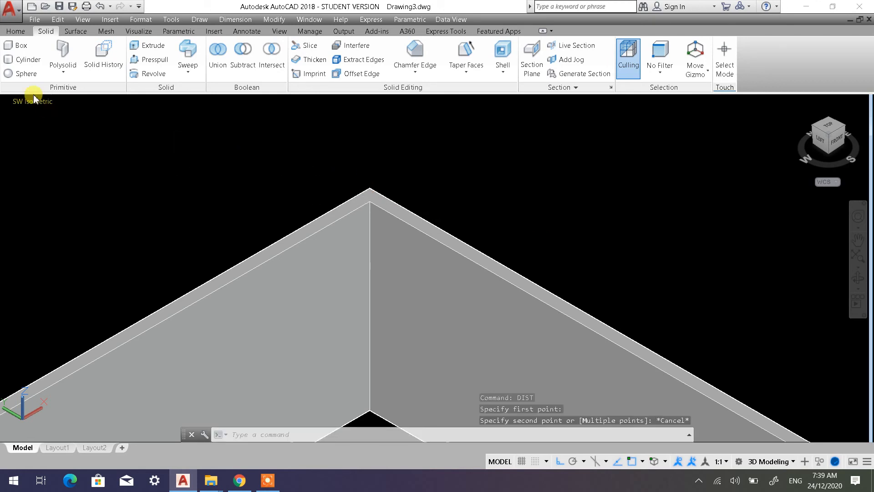
{"action": "key", "text": "Escape"}
Apply the 2D Wireframe visual style and measure the polysolid's wall thickness perpendicular across its top face at the corner
{"action": "left_click", "coordinate": [66, 103]}
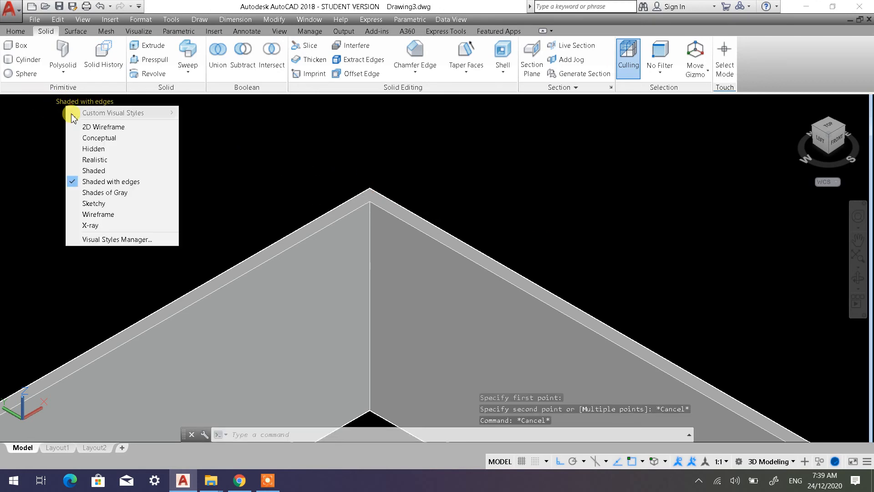
{"action": "left_click", "coordinate": [100, 130]}
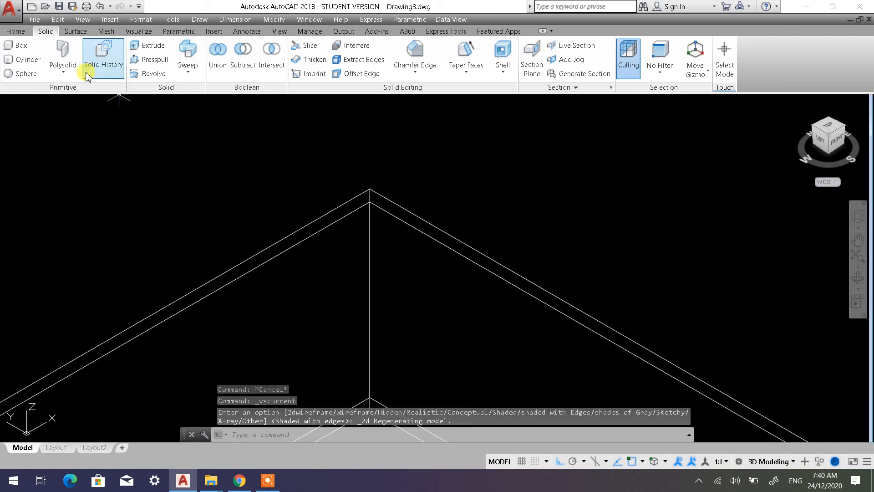
{"action": "type", "text": "DISt"}
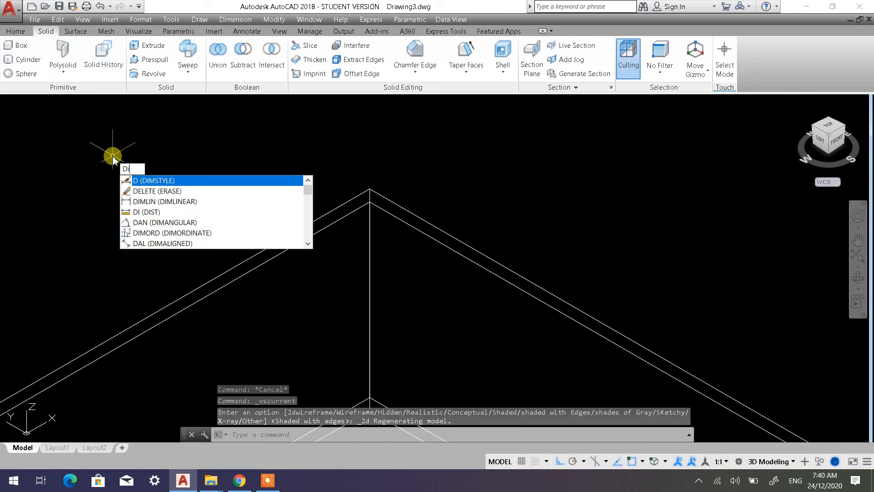
{"action": "key", "text": "Return"}
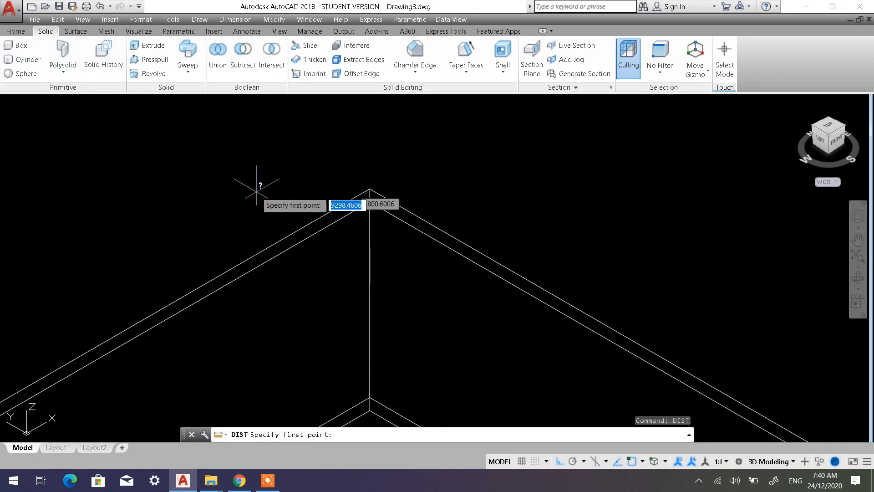
{"action": "left_click", "coordinate": [370, 190]}
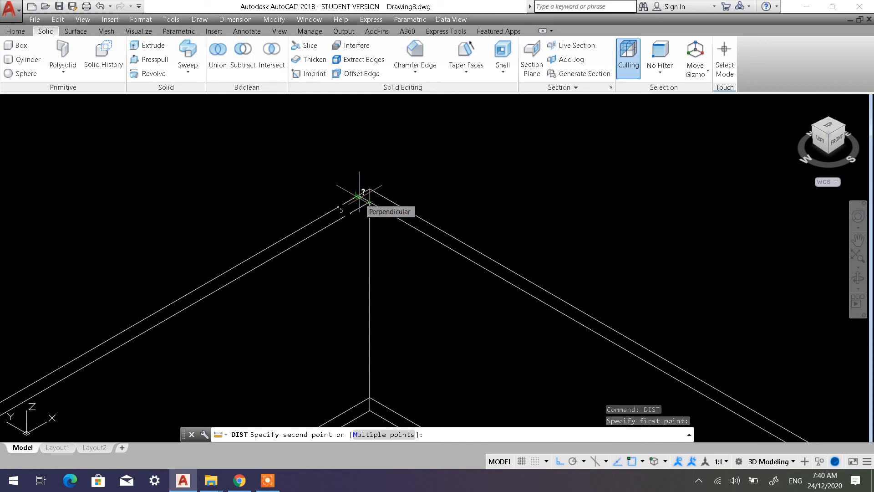
{"action": "left_click", "coordinate": [360, 198]}
{"action": "scroll", "coordinate": [359, 198], "scroll_direction": "down", "scroll_amount": 8}
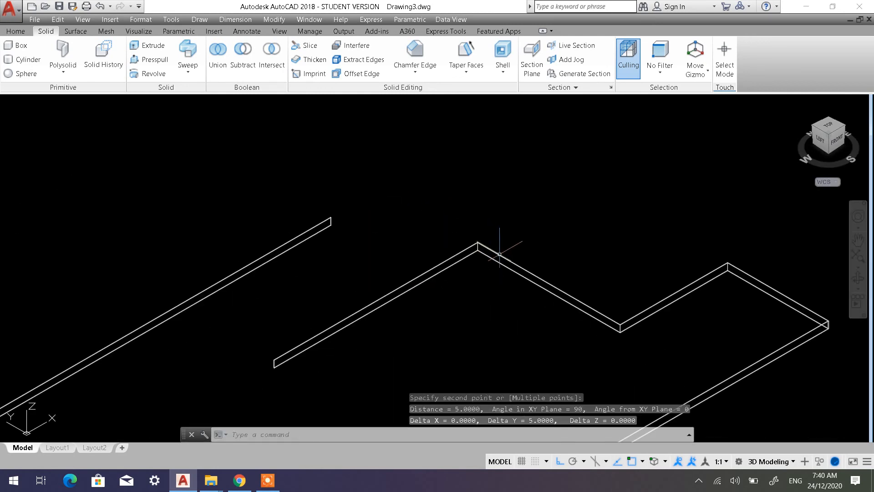
Start a new polysolid with its height set to 50 and its width set to 30
{"action": "middle_click_drag", "start_coordinate": [485, 190], "coordinate": [284, 265]}
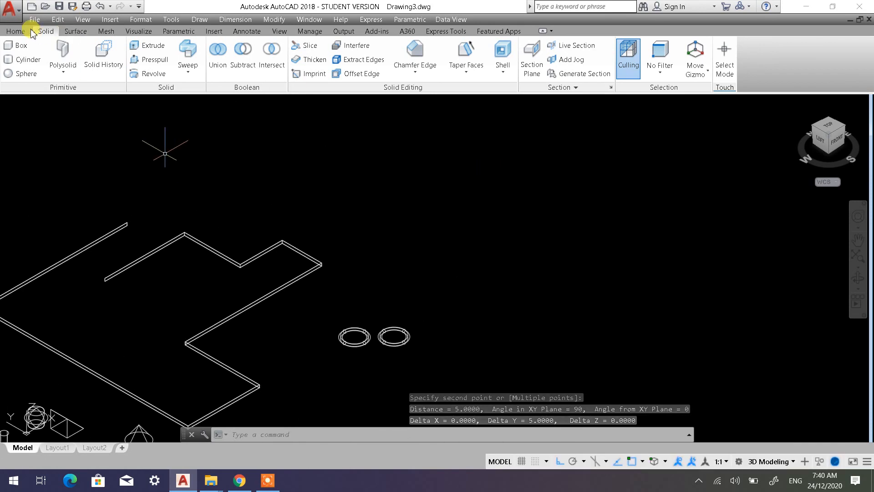
{"action": "left_click", "coordinate": [63, 59]}
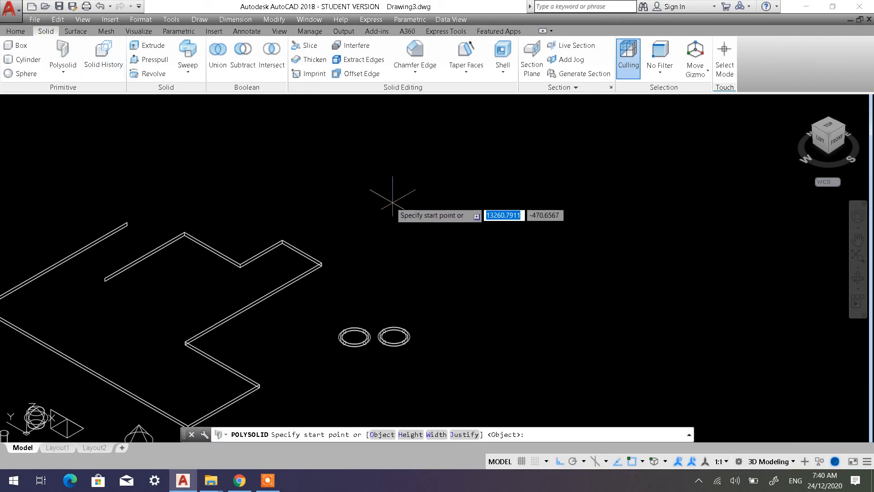
{"action": "left_click", "coordinate": [412, 433]}
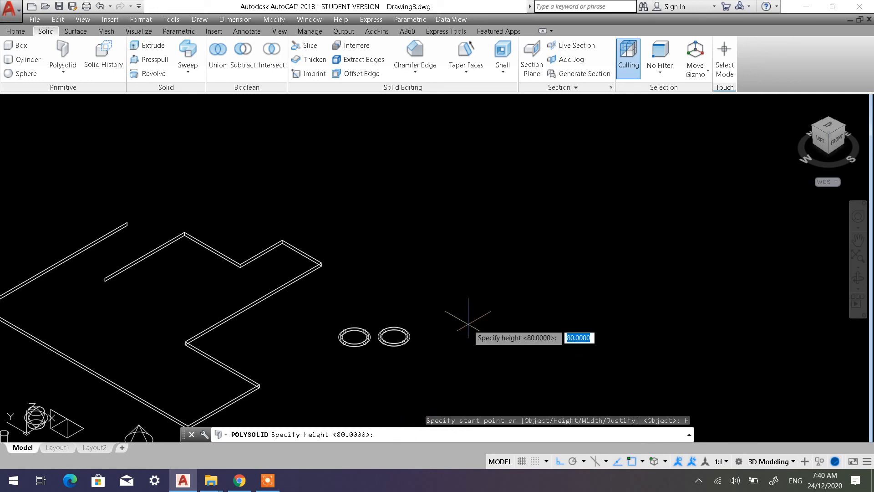
{"action": "type", "text": "50"}
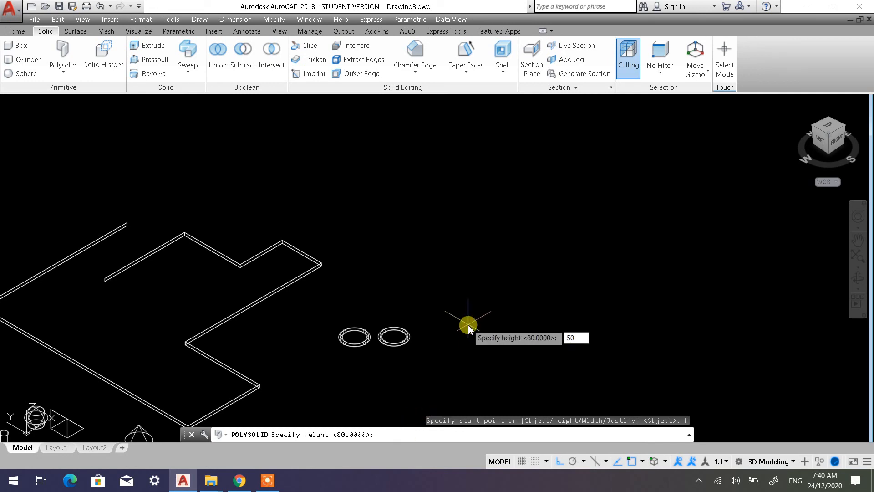
{"action": "key", "text": "Return"}
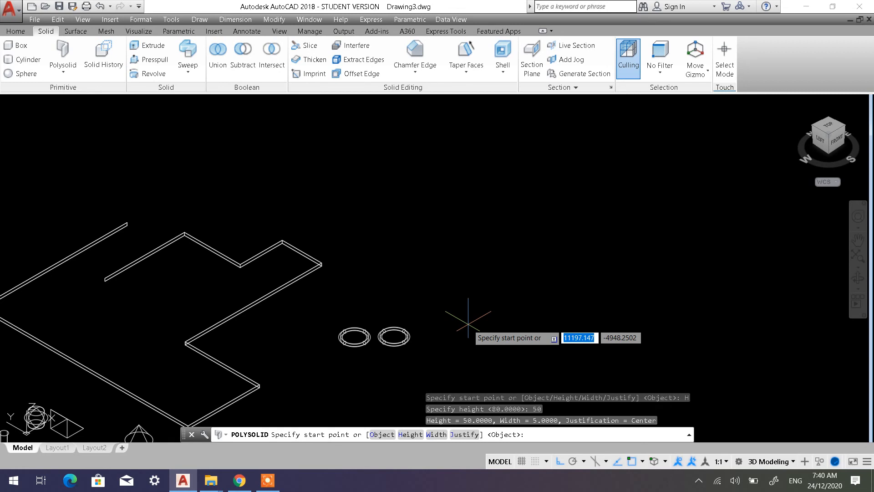
{"action": "left_click", "coordinate": [441, 434]}
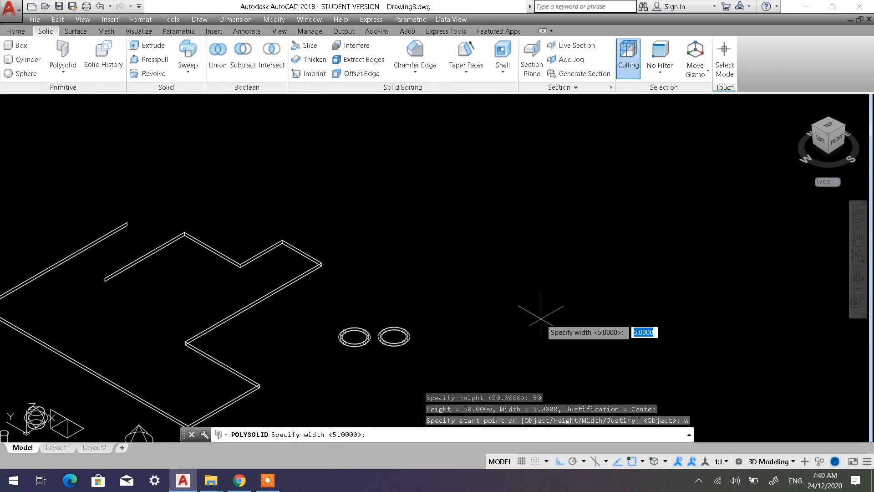
{"action": "type", "text": "30"}
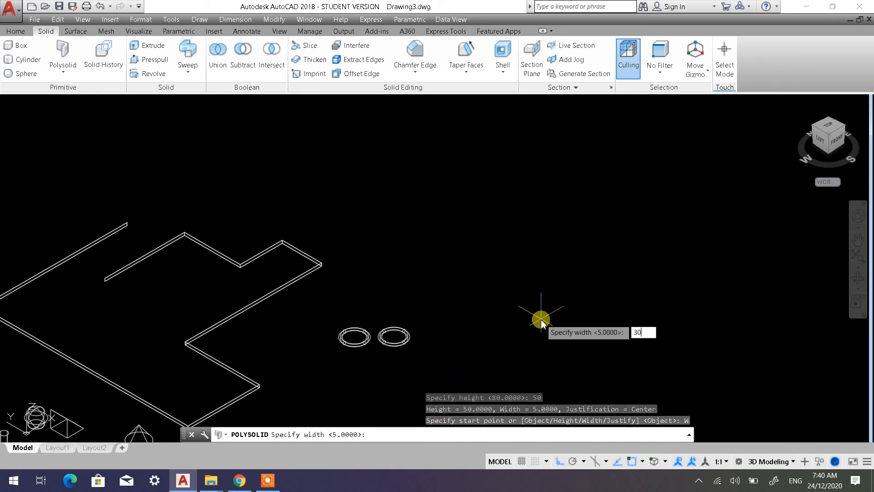
{"action": "right_click", "coordinate": [541, 320]}
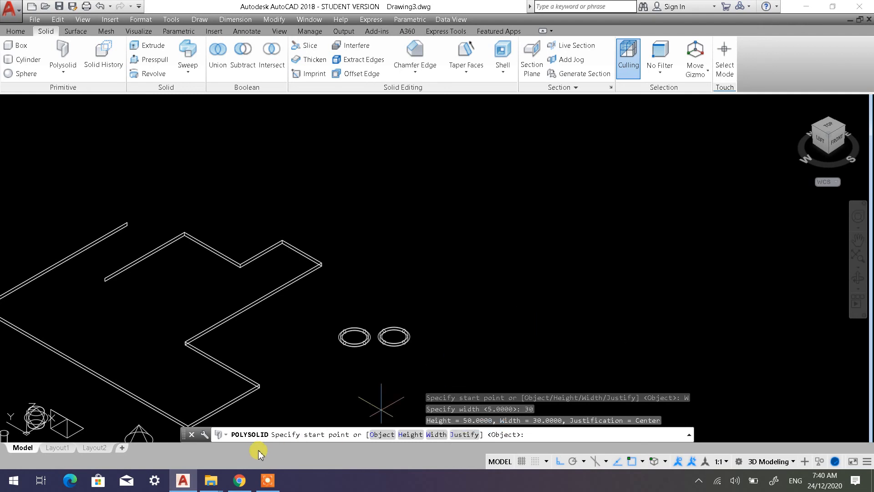
Draw five connected right-angled polysolid segments in the empty area beyond the two tori, and finish the shape as an open wall
{"action": "middle_click_drag", "start_coordinate": [448, 264], "coordinate": [327, 315]}
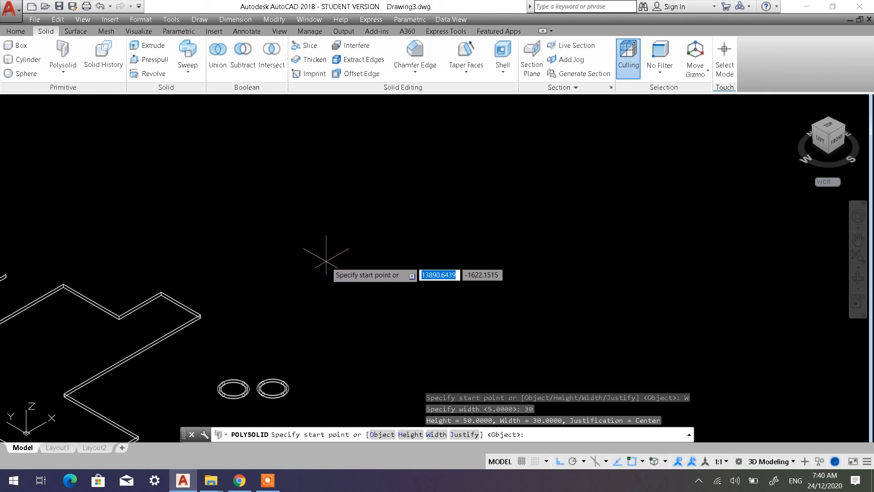
{"action": "left_click", "coordinate": [326, 252]}
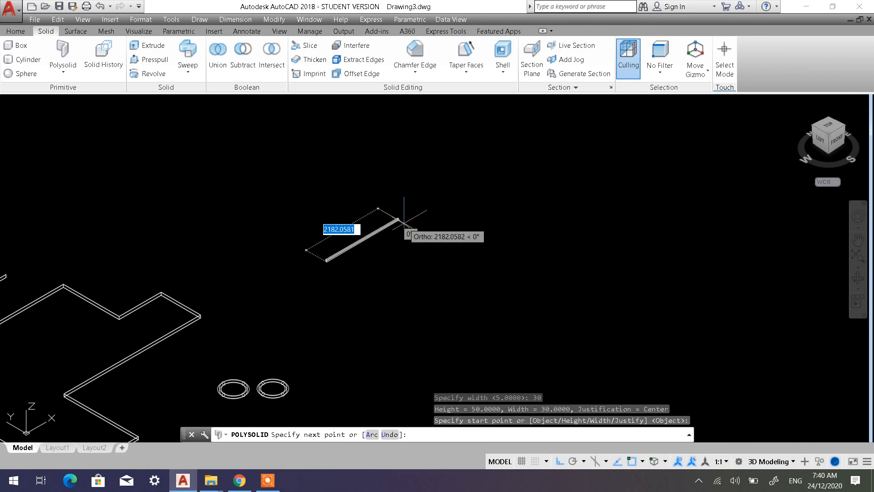
{"action": "left_click", "coordinate": [405, 193]}
{"action": "left_click", "coordinate": [502, 275]}
{"action": "left_click", "coordinate": [393, 338]}
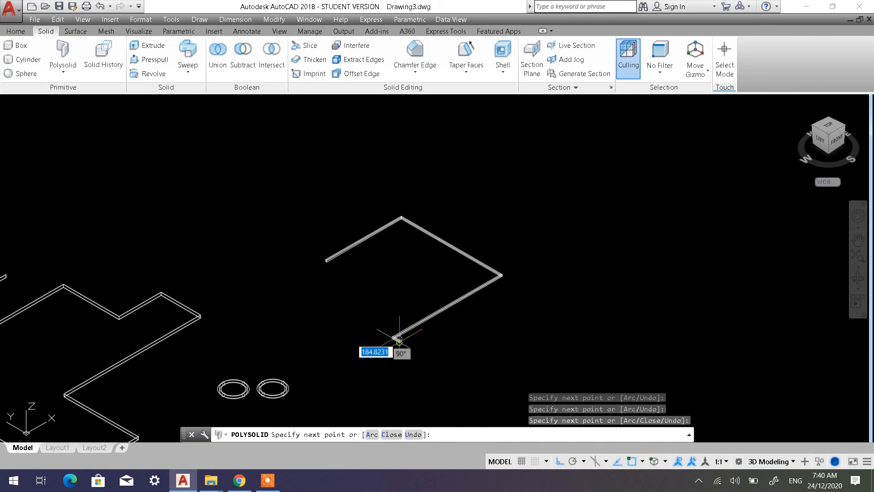
{"action": "left_click", "coordinate": [451, 370]}
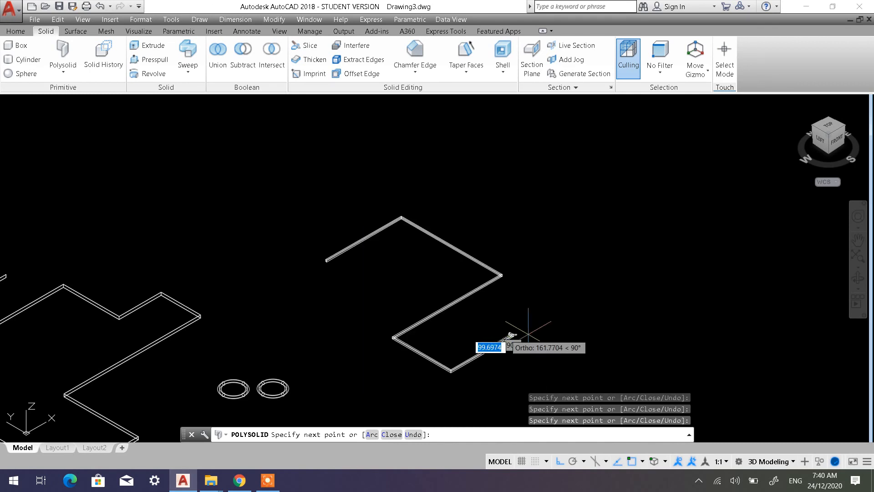
{"action": "left_click", "coordinate": [512, 335]}
{"action": "key", "text": "Return"}
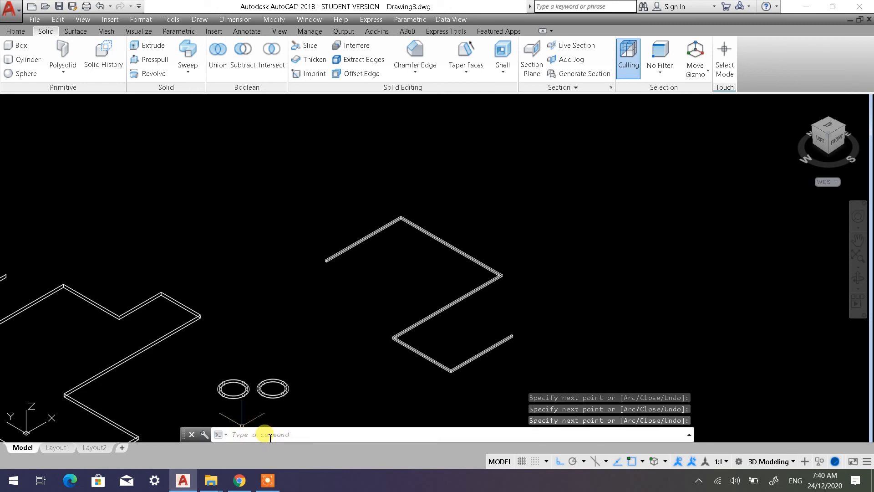
Measure the new polysolid's width along the bottom edge of its starting end face
{"action": "scroll", "coordinate": [387, 256], "scroll_direction": "up", "scroll_amount": 4}
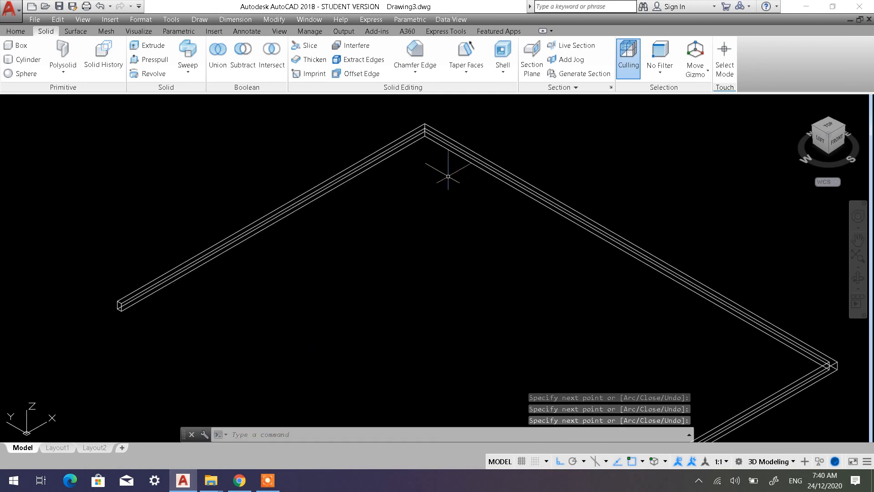
{"action": "scroll", "coordinate": [228, 273], "scroll_direction": "up", "scroll_amount": 6}
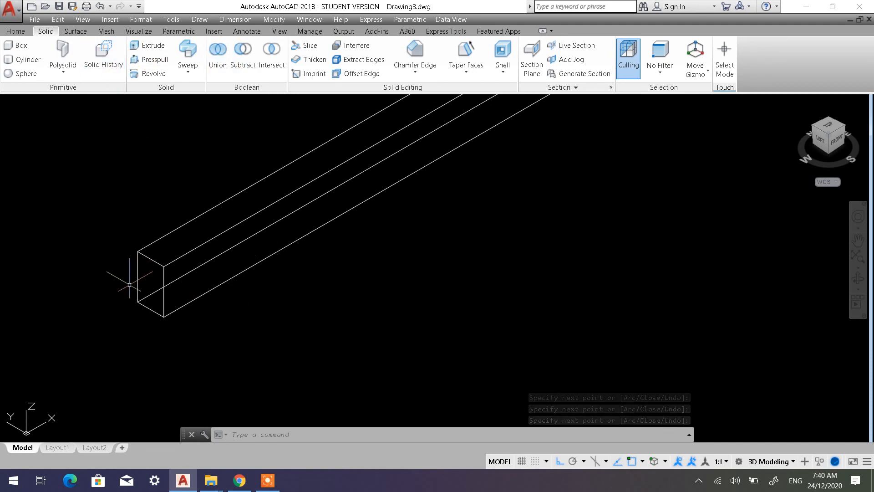
{"action": "scroll", "coordinate": [437, 292], "scroll_direction": "down", "scroll_amount": 5}
{"action": "scroll", "coordinate": [729, 147], "scroll_direction": "down", "scroll_amount": 3}
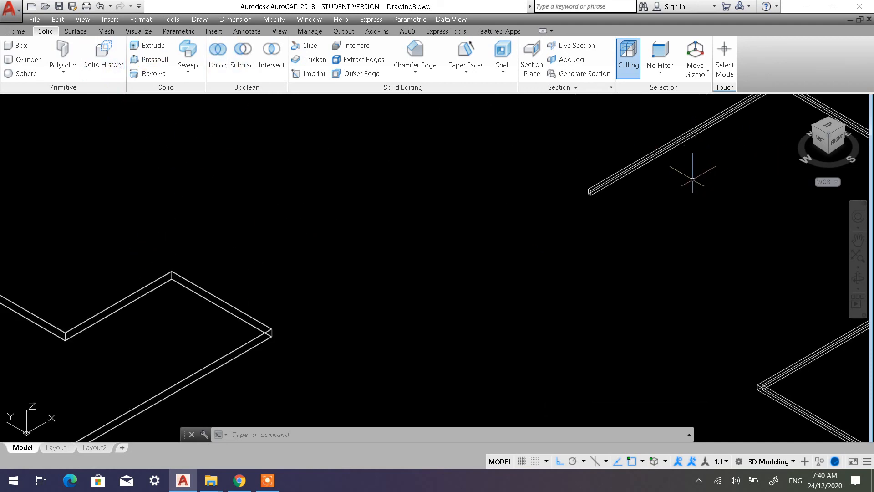
{"action": "scroll", "coordinate": [692, 180], "scroll_direction": "down", "scroll_amount": 3}
{"action": "scroll", "coordinate": [380, 285], "scroll_direction": "up", "scroll_amount": 6}
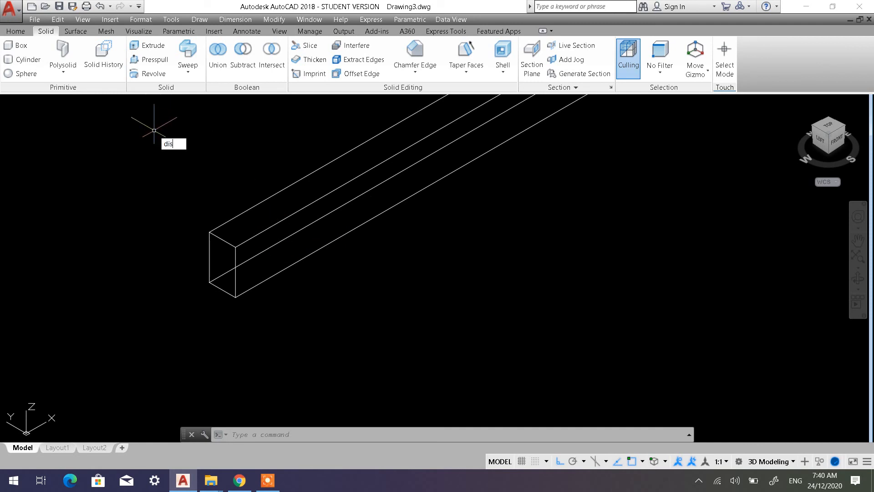
{"action": "key", "text": "Return"}
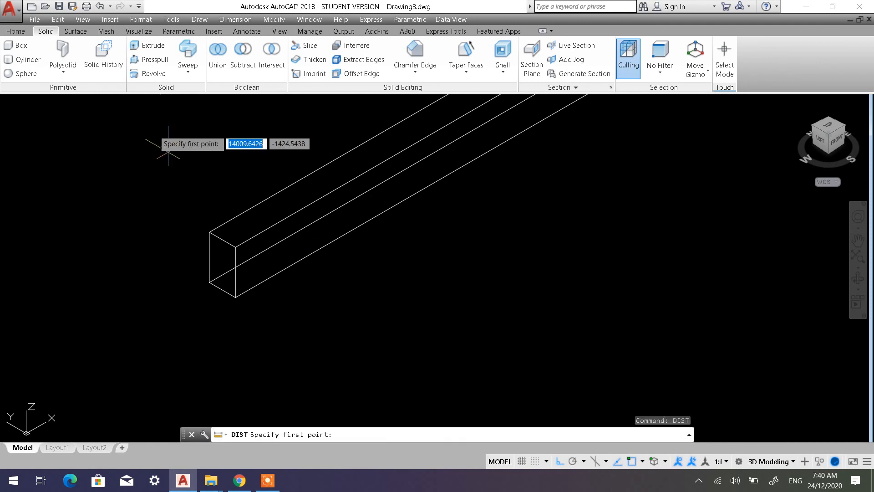
{"action": "left_click", "coordinate": [235, 296]}
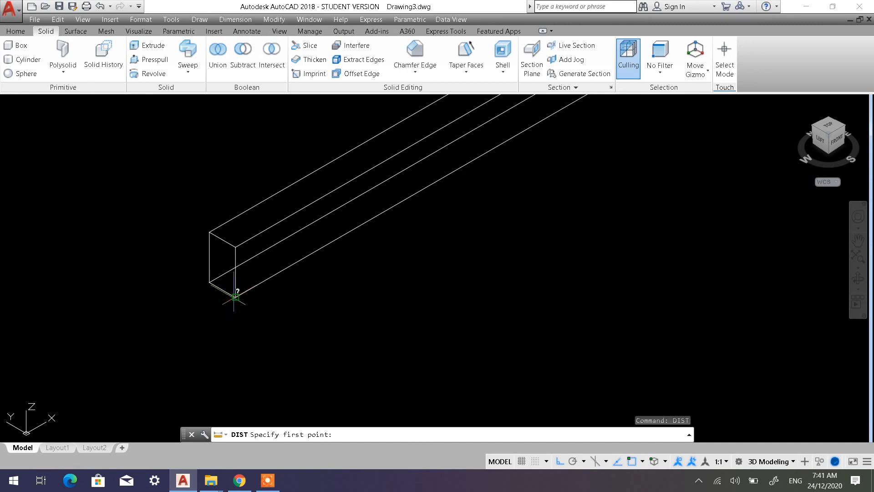
{"action": "left_click", "coordinate": [209, 281]}
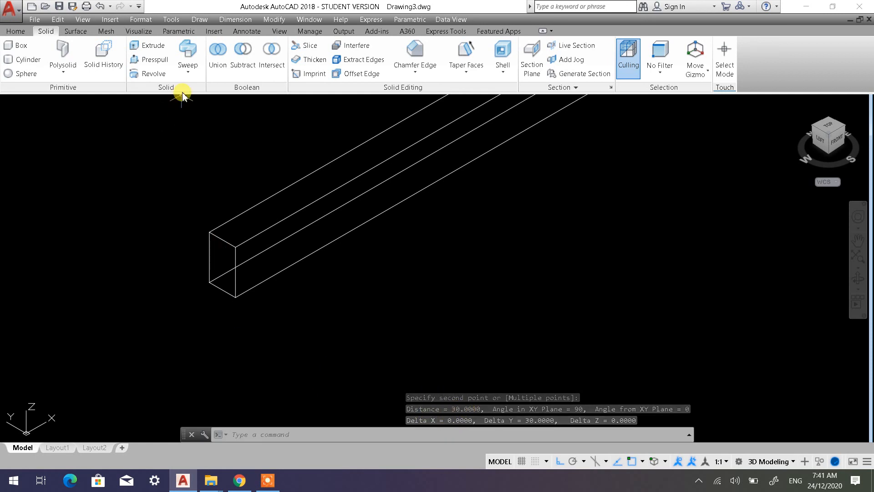
Measure the new polysolid's height along the vertical edge of its starting end face
{"action": "type", "text": "dist"}
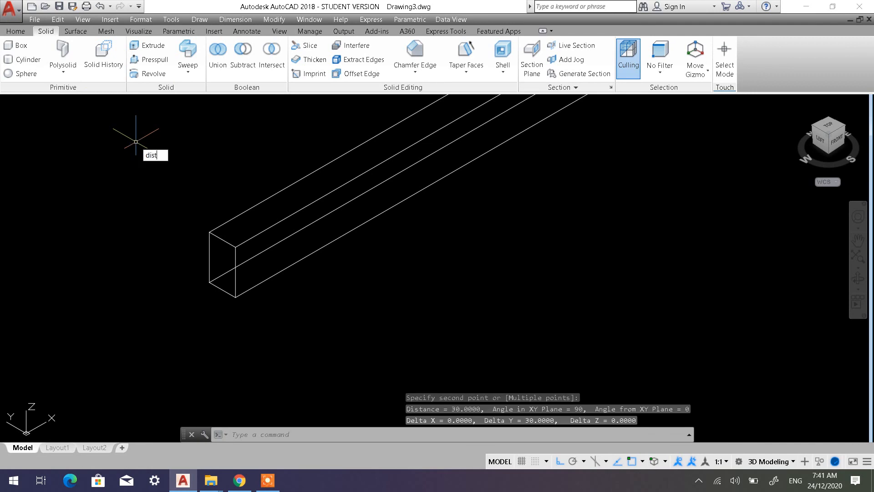
{"action": "key", "text": "Return"}
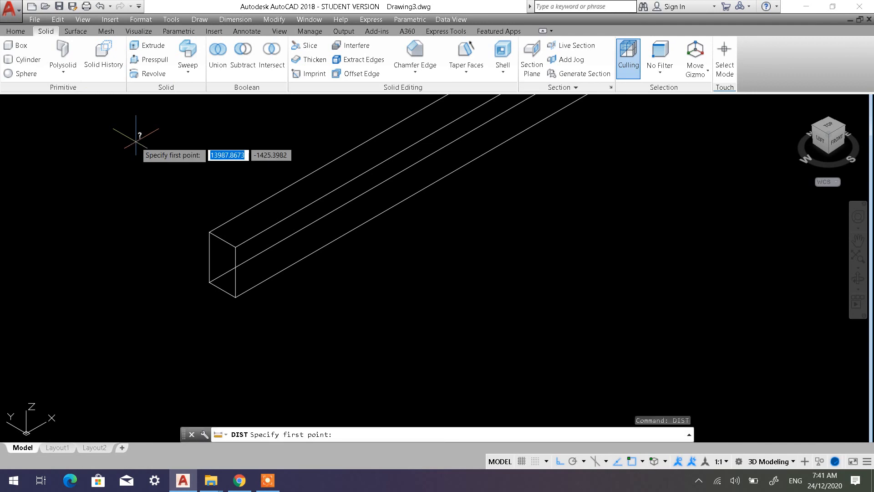
{"action": "left_click", "coordinate": [235, 297]}
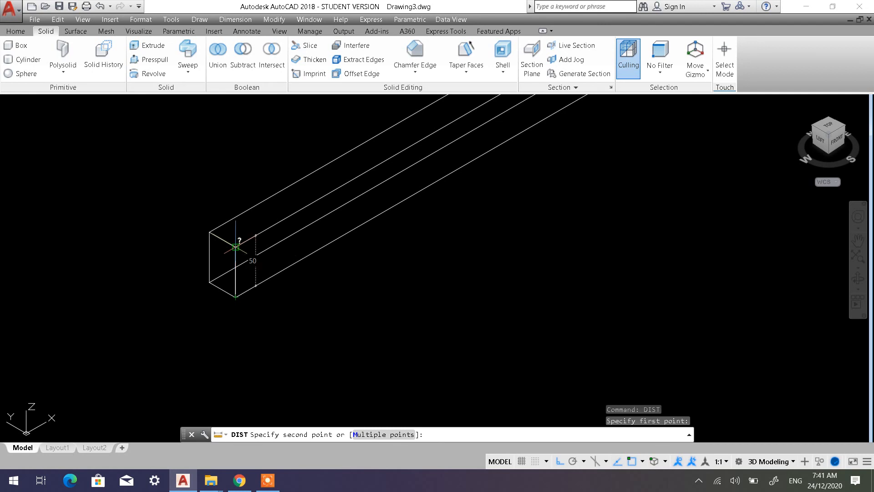
{"action": "left_click", "coordinate": [235, 246]}
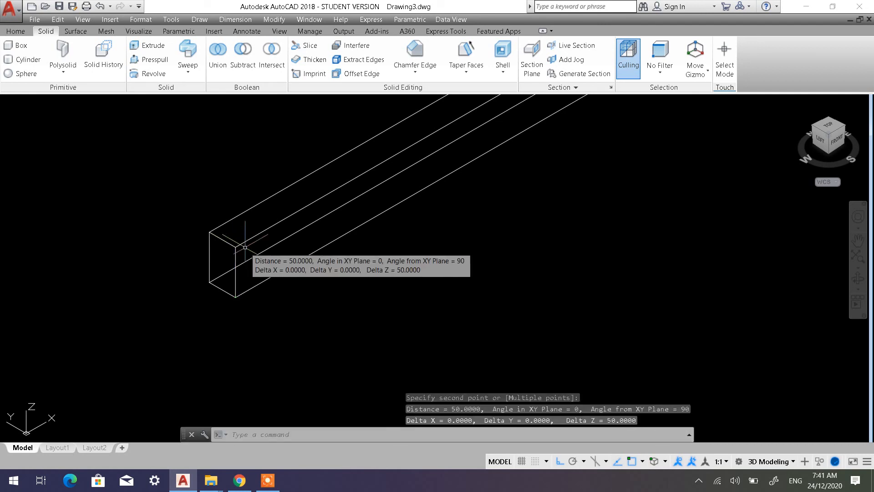
{"action": "key", "text": "Escape"}
{"action": "key", "text": "Escape"}
Start another polysolid with its height set to 200 and its width set to 80
{"action": "scroll", "coordinate": [476, 266], "scroll_direction": "down", "scroll_amount": 6}
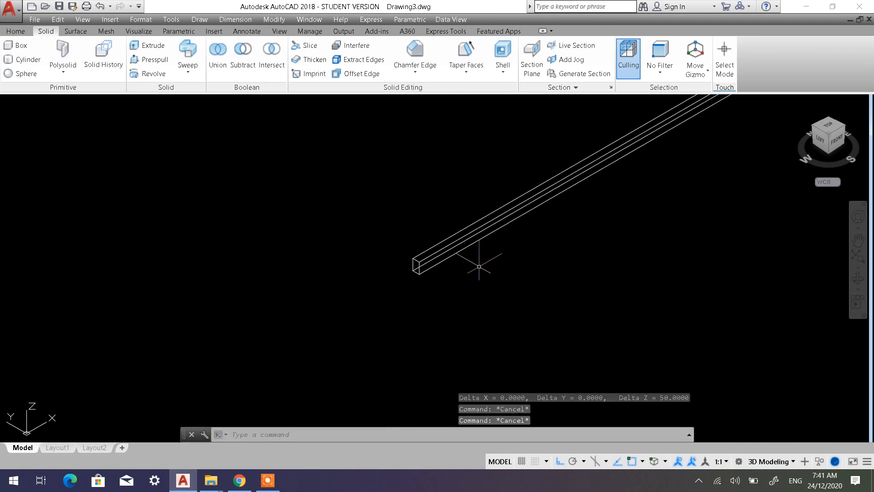
{"action": "middle_click_drag", "start_coordinate": [473, 267], "coordinate": [18, 173]}
{"action": "scroll", "coordinate": [227, 203], "scroll_direction": "down", "scroll_amount": 6}
{"action": "middle_click_drag", "start_coordinate": [364, 224], "coordinate": [245, 223]}
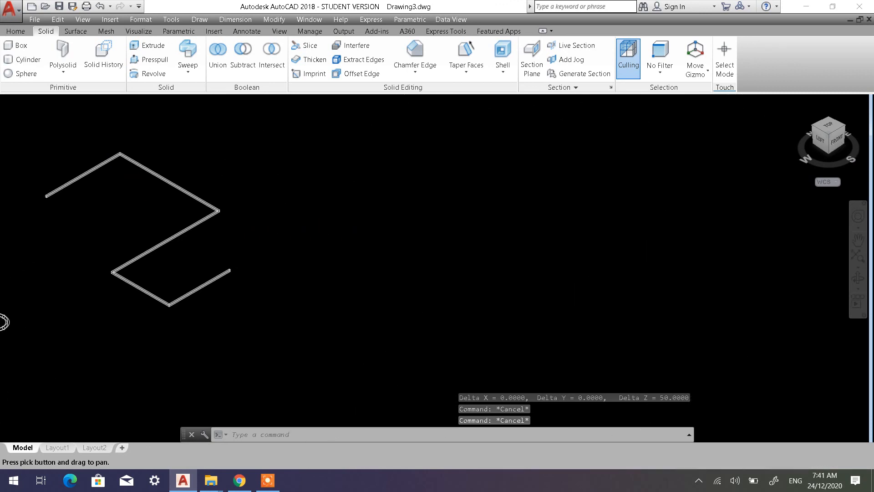
{"action": "scroll", "coordinate": [203, 200], "scroll_direction": "up", "scroll_amount": 4}
{"action": "left_click", "coordinate": [62, 54]}
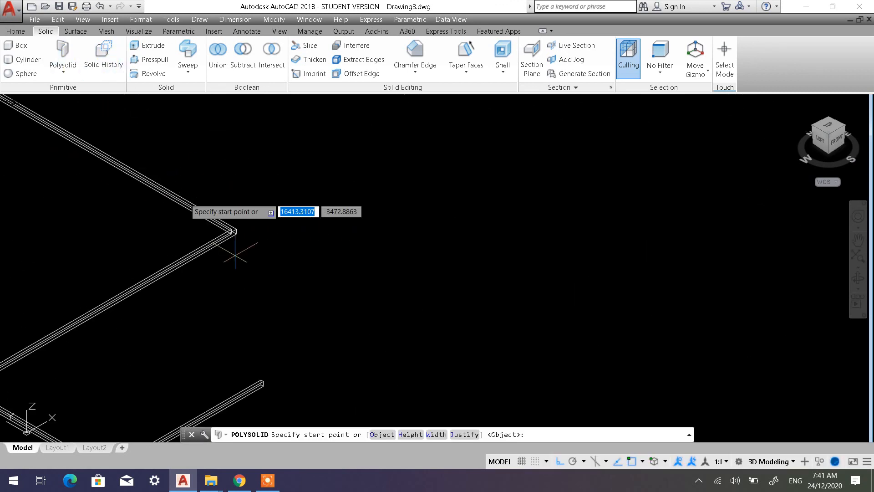
{"action": "left_click", "coordinate": [404, 437]}
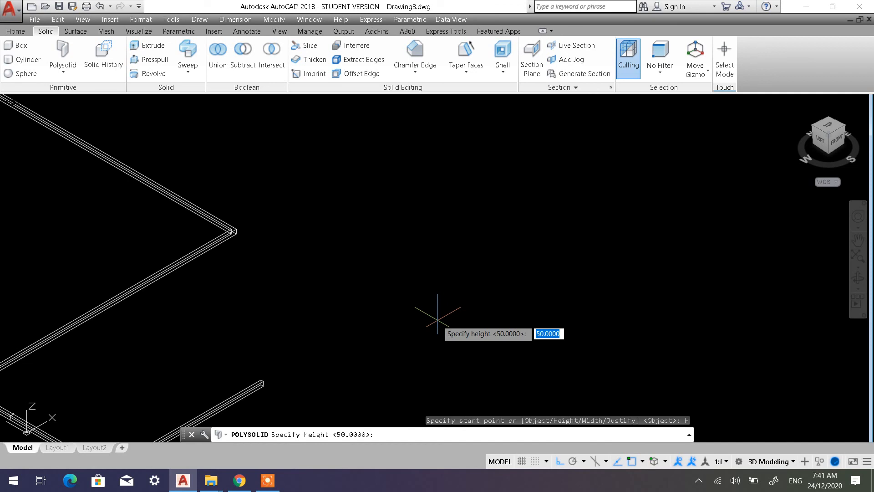
{"action": "type", "text": "200"}
{"action": "key", "text": "Return"}
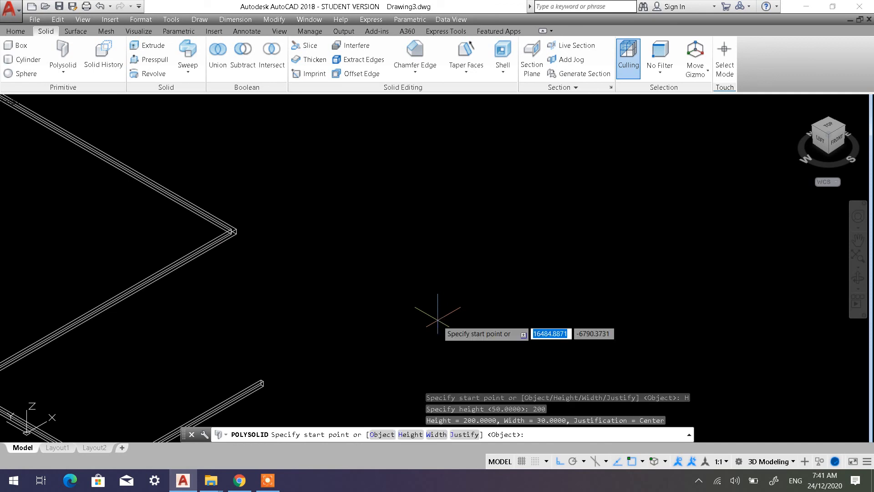
{"action": "left_click", "coordinate": [434, 434]}
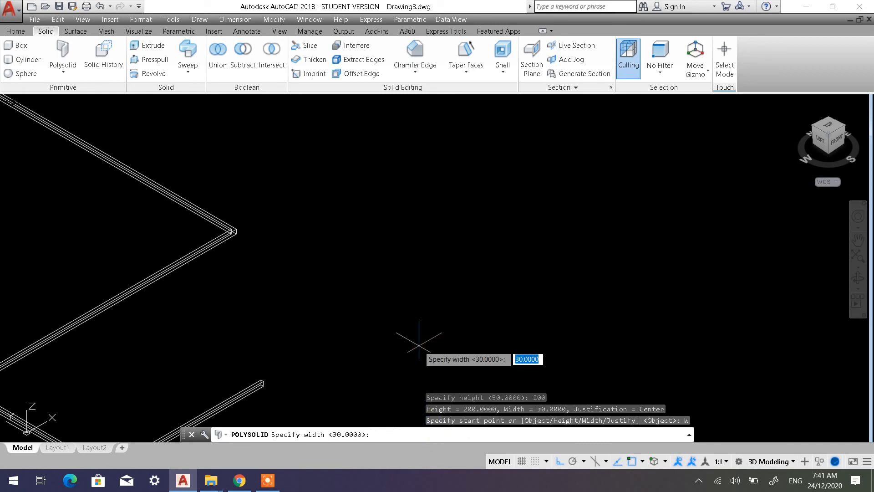
{"action": "type", "text": "80"}
{"action": "key", "text": "Return"}
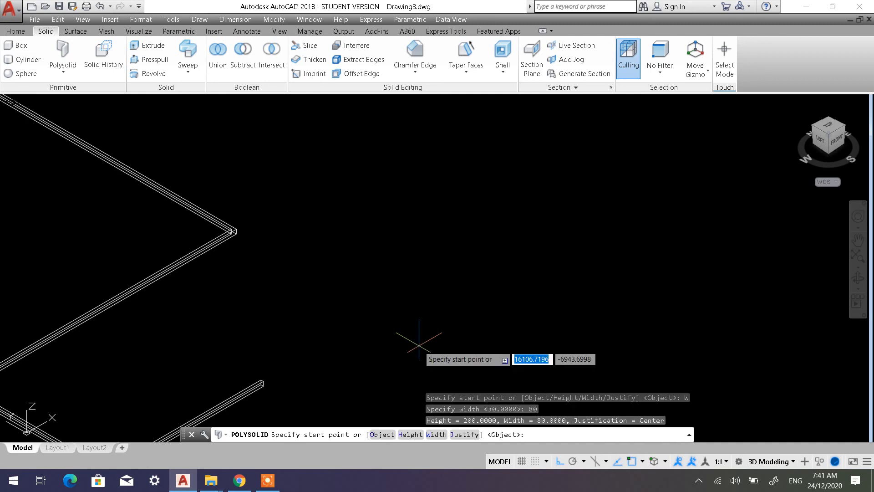
Start the polysolid in the empty area beyond the existing walls, with a 1000 segment along positive X and a 5000 segment along negative Y
{"action": "scroll", "coordinate": [404, 318], "scroll_direction": "down", "scroll_amount": 3}
{"action": "middle_click_drag", "start_coordinate": [397, 272], "coordinate": [81, 311]}
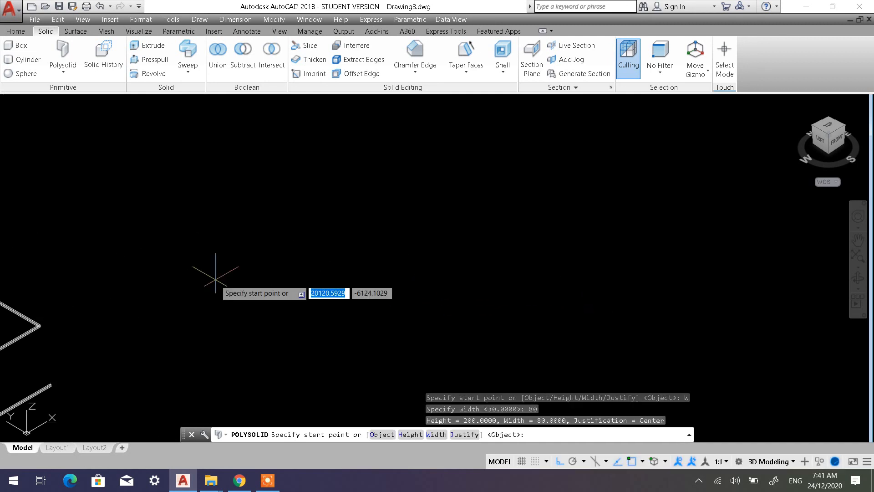
{"action": "middle_click_drag", "start_coordinate": [335, 260], "coordinate": [152, 313]}
{"action": "left_click", "coordinate": [183, 276]}
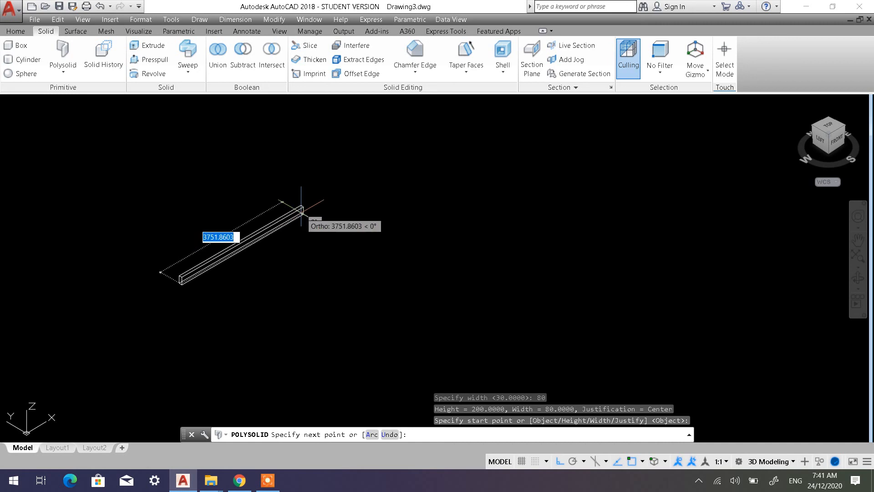
{"action": "type", "text": "1000"}
{"action": "key", "text": "Return"}
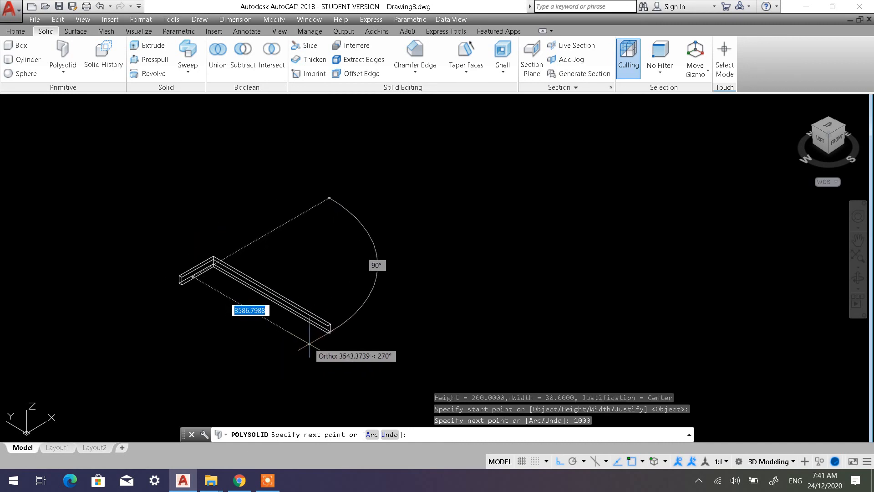
{"action": "type", "text": "5000"}
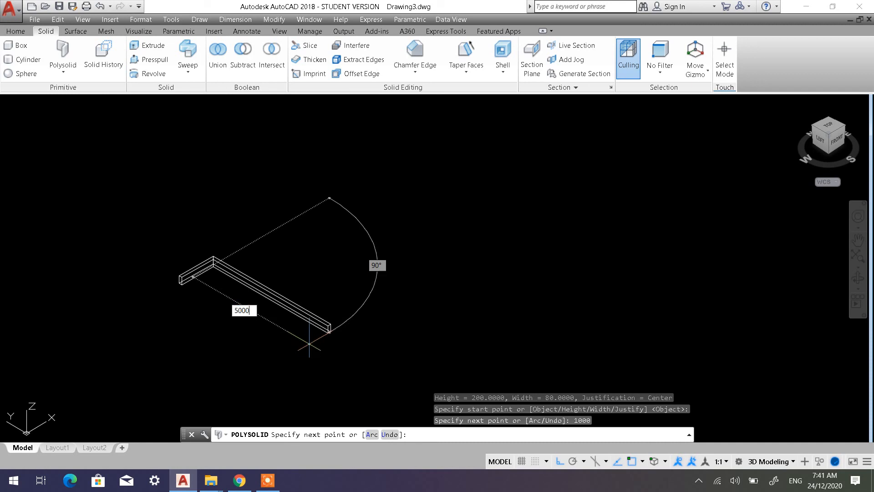
{"action": "key", "text": "Return"}
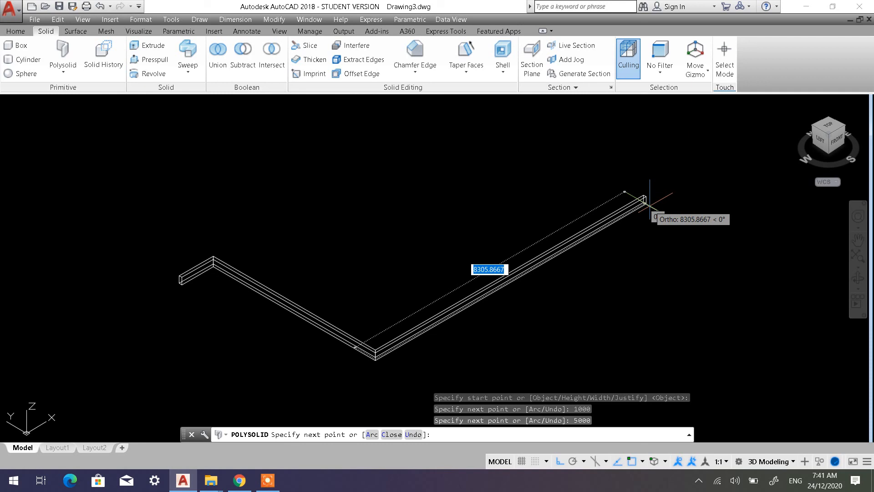
Add a 3500 segment along positive X and a 2000 segment along positive Y, and finish the polysolid as an open wall
{"action": "type", "text": "3"}
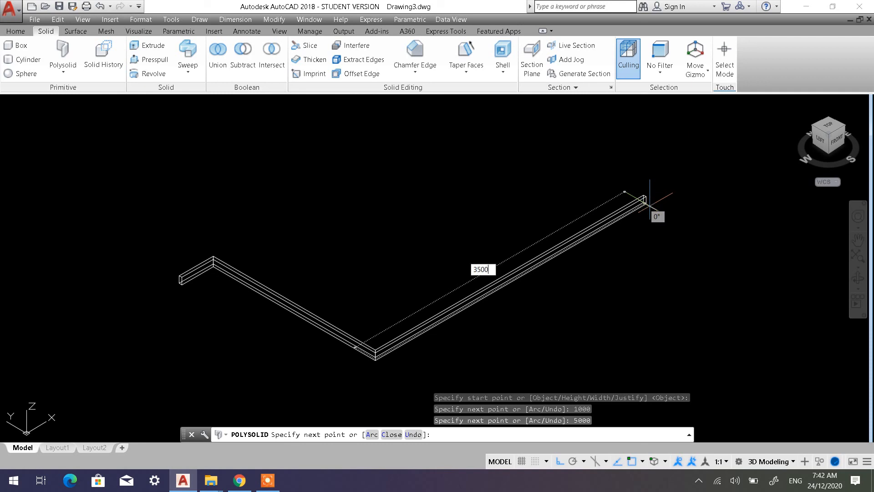
{"action": "type", "text": "500"}
{"action": "key", "text": "Return"}
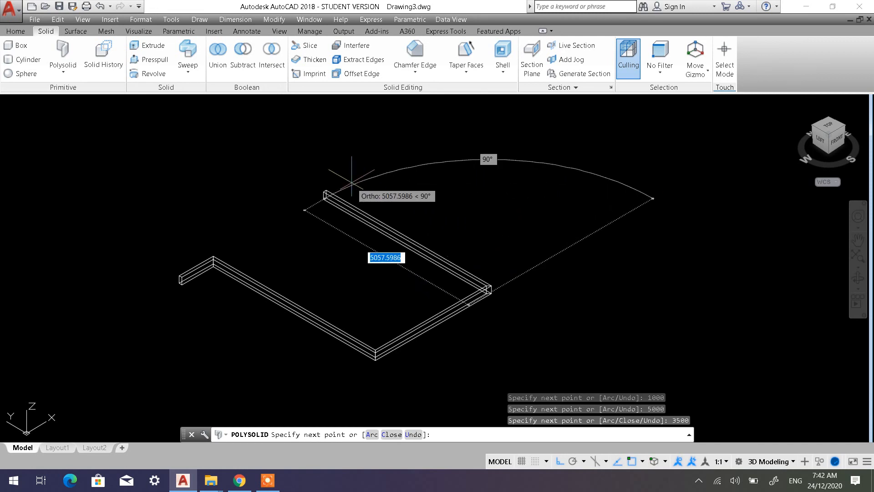
{"action": "type", "text": "2000"}
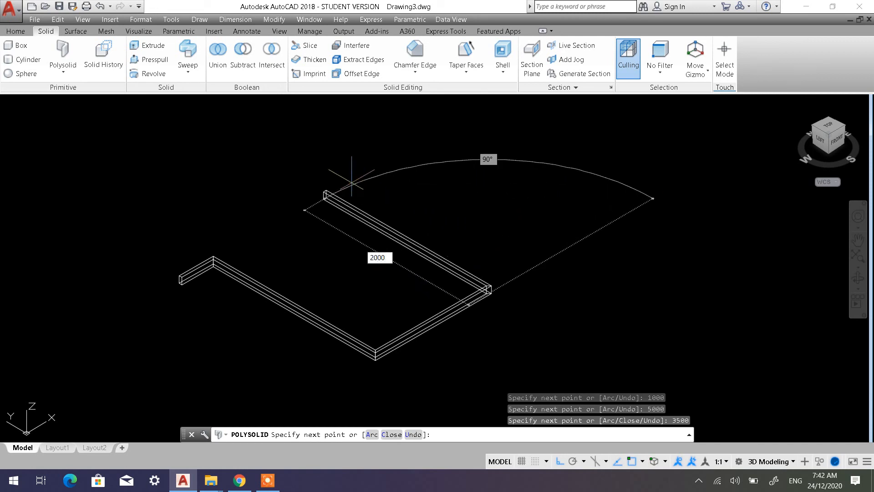
{"action": "key", "text": "Return"}
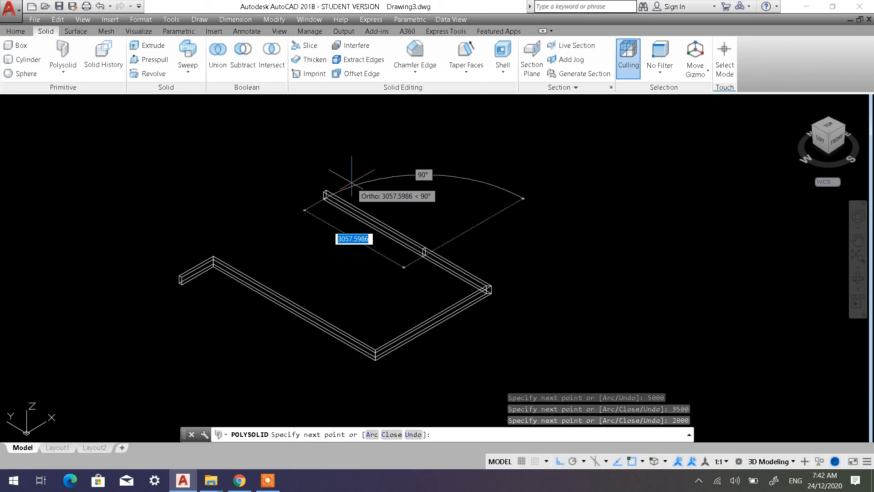
{"action": "key", "text": "Return"}
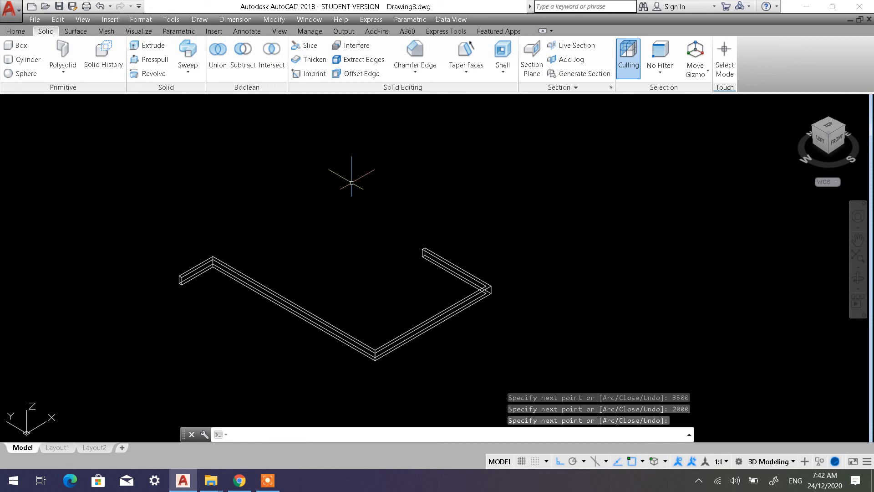
Measure the finished polysolid's width with DIST along the bottom edge of the end face on its 1000 segment
{"action": "scroll", "coordinate": [190, 289], "scroll_direction": "up", "scroll_amount": 5}
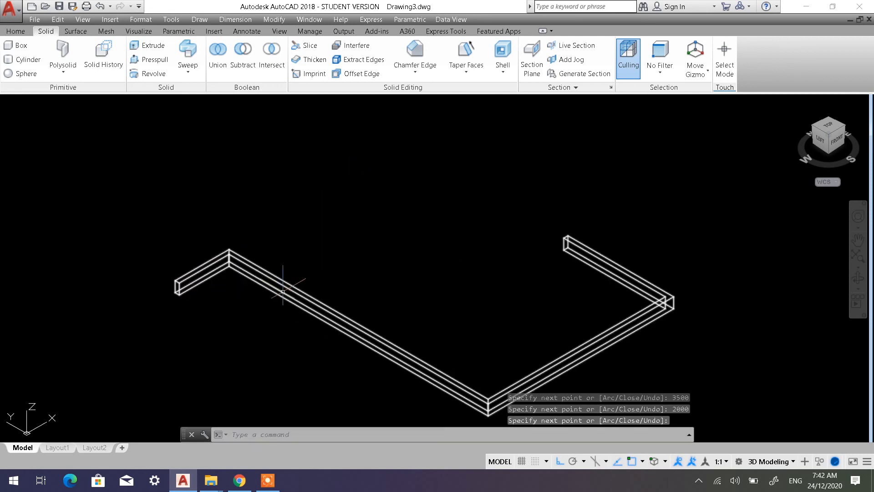
{"action": "scroll", "coordinate": [117, 255], "scroll_direction": "up", "scroll_amount": 3}
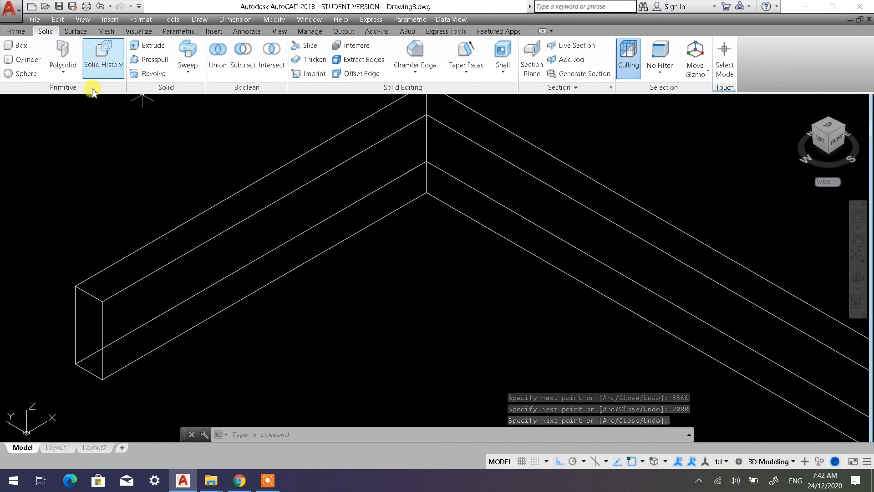
{"action": "type", "text": "dist"}
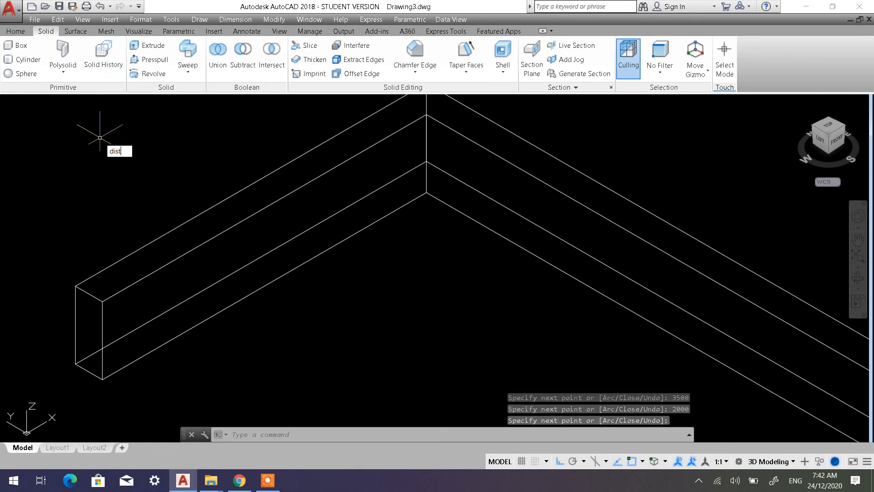
{"action": "key", "text": "Return"}
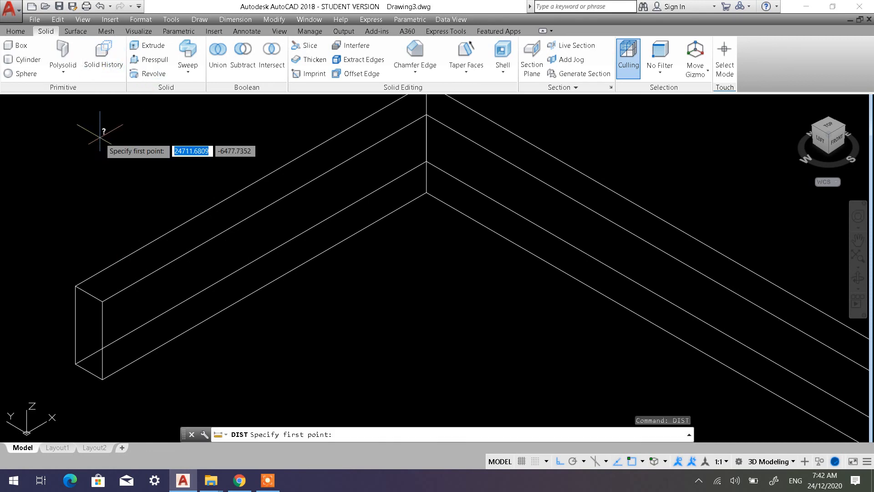
{"action": "left_click", "coordinate": [104, 383]}
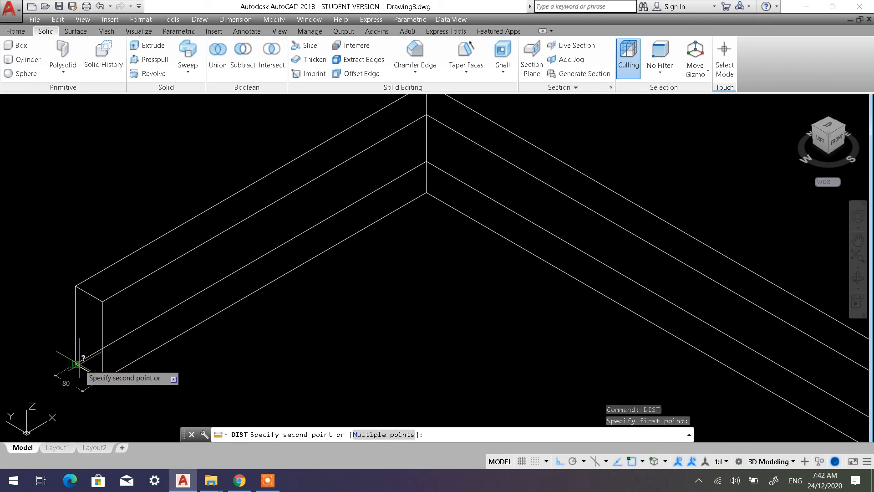
{"action": "left_click", "coordinate": [76, 364]}
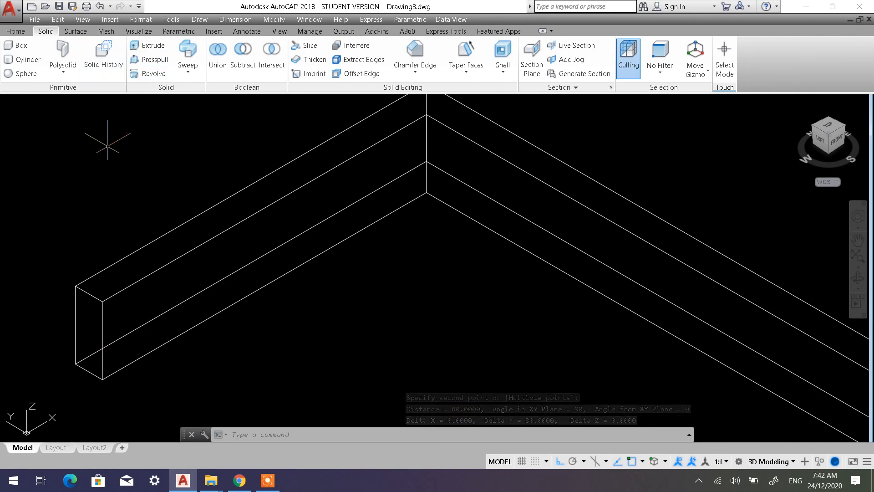
Measure the polysolid's height with DIST along the vertical edge of the same end face
{"action": "key", "text": "Return"}
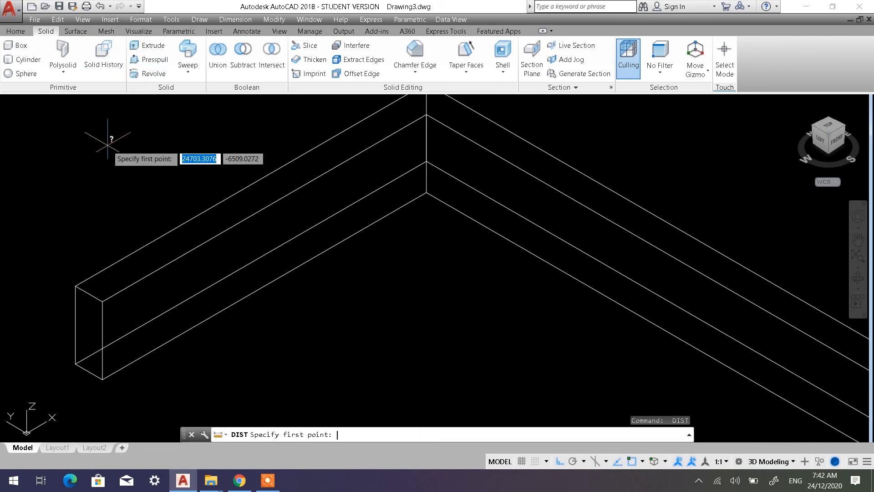
{"action": "left_click", "coordinate": [102, 378]}
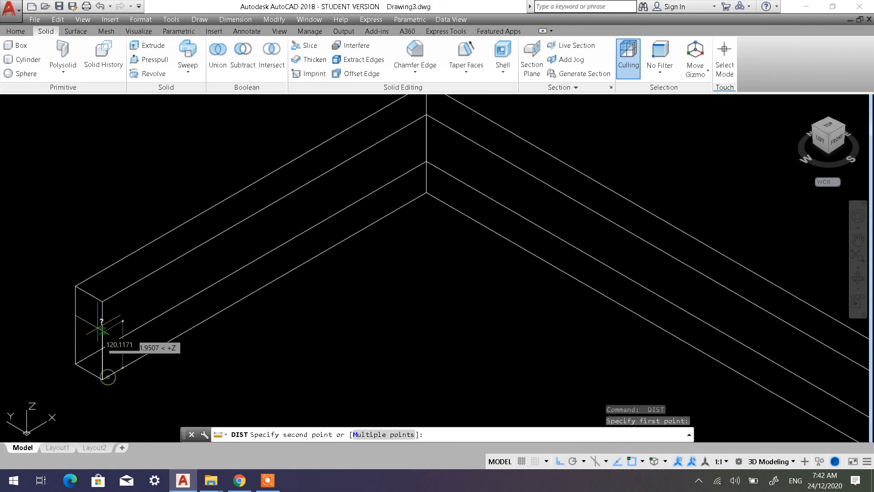
{"action": "left_click", "coordinate": [102, 302]}
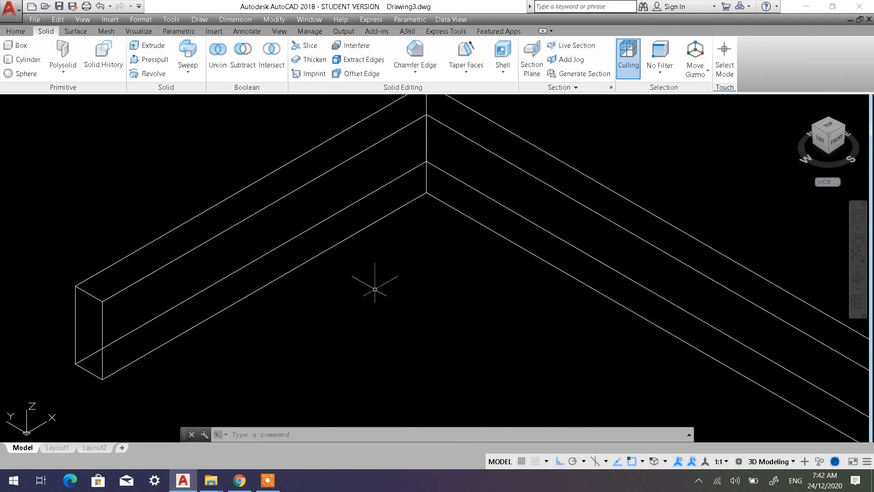
Examine the new polysolid's overall shape and compare it with the earlier polysolids and the other solid primitives in the drawing
{"action": "scroll", "coordinate": [365, 305], "scroll_direction": "down", "scroll_amount": 3}
{"action": "scroll", "coordinate": [365, 306], "scroll_direction": "down", "scroll_amount": 8}
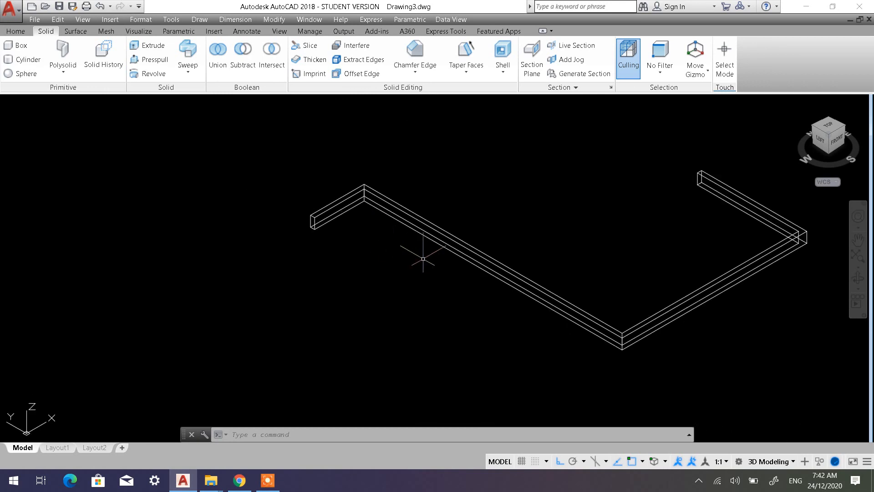
{"action": "middle_click_drag", "start_coordinate": [378, 257], "coordinate": [484, 230]}
{"action": "scroll", "coordinate": [569, 248], "scroll_direction": "up", "scroll_amount": 6}
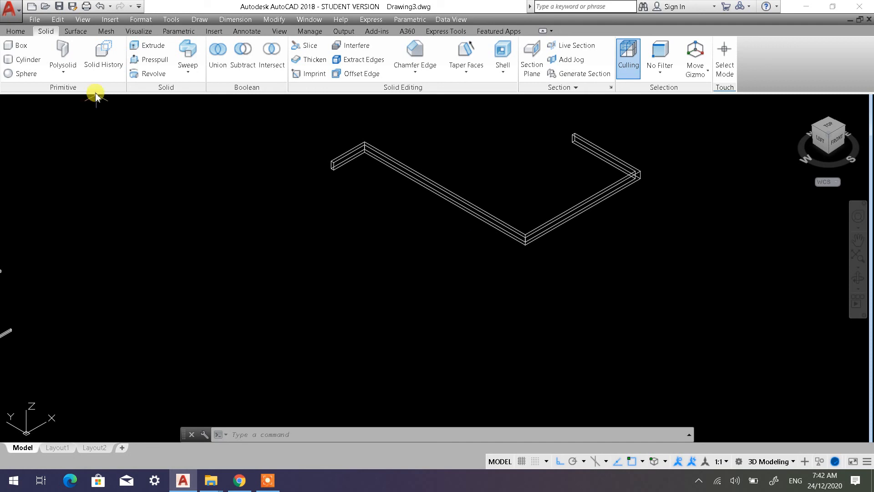
{"action": "scroll", "coordinate": [128, 191], "scroll_direction": "down", "scroll_amount": 5}
{"action": "middle_click_drag", "start_coordinate": [129, 193], "coordinate": [422, 193]}
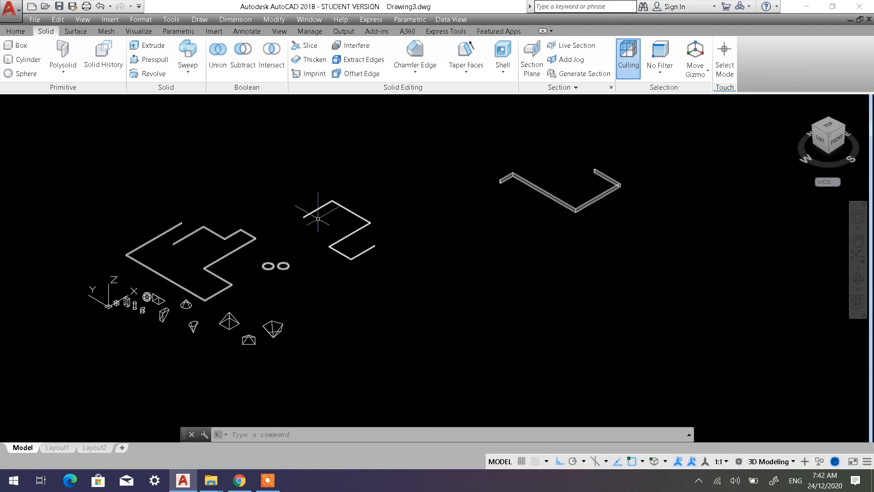
{"action": "scroll", "coordinate": [206, 212], "scroll_direction": "up", "scroll_amount": 1}
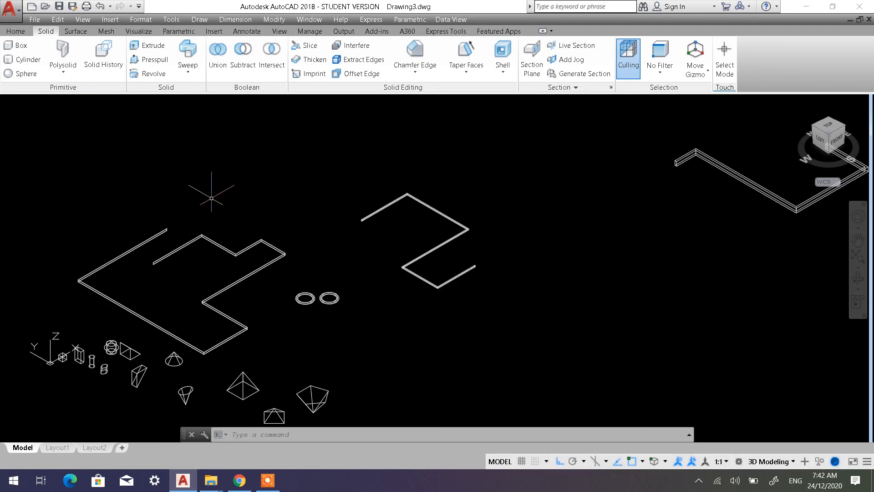
{"action": "middle_click_drag", "start_coordinate": [212, 197], "coordinate": [222, 167]}
{"action": "scroll", "coordinate": [577, 239], "scroll_direction": "down", "scroll_amount": 2}
{"action": "scroll", "coordinate": [578, 239], "scroll_direction": "up", "scroll_amount": 2}
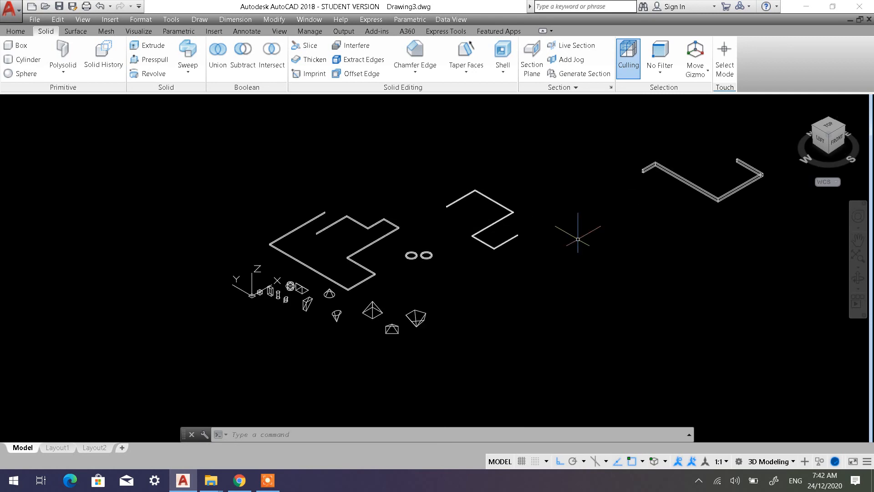